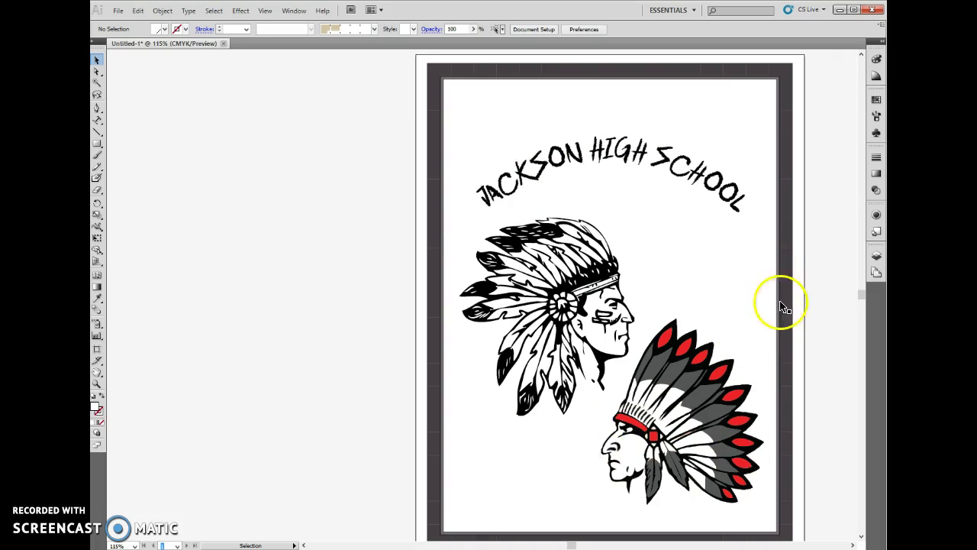
Create a new Print-profile Letter document, 612 x 792 pt, in CMYK
key("ctrl+1")
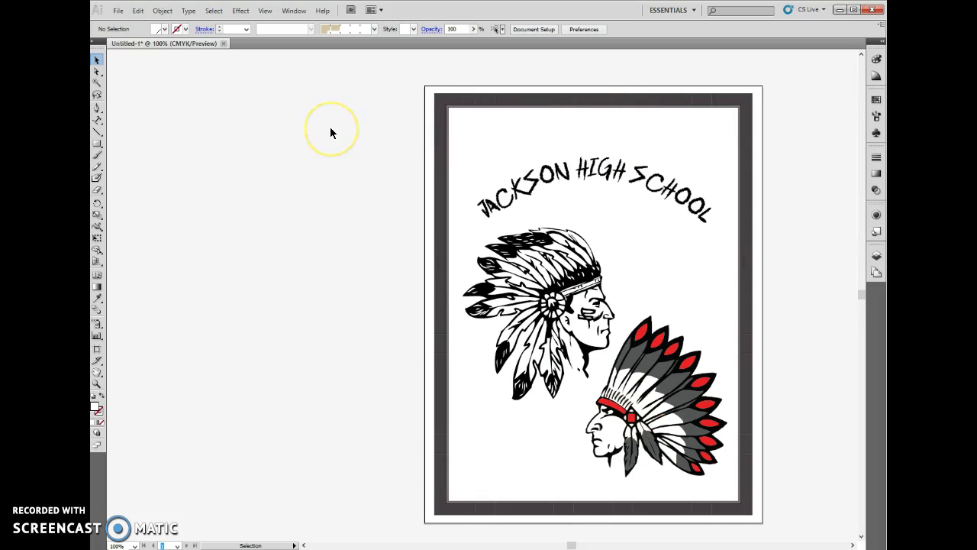
left_click(119, 11)
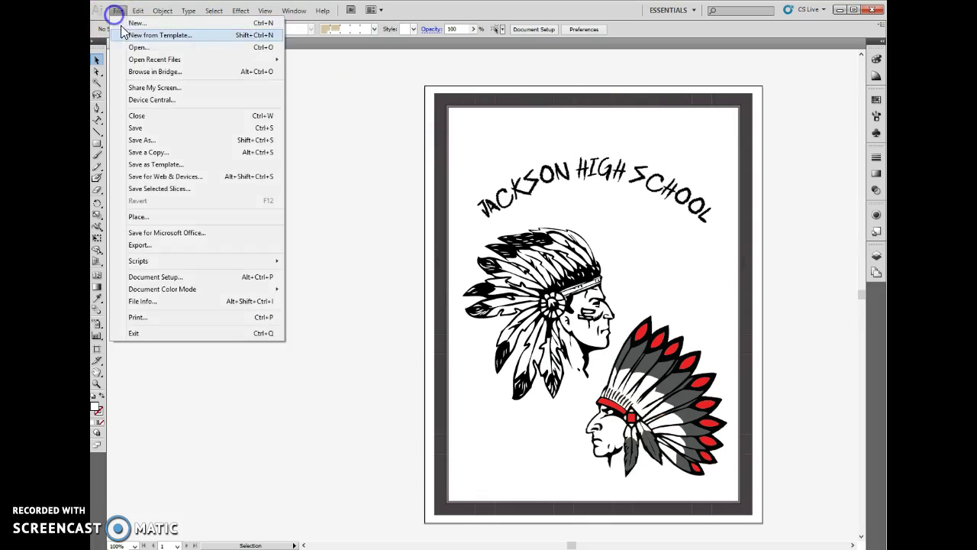
left_click(131, 24)
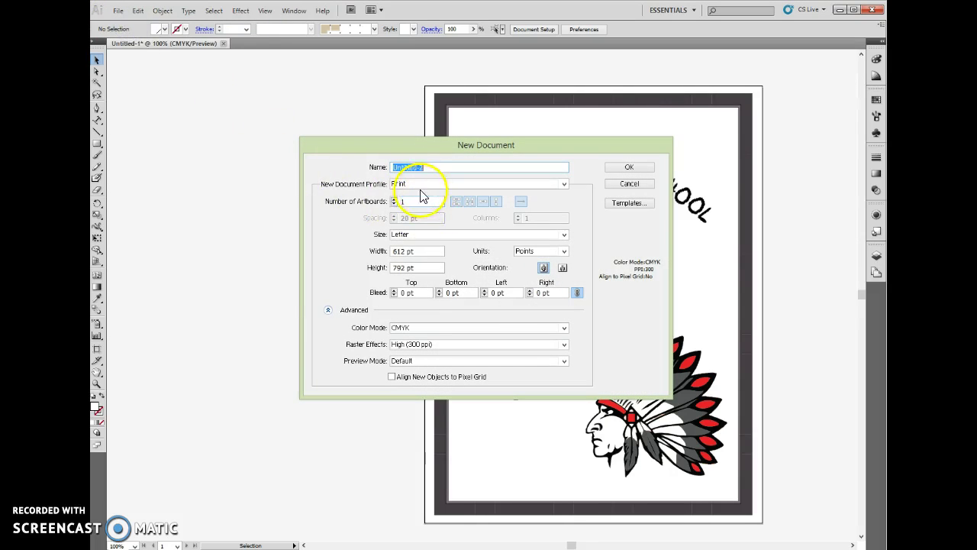
left_click(418, 184)
left_click(403, 210)
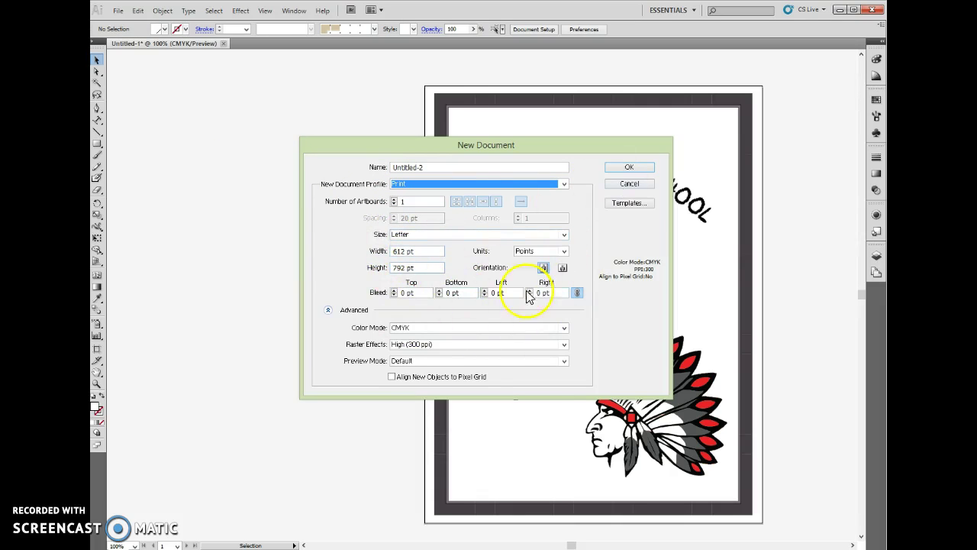
left_click(629, 164)
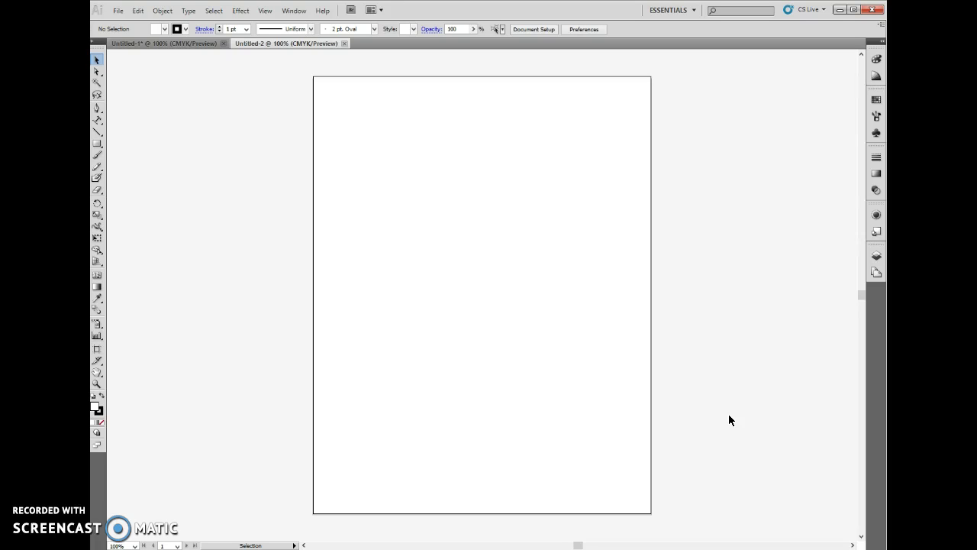
Bring the Chrome window with the 'indian clipart' Google Images results to the front
left_click(547, 525)
mouse_move(436, 548)
mouse_move(300, 548)
left_click(373, 492)
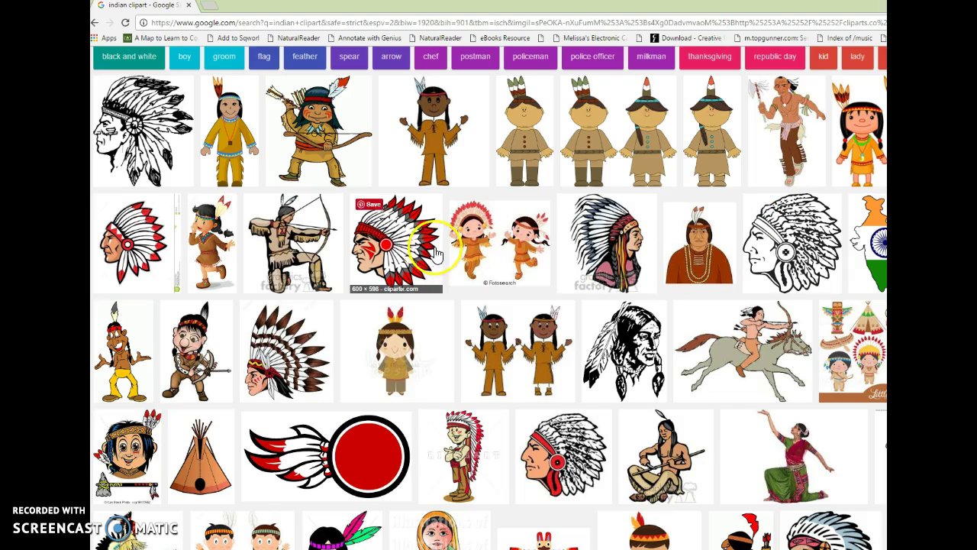
Save the red headdress clipart as indianc.png in Pictures and return to Illustrator
left_click(379, 226)
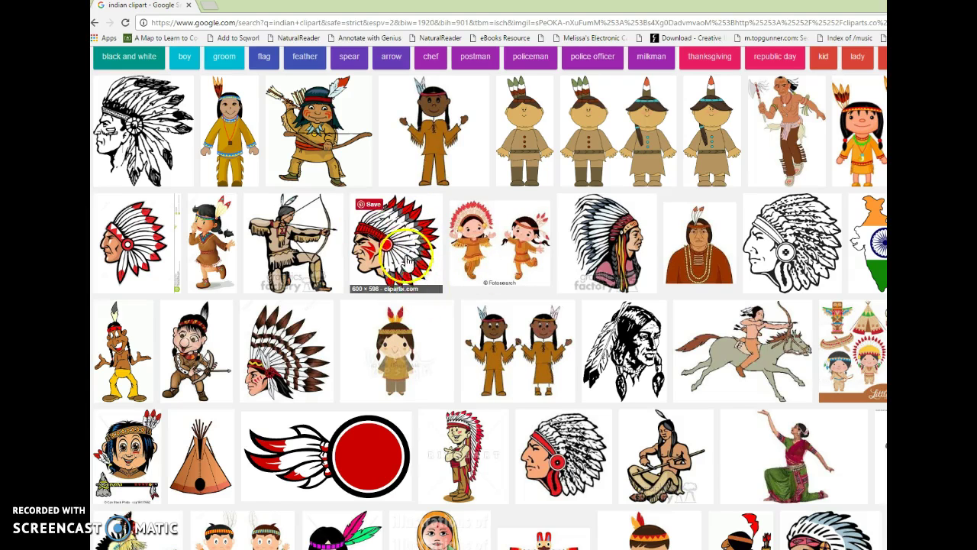
left_click(392, 254)
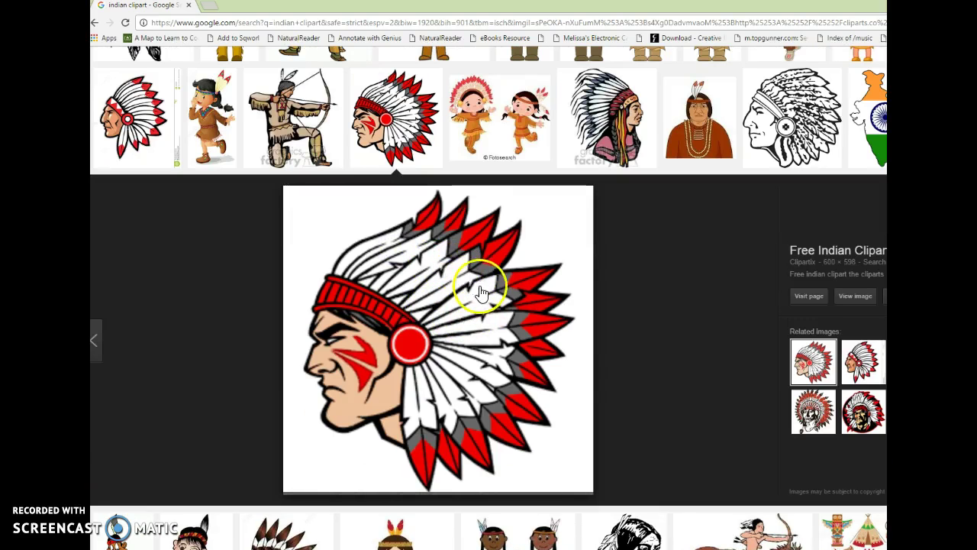
right_click(479, 303)
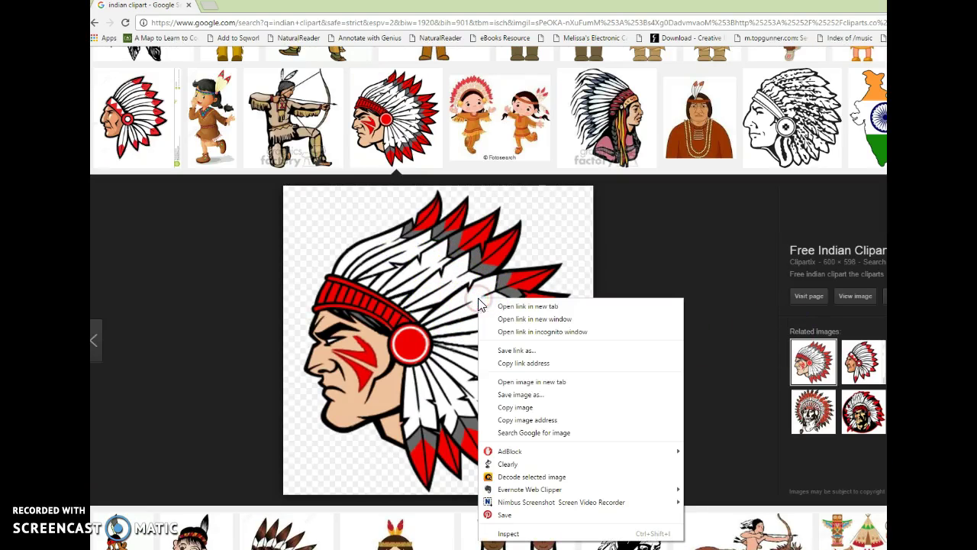
left_click(519, 393)
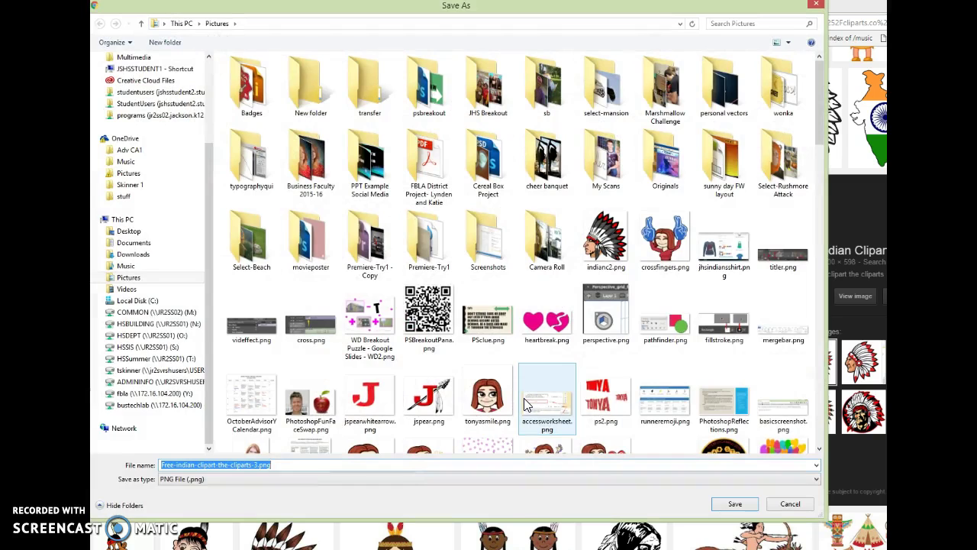
type("indicia")
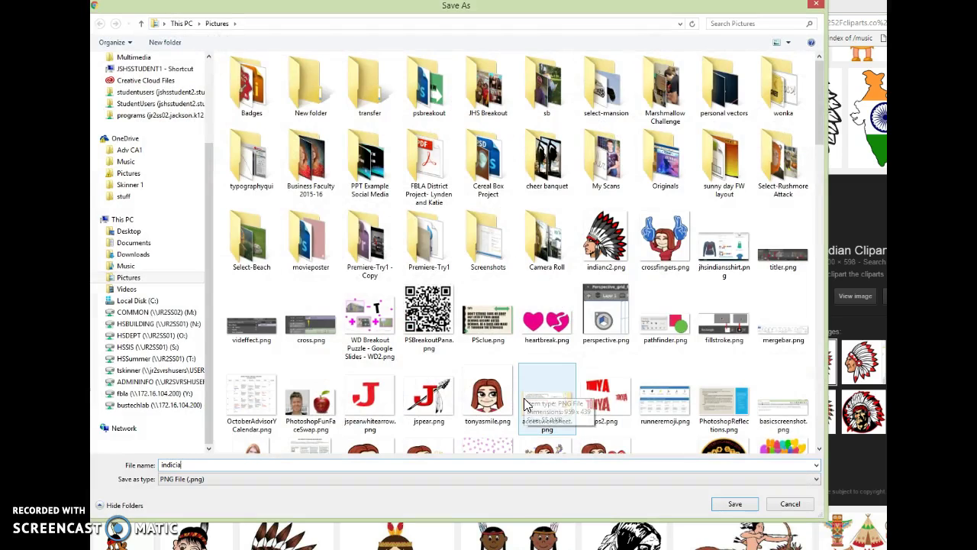
key("BackSpace")
key("BackSpace")
key("BackSpace")
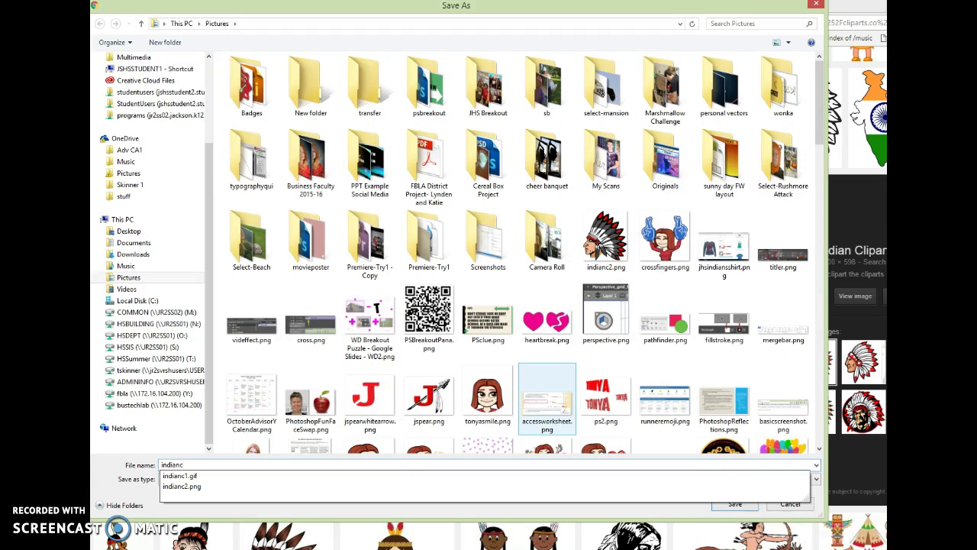
key("Return")
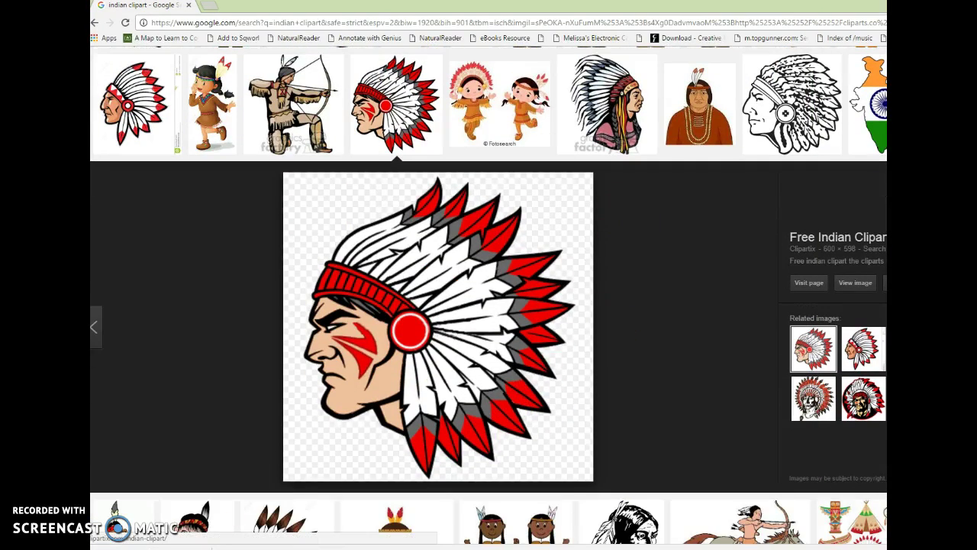
key("alt+Tab")
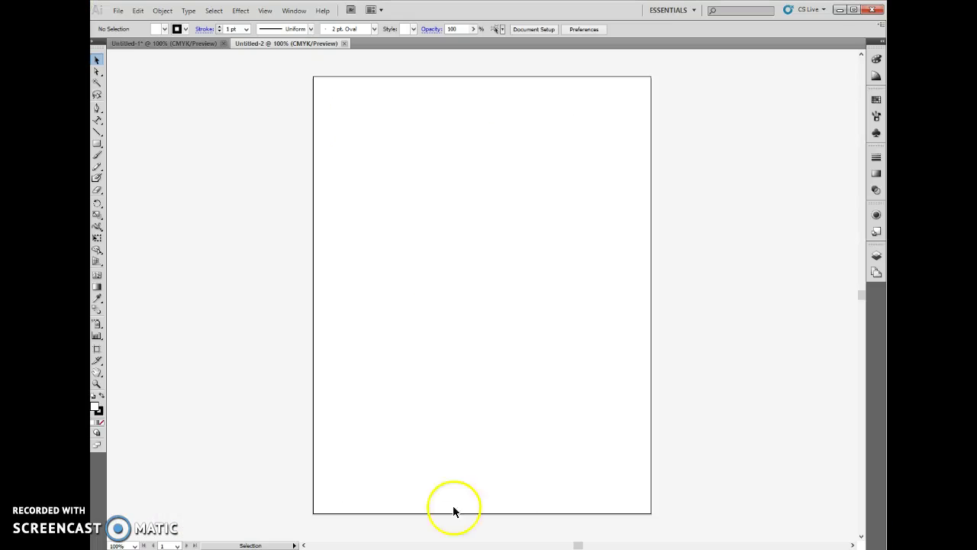
Place the saved headdress PNG from the Pictures folder onto the artboard
left_click(119, 11)
left_click(156, 215)
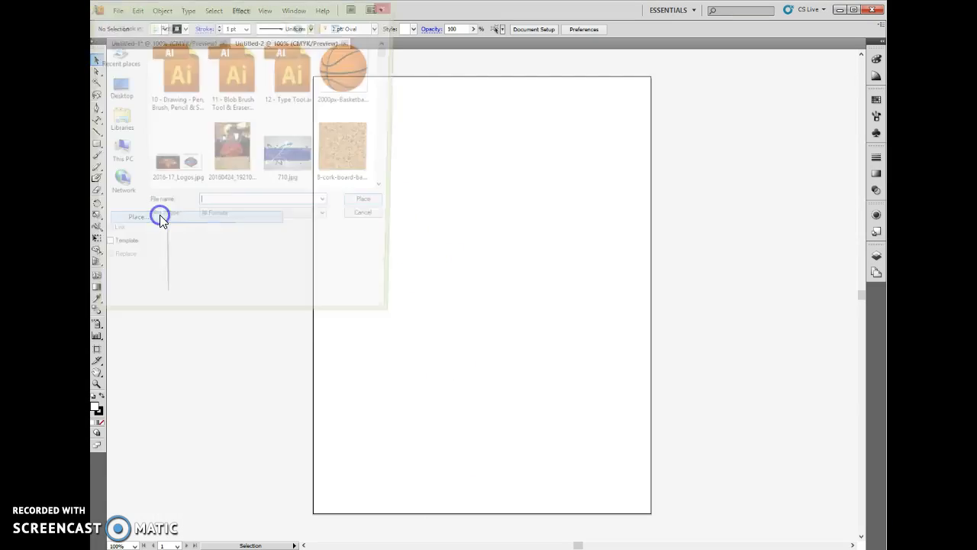
left_click(387, 190)
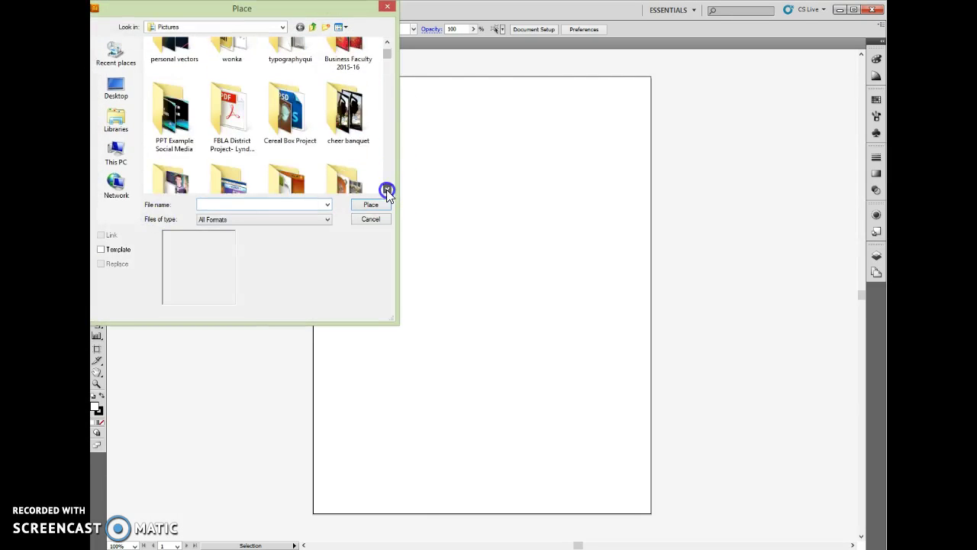
double_click(297, 156)
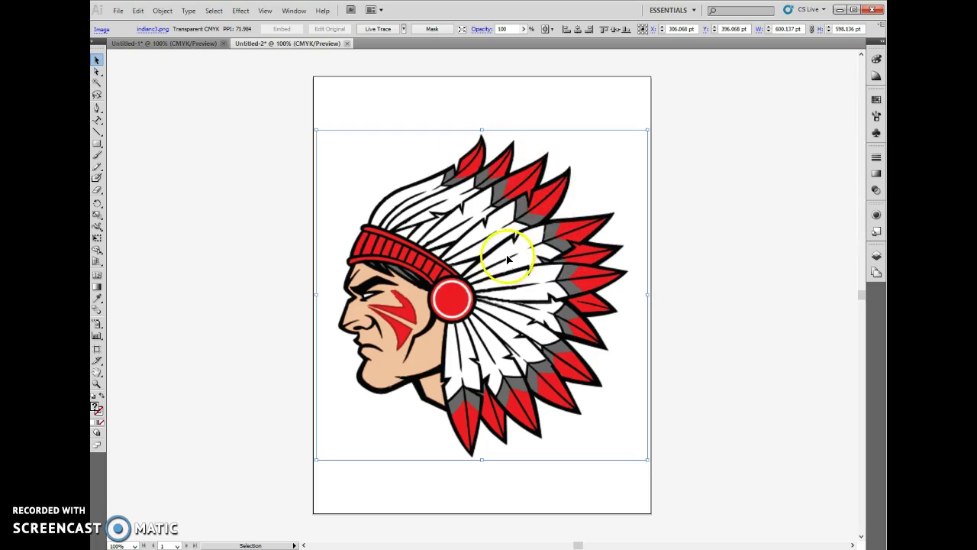
Move the headdress image slightly higher and Live Trace it in black and white
mouse_move(508, 259)
left_mouse_down()
mouse_move(502, 235)
mouse_move(491, 259)
left_mouse_up()
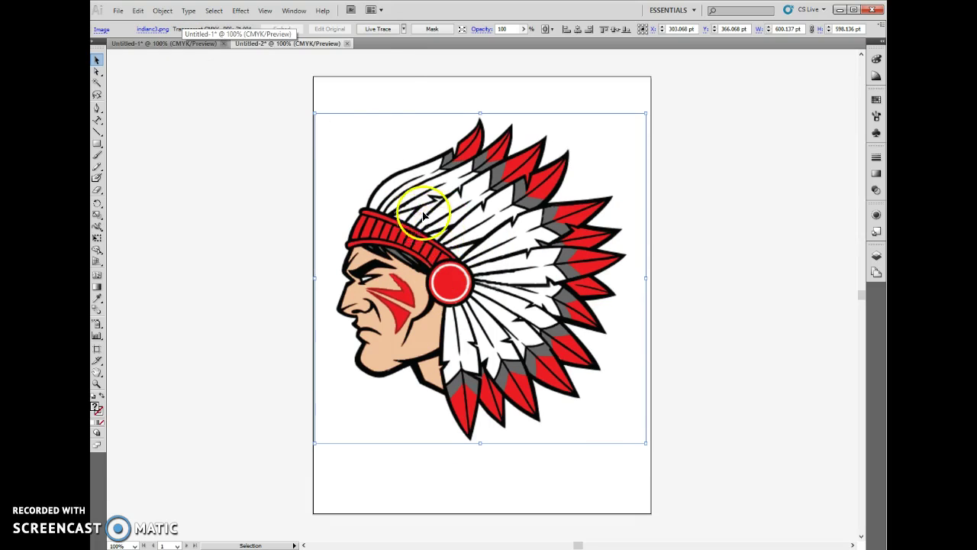
left_click(404, 29)
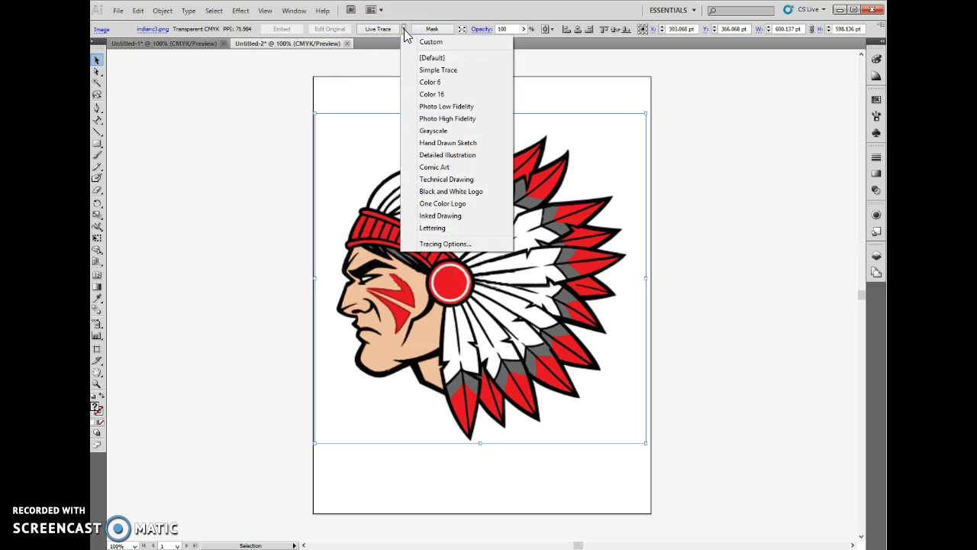
left_click(369, 35)
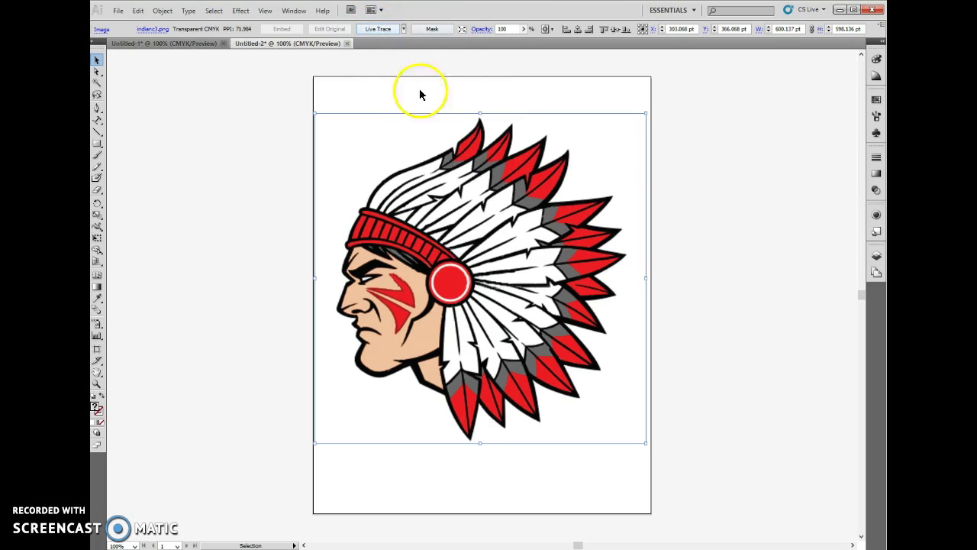
left_click(381, 29)
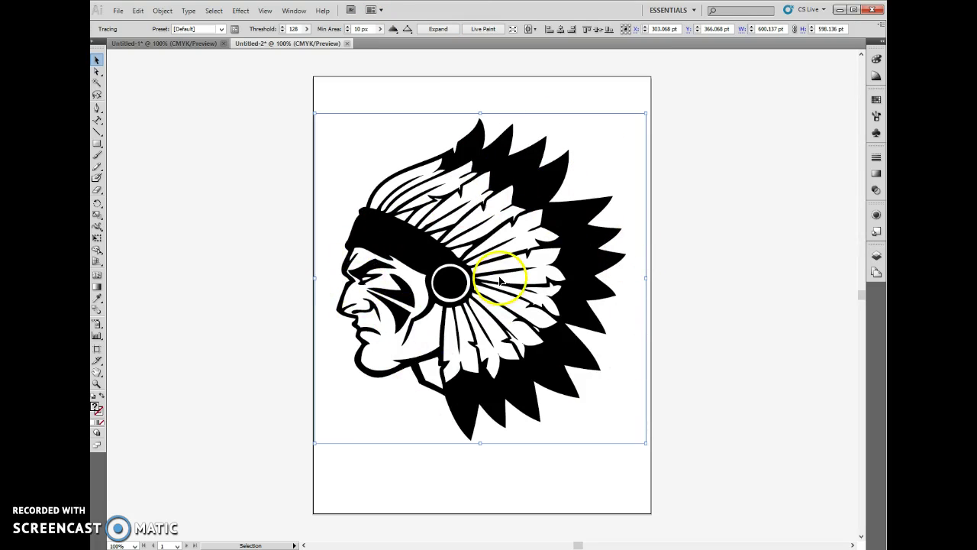
Retrace the headdress using Tracing Options with Fills on and Strokes off
left_click(235, 29)
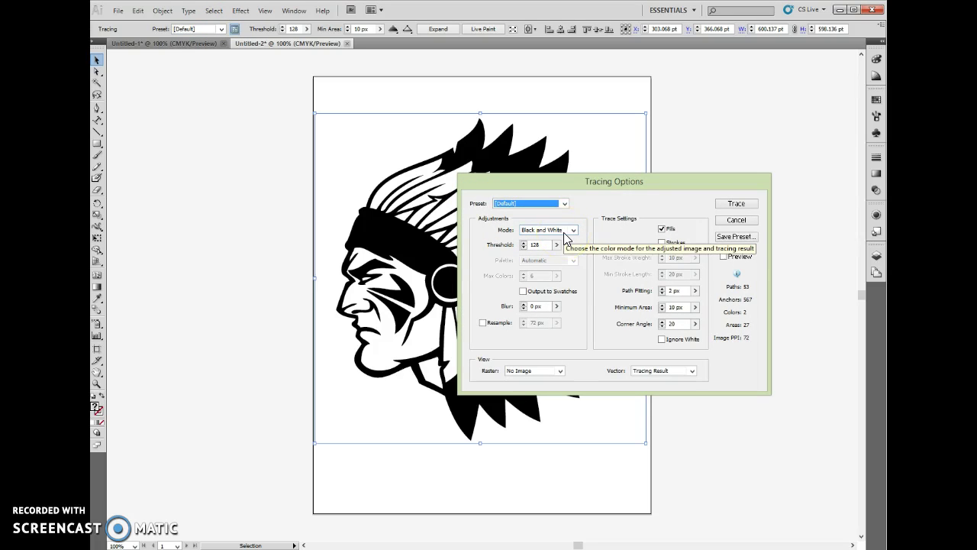
mouse_move(673, 184)
left_mouse_down()
mouse_move(599, 134)
mouse_move(366, 115)
left_mouse_up()
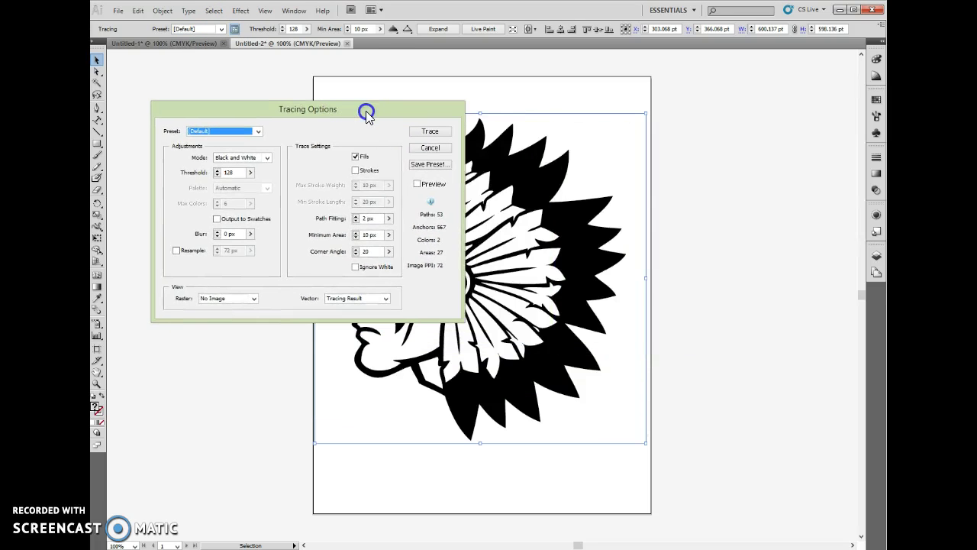
left_click(356, 170)
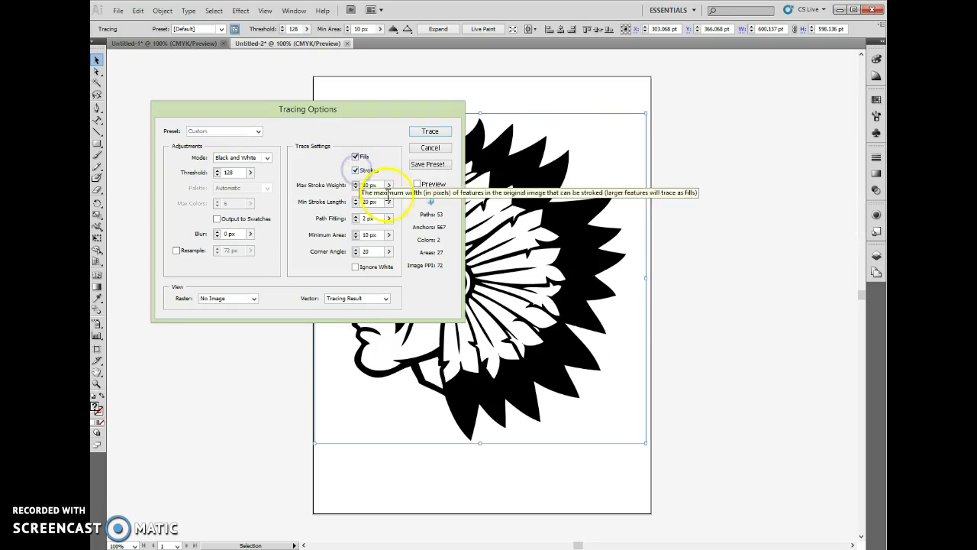
mouse_move(390, 110)
left_mouse_down()
mouse_move(562, 146)
mouse_move(802, 280)
mouse_move(750, 194)
mouse_move(569, 185)
left_mouse_up()
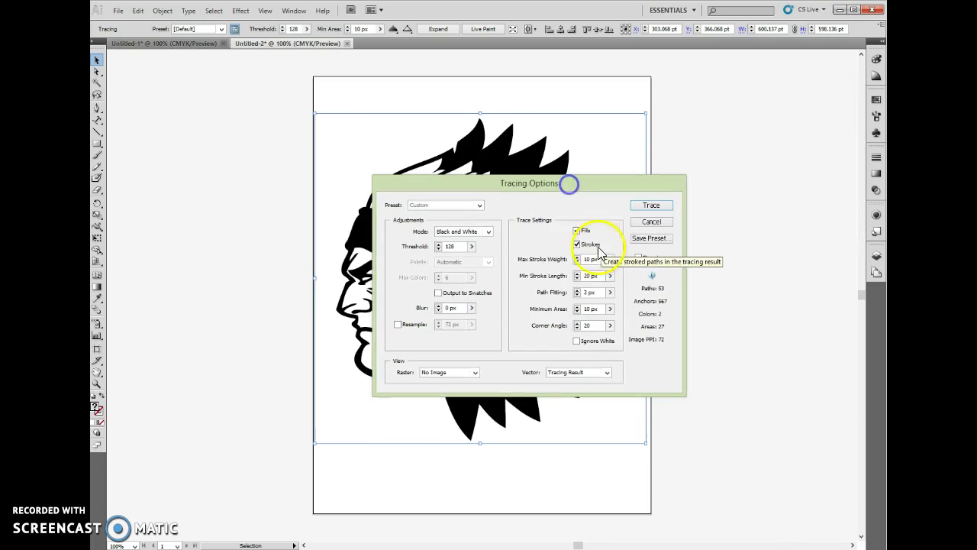
left_click(577, 244)
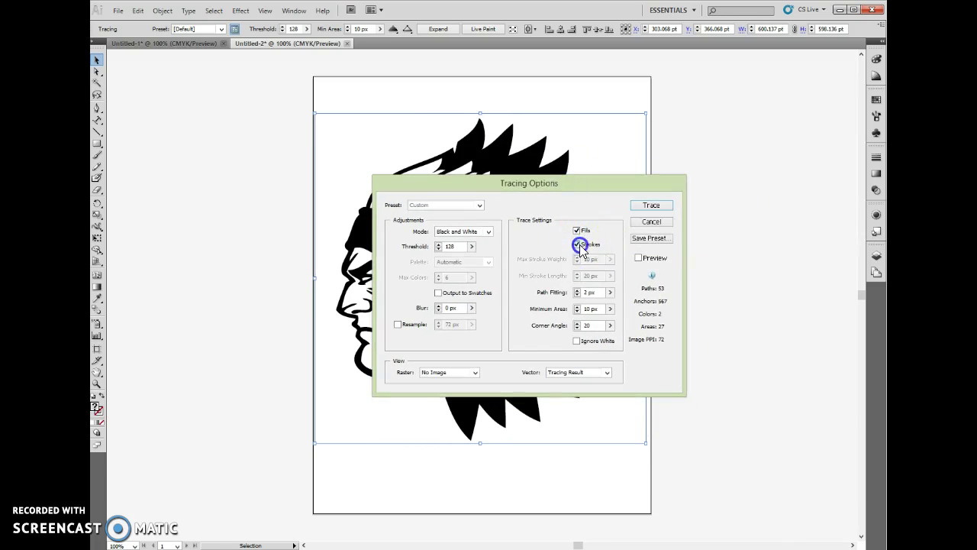
left_click(658, 207)
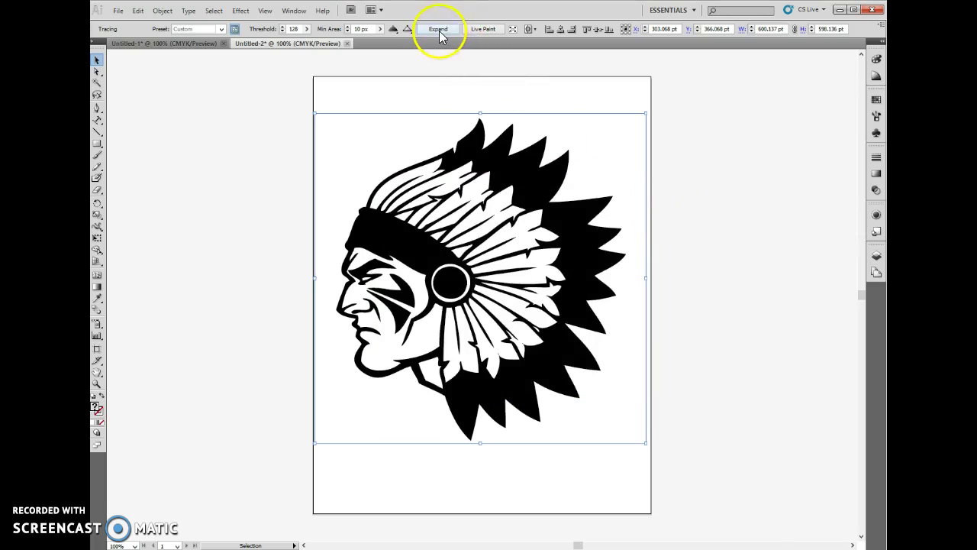
Expand the trace into editable paths and select its black outline with Direct Selection
left_click(438, 29)
left_click(672, 181)
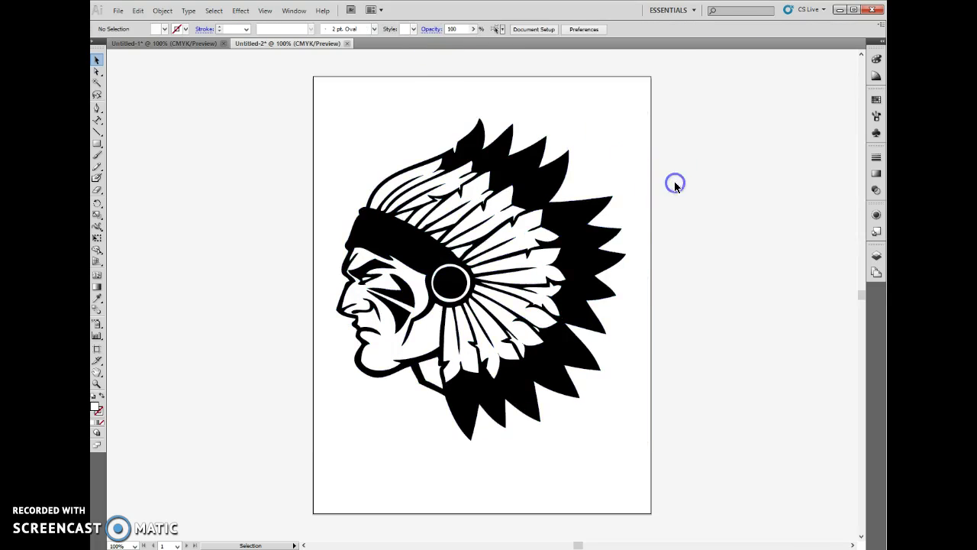
left_click(555, 202)
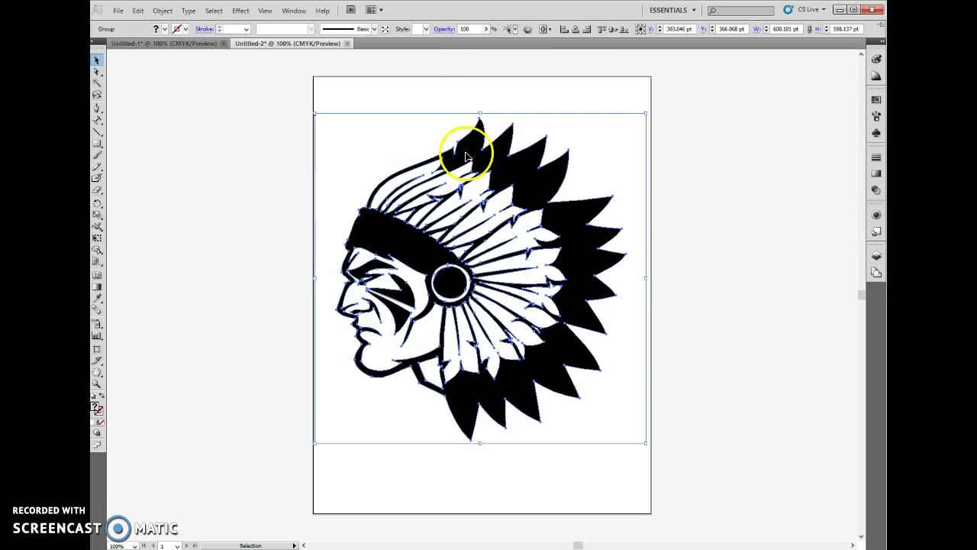
left_click(97, 71)
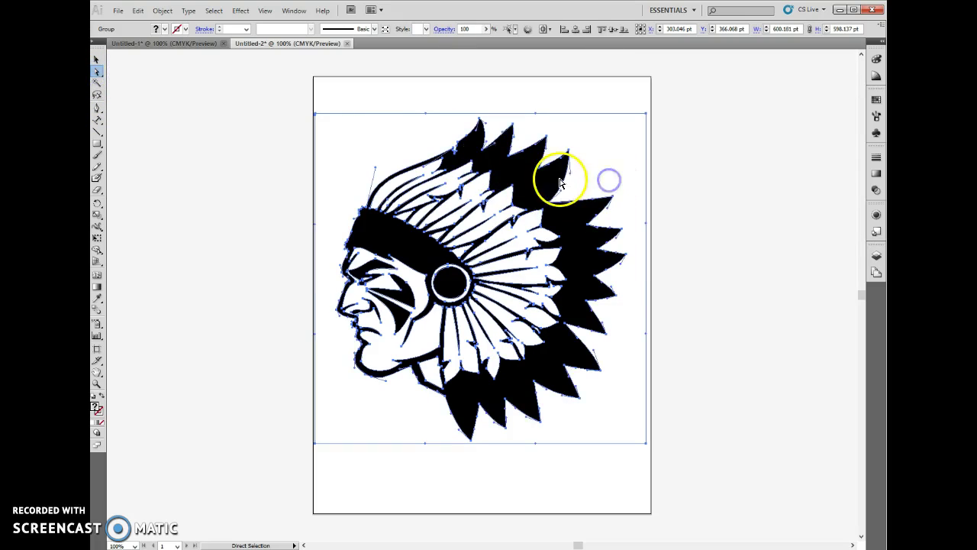
left_click(687, 181)
left_click(586, 246)
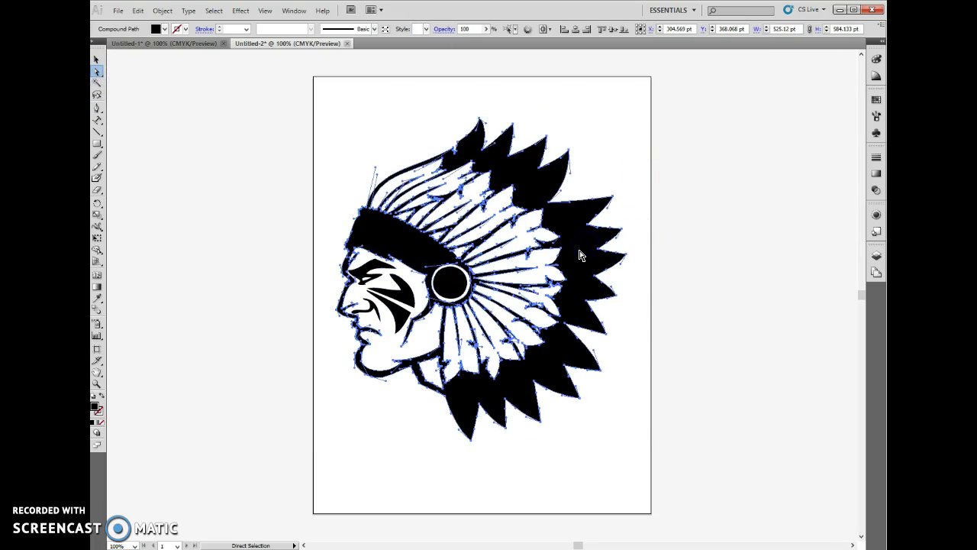
left_click(519, 170)
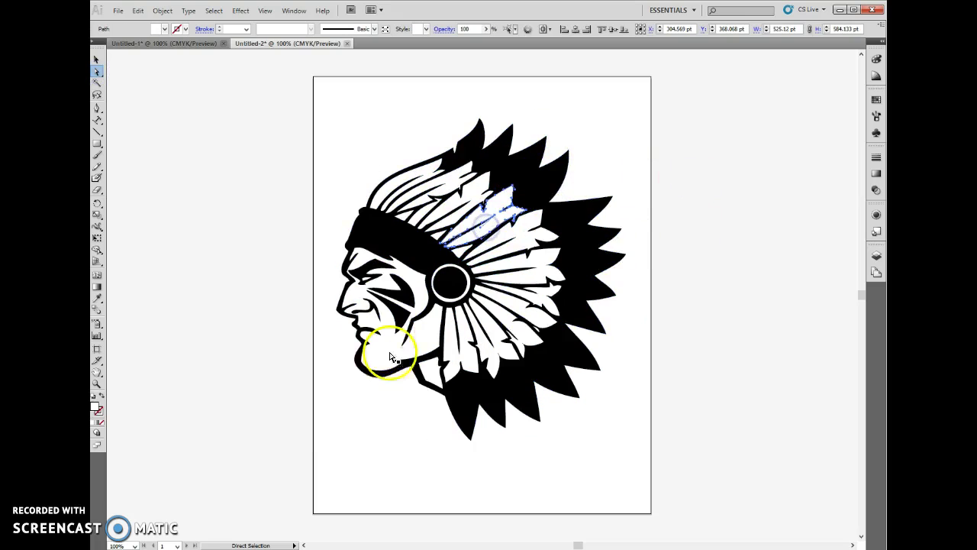
left_click(377, 377)
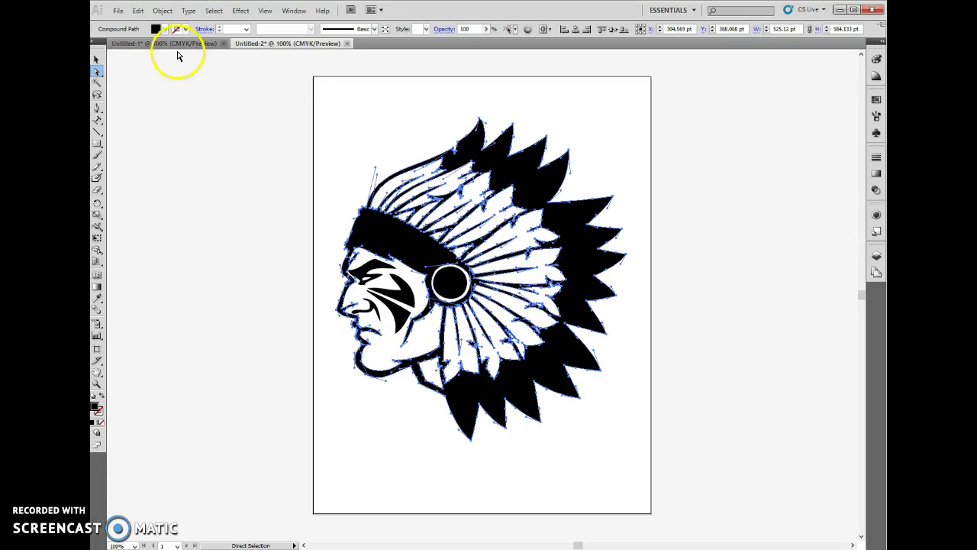
Recolour the headdress outline, circle and face stripes red
left_click(165, 32)
left_click(117, 43)
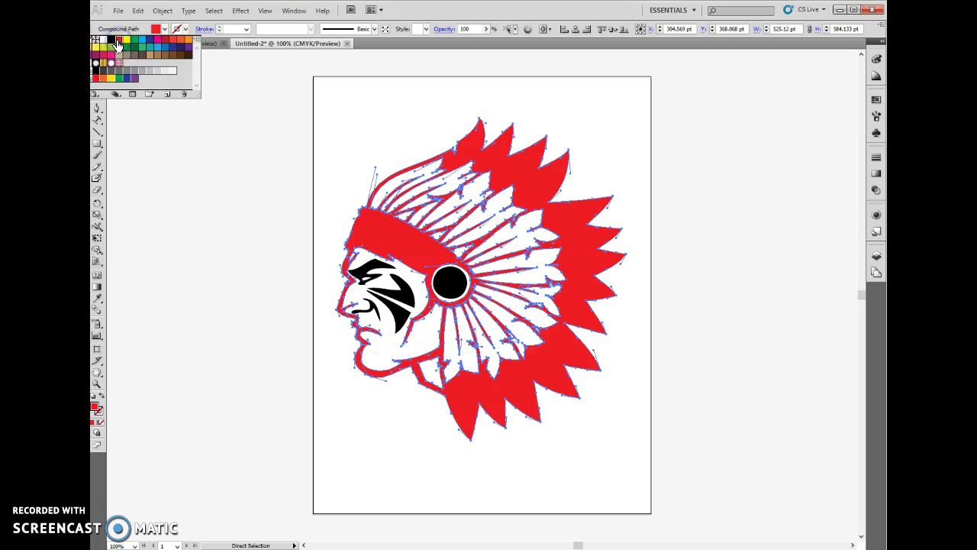
left_click(318, 157)
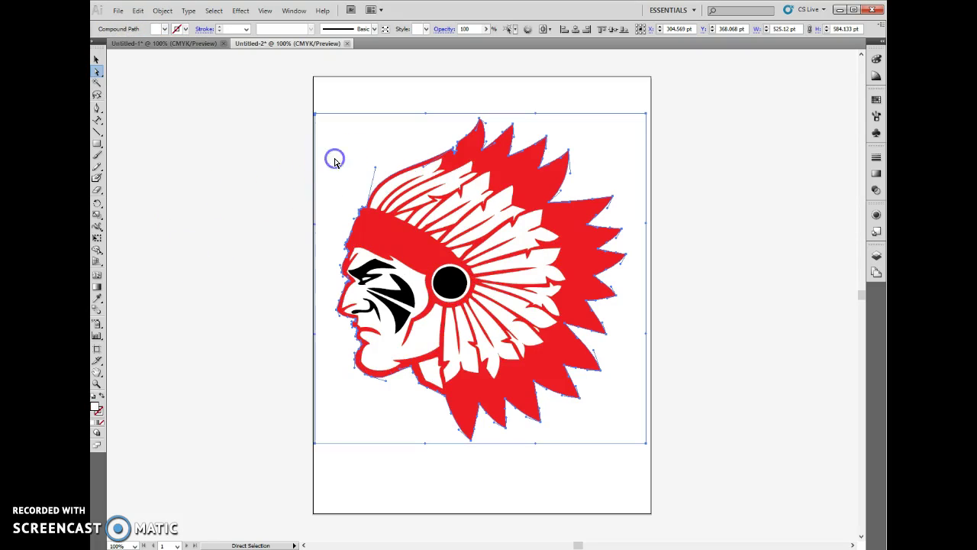
left_click(449, 281)
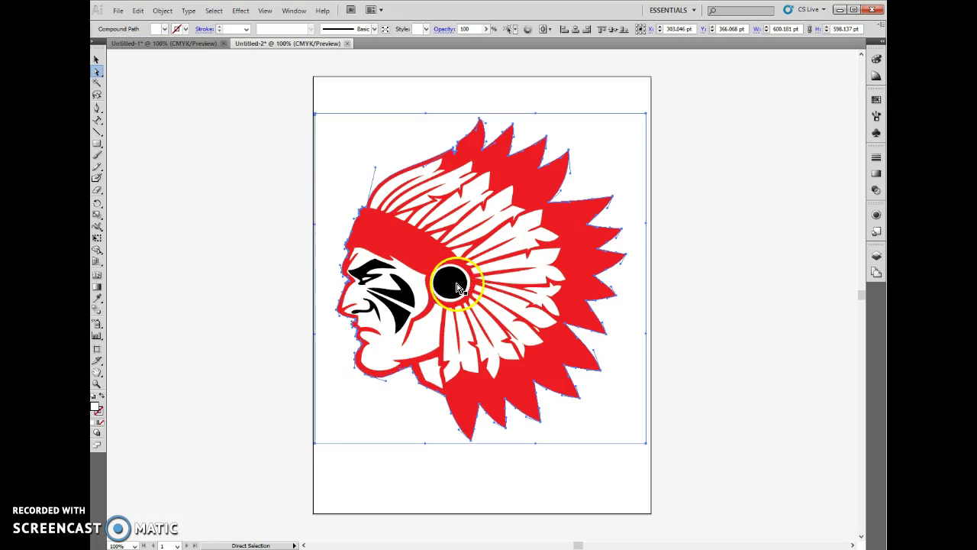
left_click(165, 29)
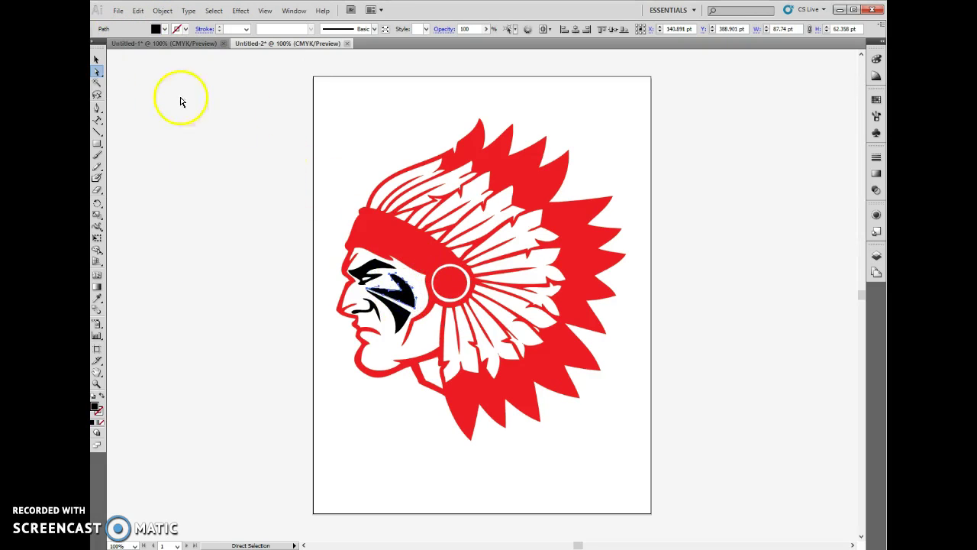
left_click(164, 29)
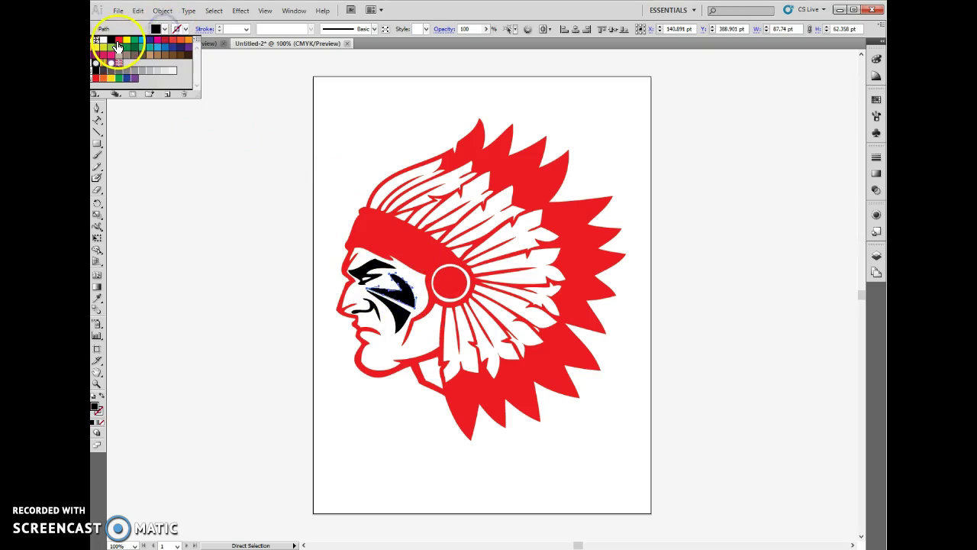
left_click(117, 47)
left_click(378, 260)
left_click(449, 281)
Delete the red headdress artwork and the leftover background shape
left_click(744, 328)
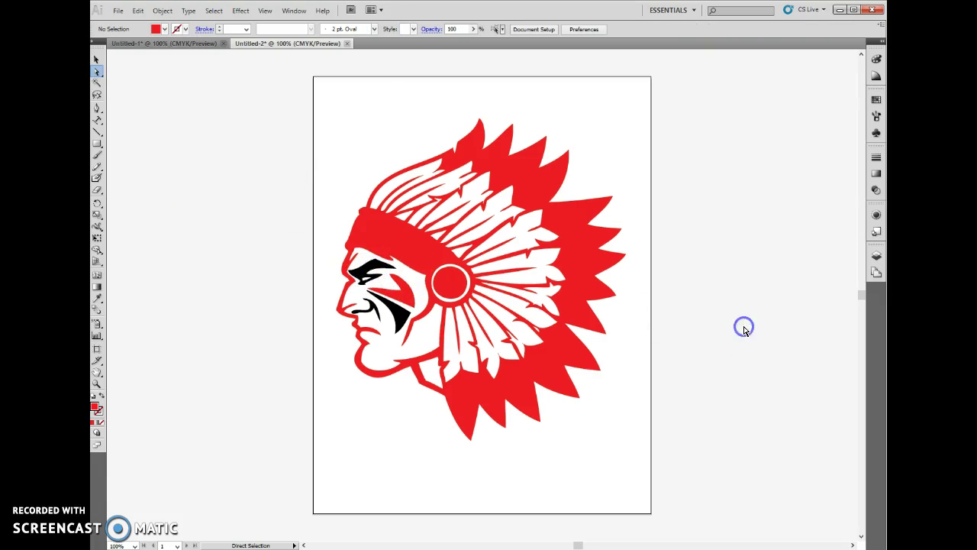
left_click(577, 276)
key("Delete")
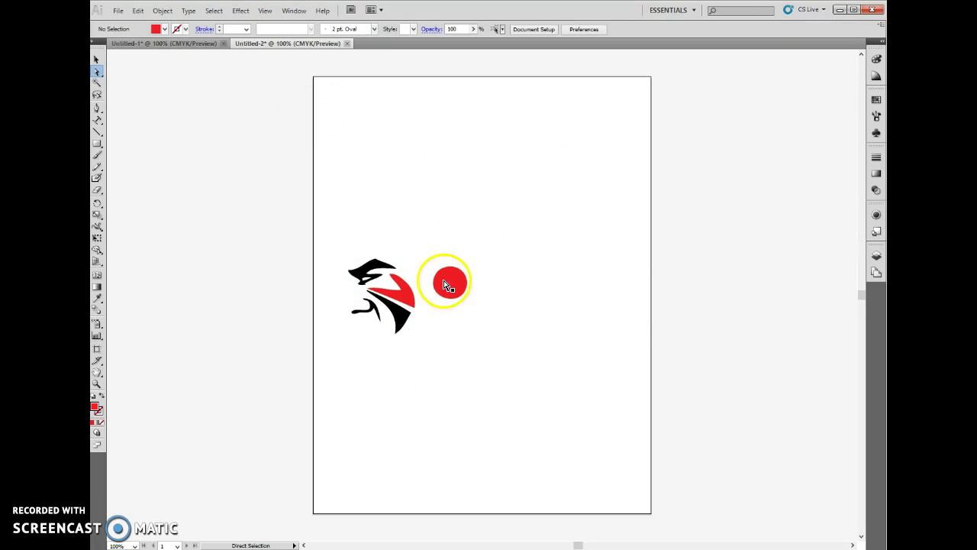
left_click(442, 308)
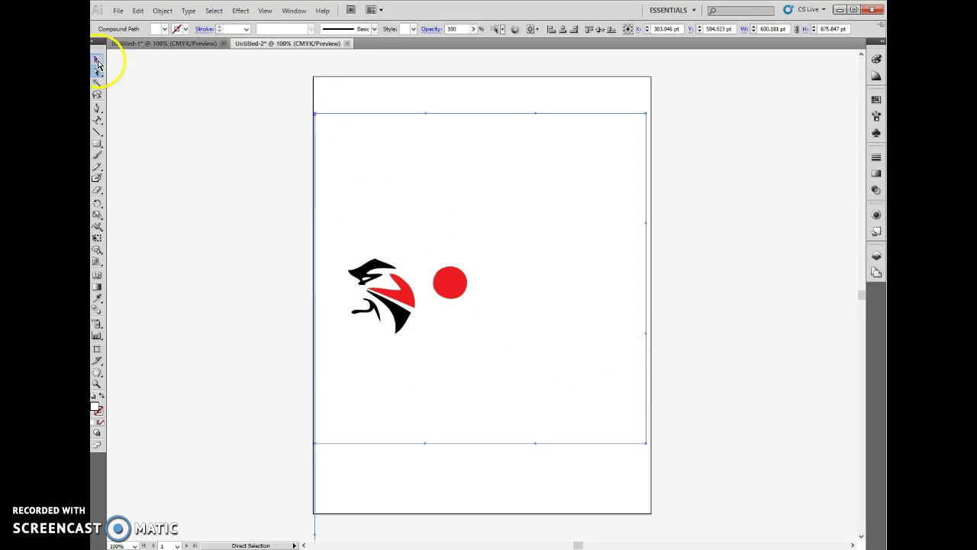
left_click(97, 59)
left_click(343, 159)
key("Delete")
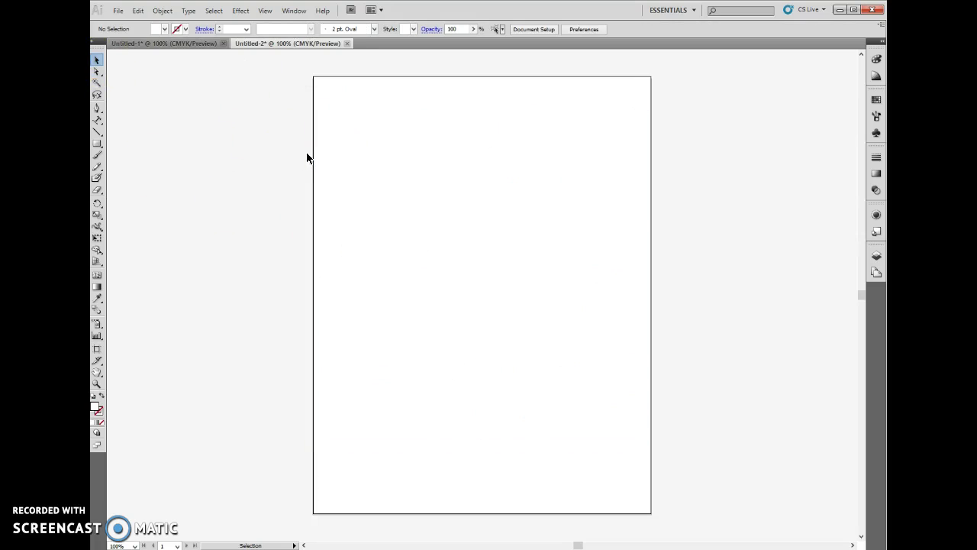
Place the headdress PNG on the artboard again
left_click(117, 12)
left_click(191, 219)
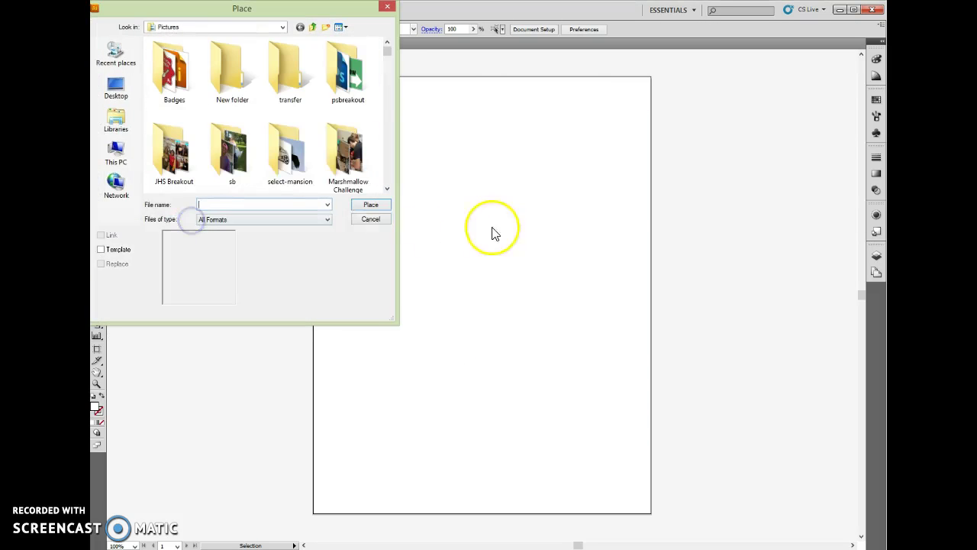
left_click_drag(387, 54, 390, 61)
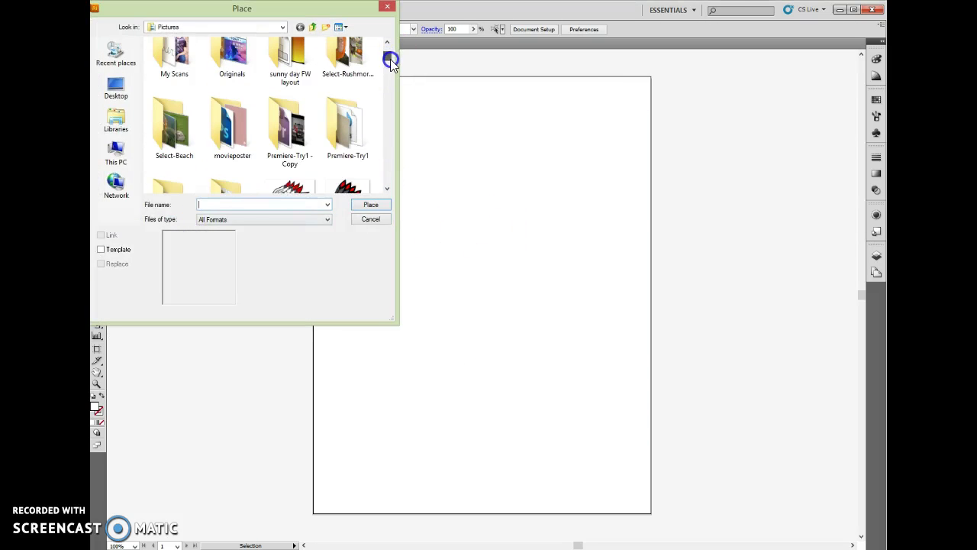
left_click(300, 184)
double_click(302, 181)
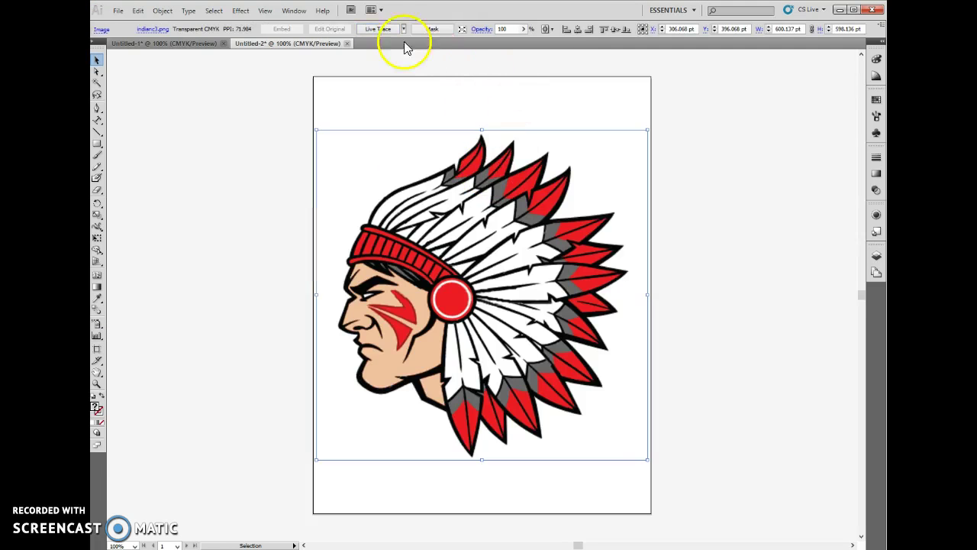
Live Trace the headdress in black and white with Fills and Strokes both enabled
left_click(380, 30)
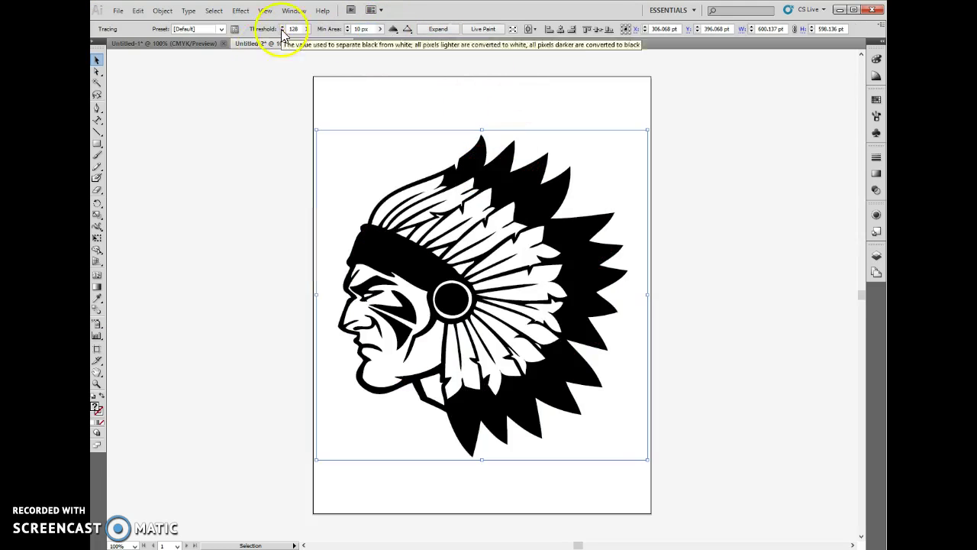
left_click(234, 29)
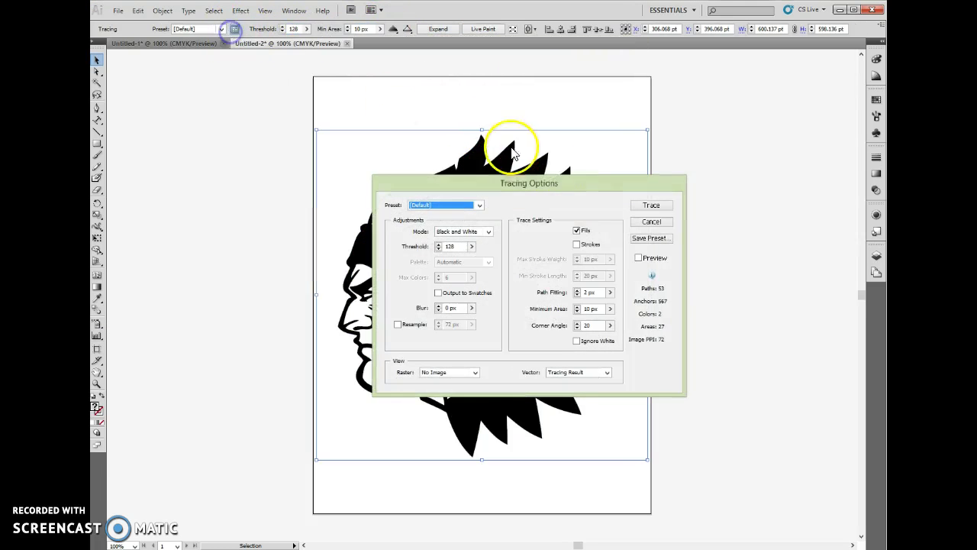
left_click(577, 245)
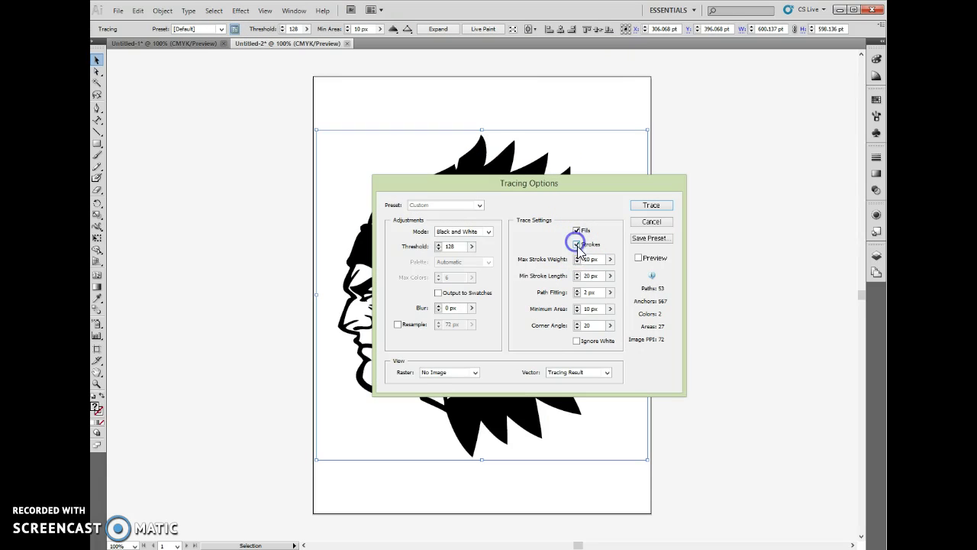
left_click(651, 206)
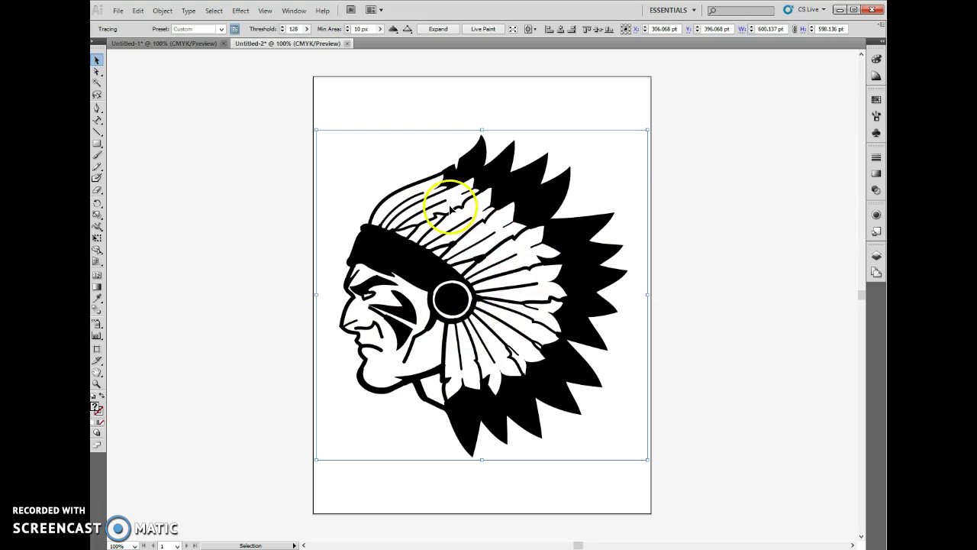
Expand the trace into paths, then test moving and deleting a black feather, undoing the deletion
left_click(439, 30)
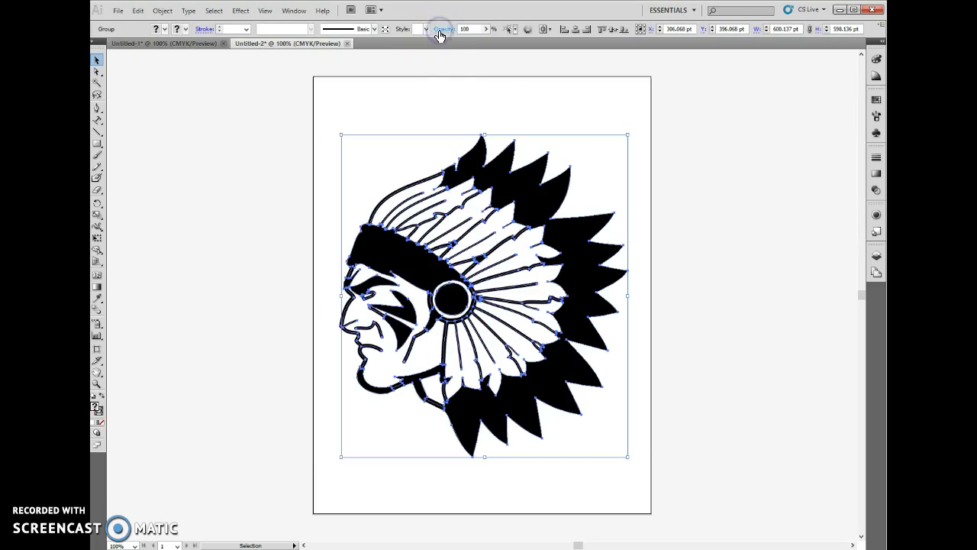
left_click(596, 113)
left_click(541, 209)
left_click(96, 71)
left_click(240, 103)
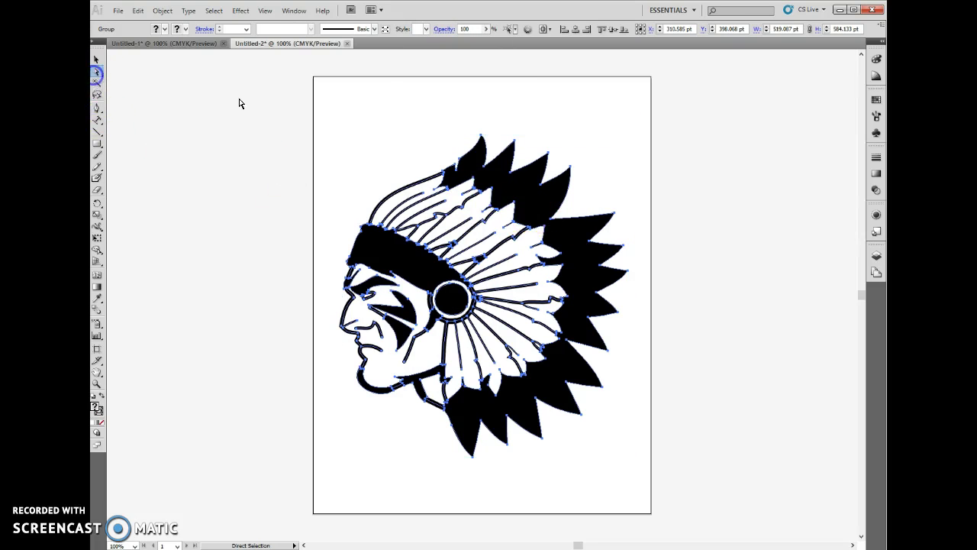
left_click(534, 199)
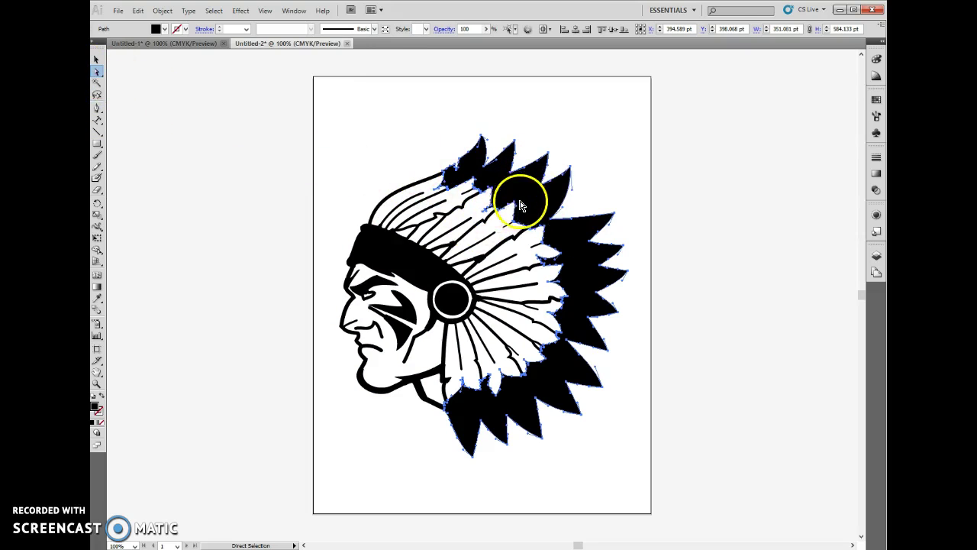
left_click_drag(532, 216, 574, 191)
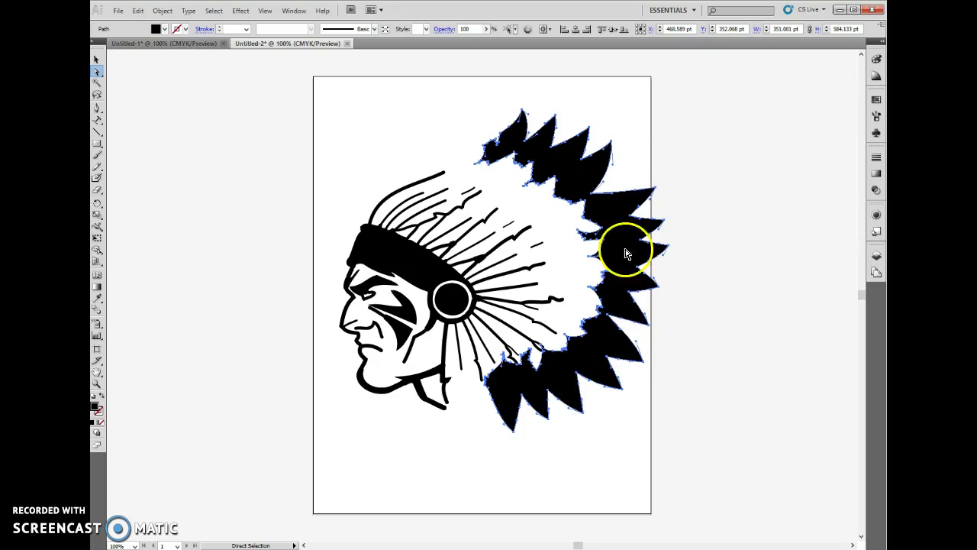
key("Delete")
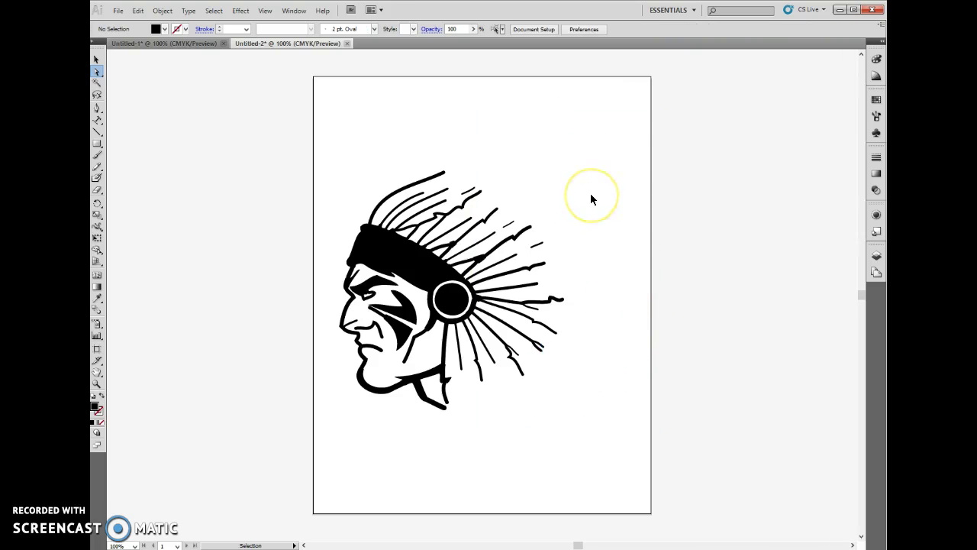
key("ctrl+z")
Inspect the feather, headband, face-paint stripe and chin paths, then reselect the whole artwork
left_click(703, 225)
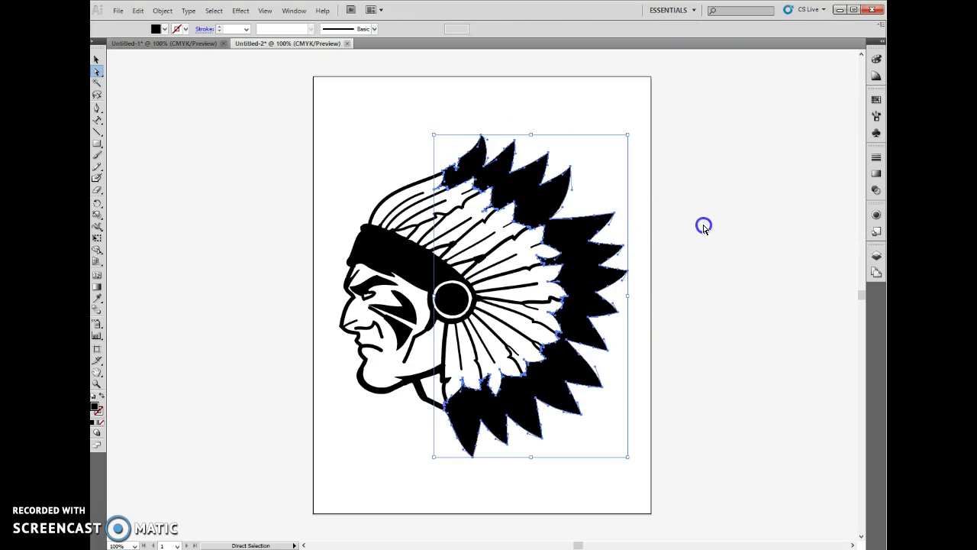
left_click(485, 263)
left_click(464, 264)
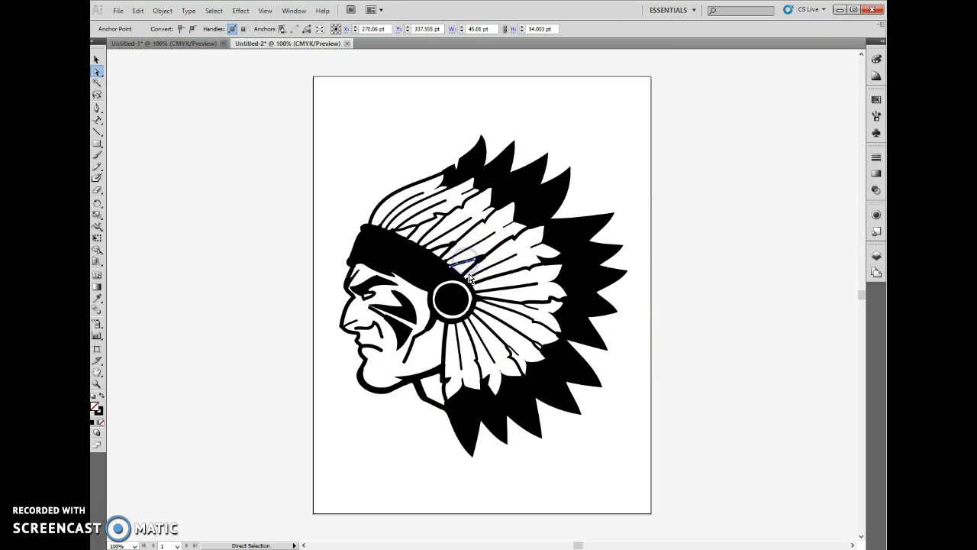
left_click(432, 266)
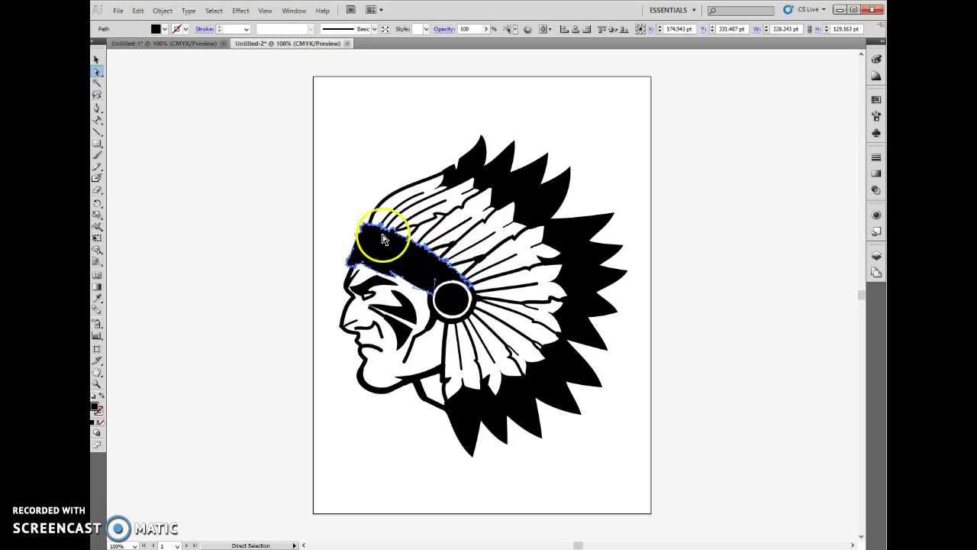
left_click(400, 315)
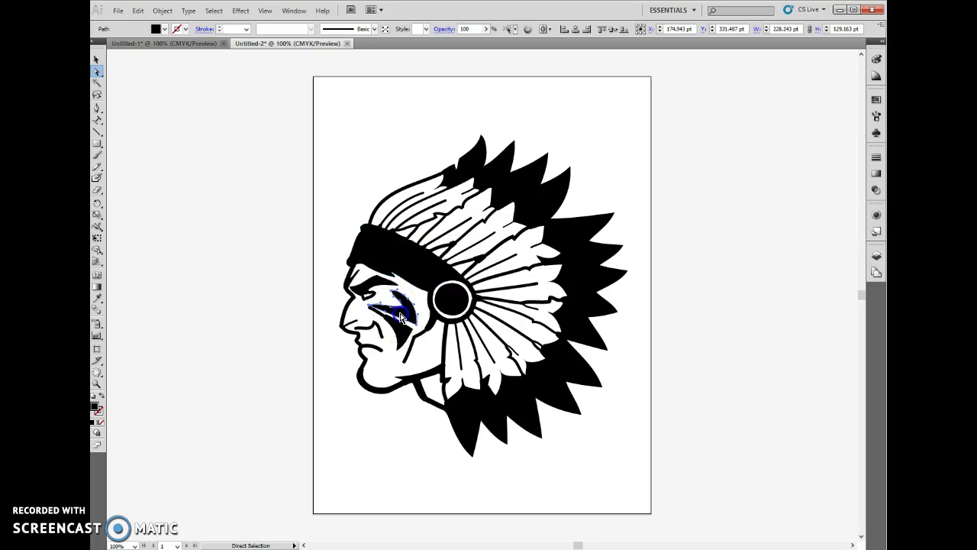
left_click_drag(400, 315, 392, 390)
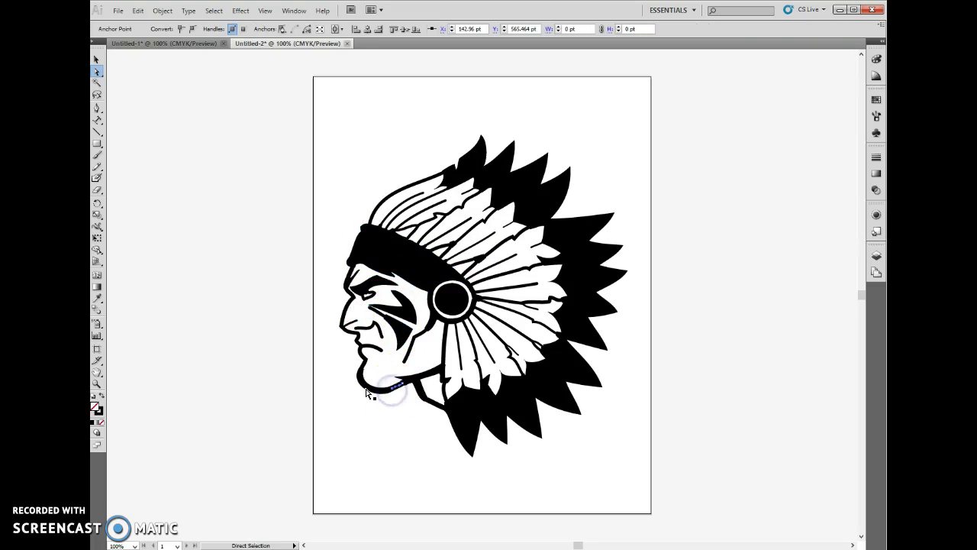
left_click(367, 393)
left_click(97, 61)
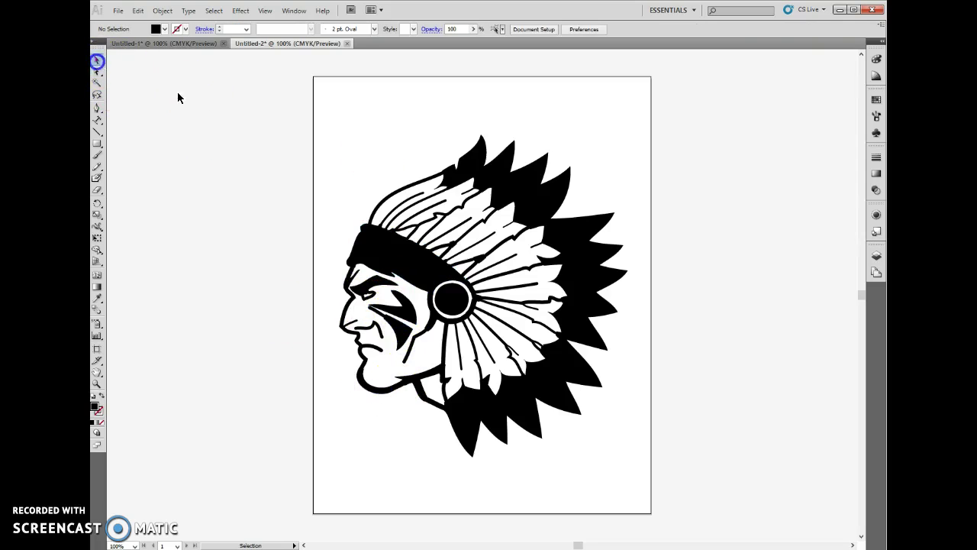
left_click(407, 321)
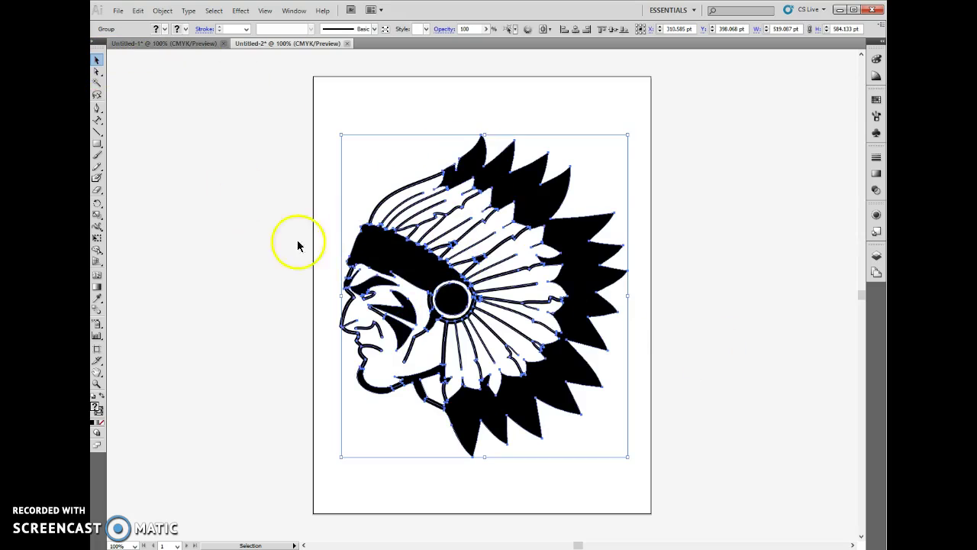
Check the headband, feathers, face and chin pieces in isolation mode, then exit it
double_click(409, 266)
left_click(421, 284)
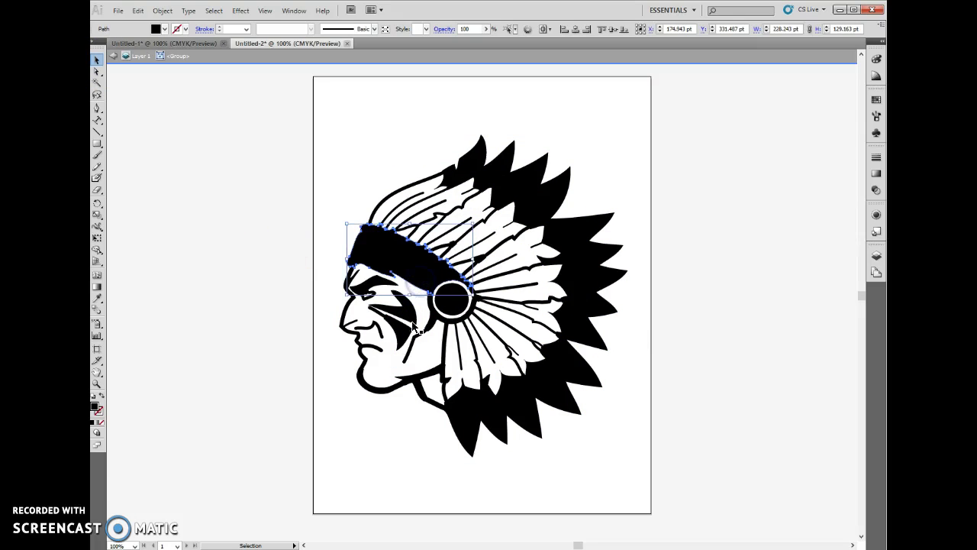
left_click(406, 307)
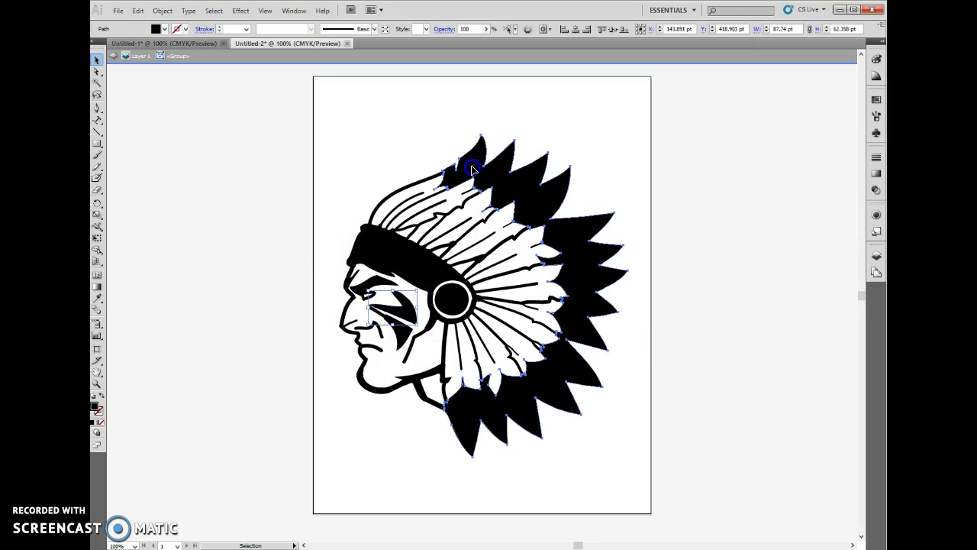
left_click(469, 163)
left_click(425, 399)
left_click(383, 388)
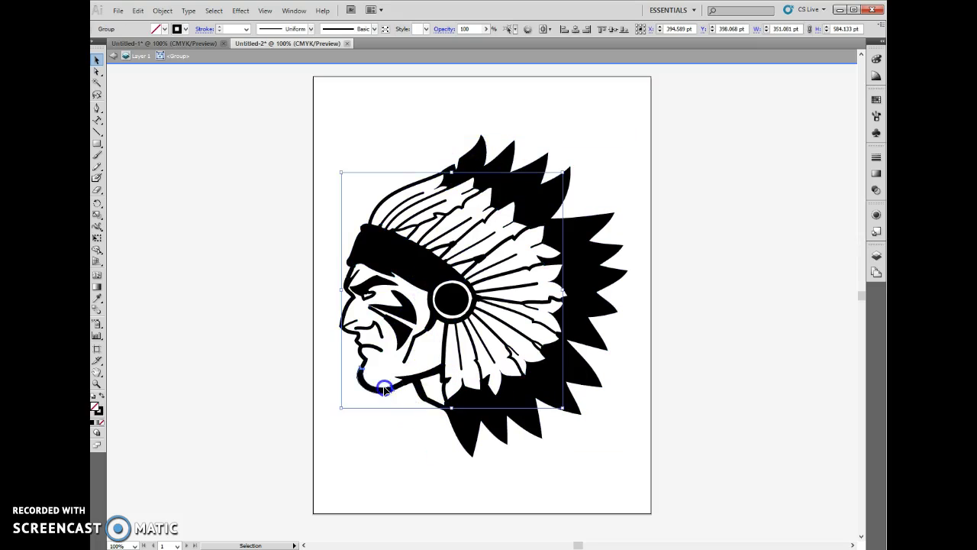
left_click(362, 340)
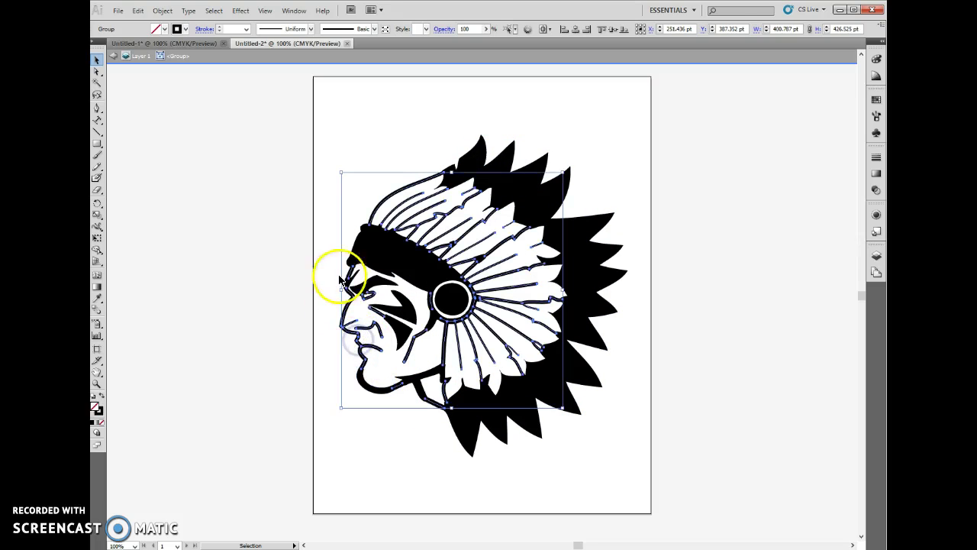
left_click(411, 147)
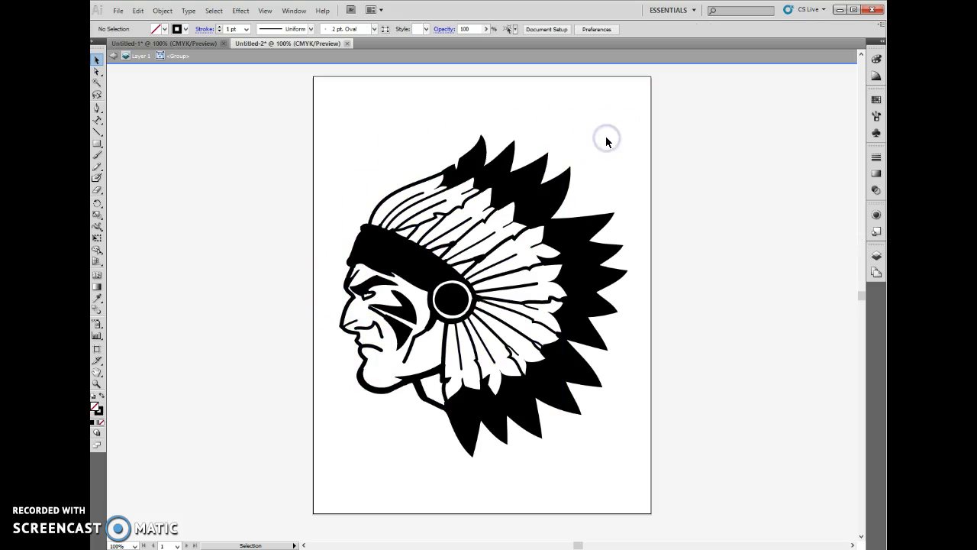
left_click(114, 55)
left_click(307, 175)
left_click(540, 319)
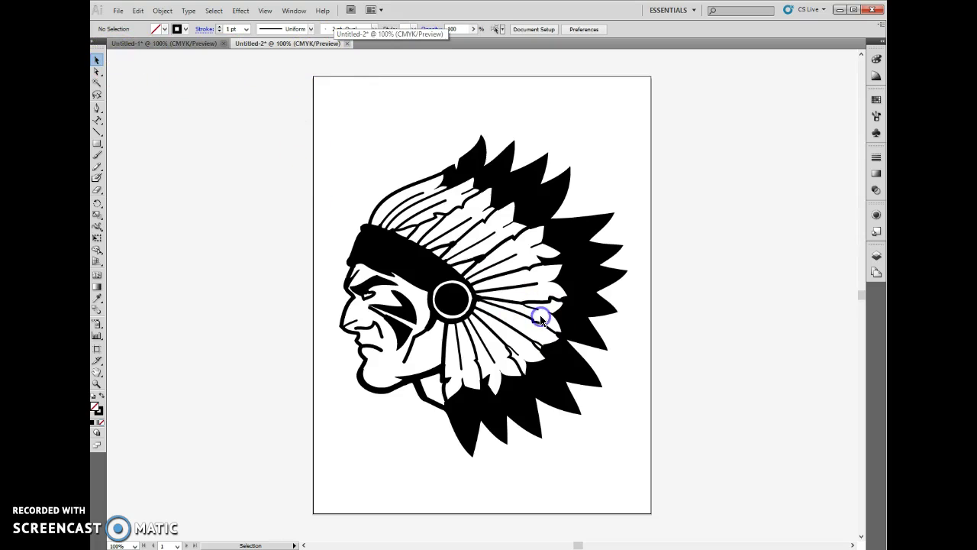
Delete the black headdress trace and place indianc3.png on the artboard instead
left_click(602, 370)
key("Delete")
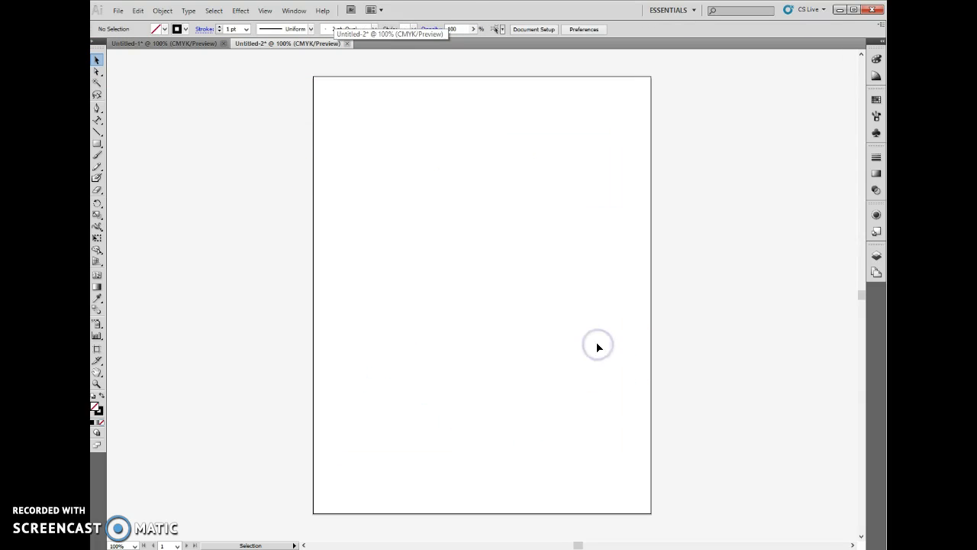
left_click(119, 11)
left_click(213, 219)
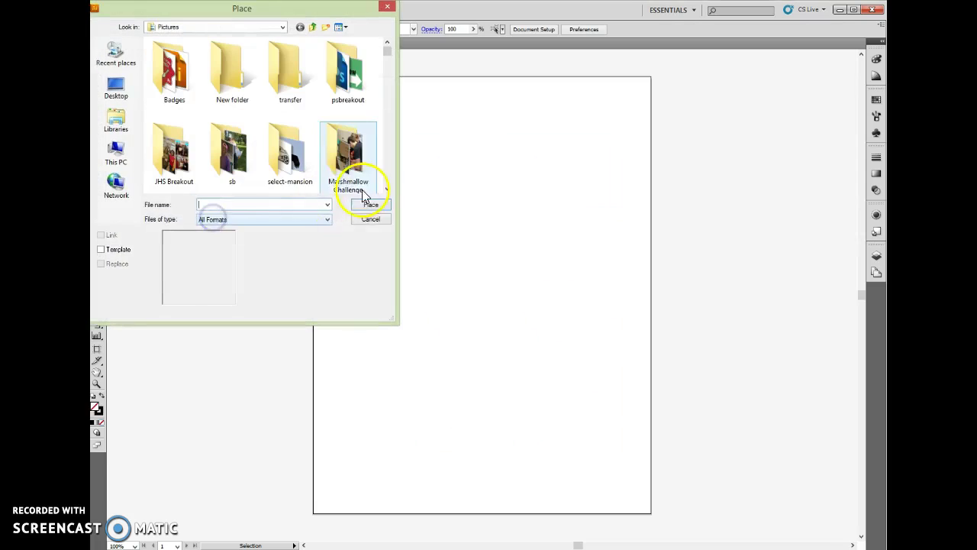
left_click(387, 190)
left_click(388, 190)
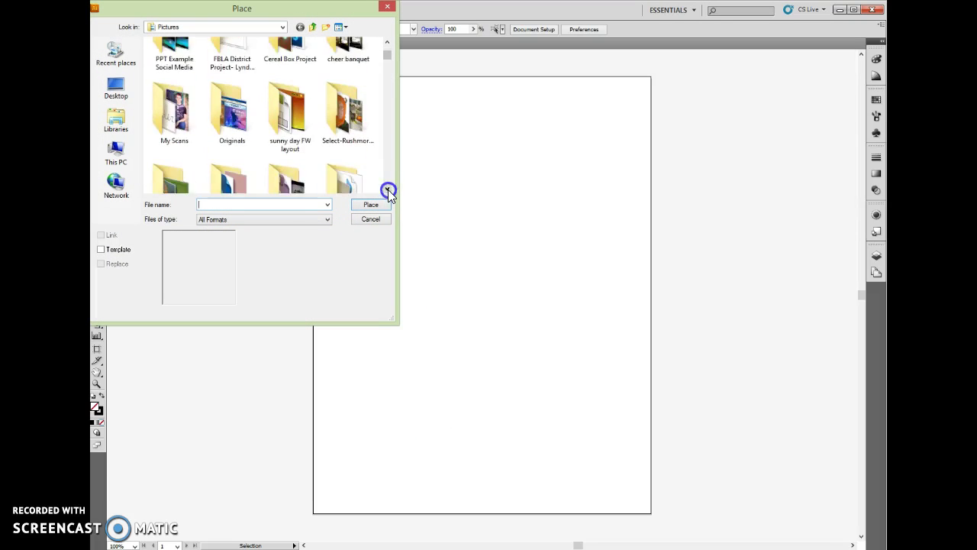
left_click(388, 189)
left_click(299, 181)
double_click(299, 180)
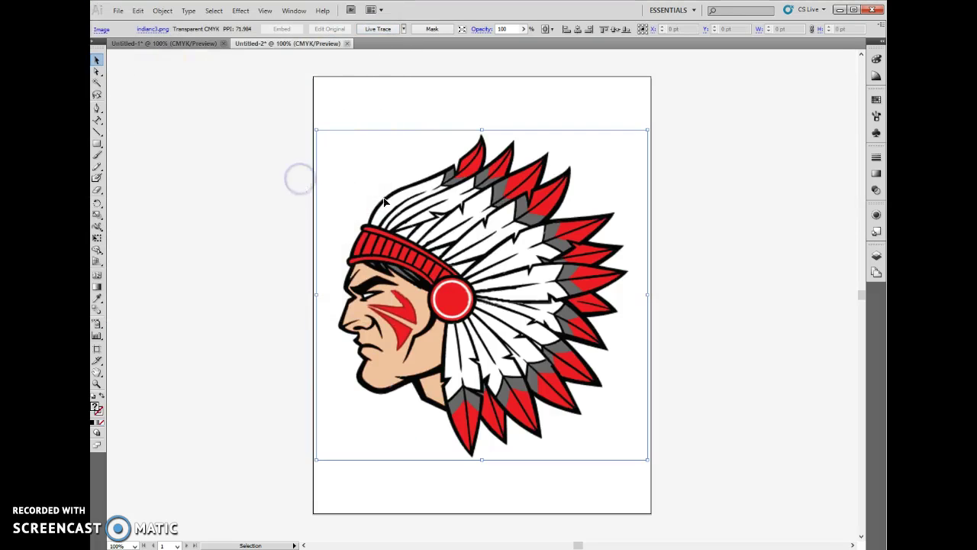
left_click(403, 30)
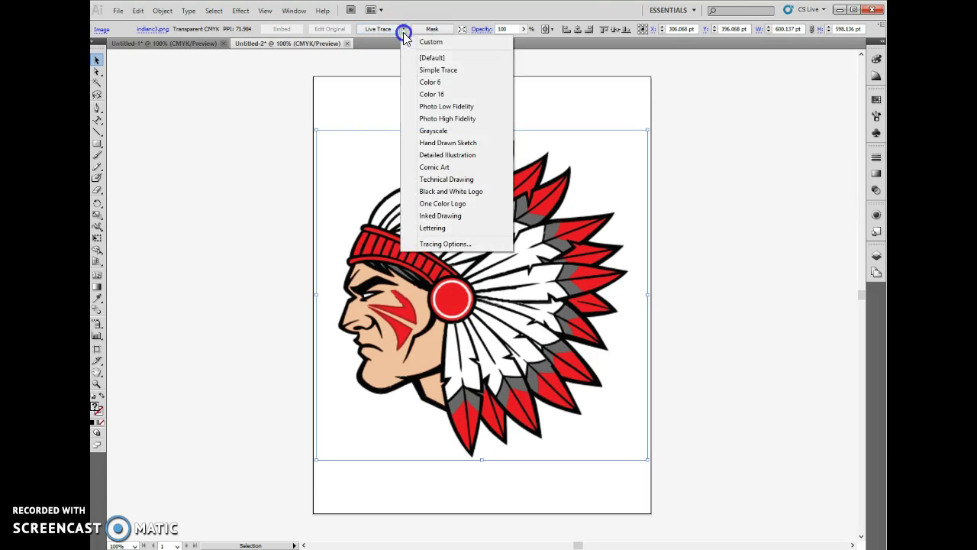
Trace the headdress with the Color 6 preset, trying Max Colors values before settling on 3
left_click(432, 83)
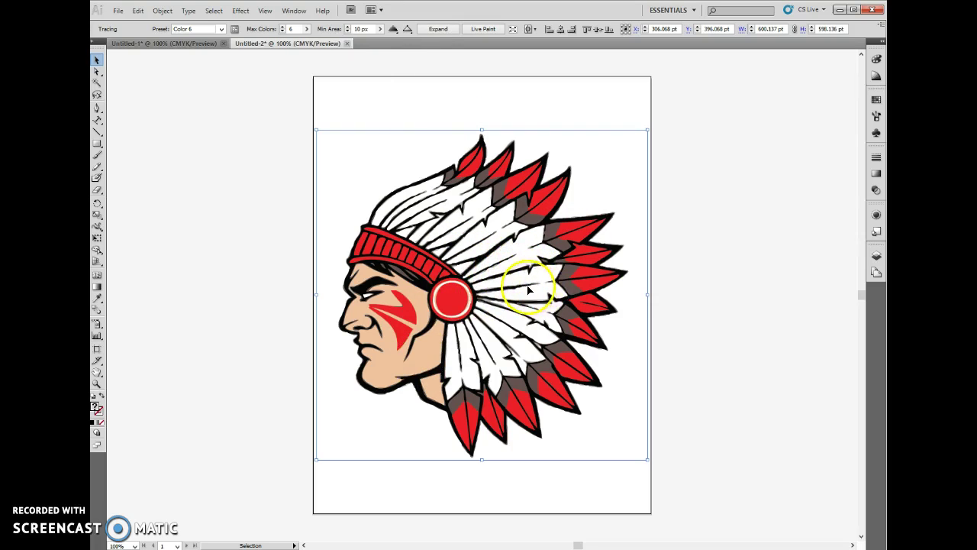
left_click(282, 31)
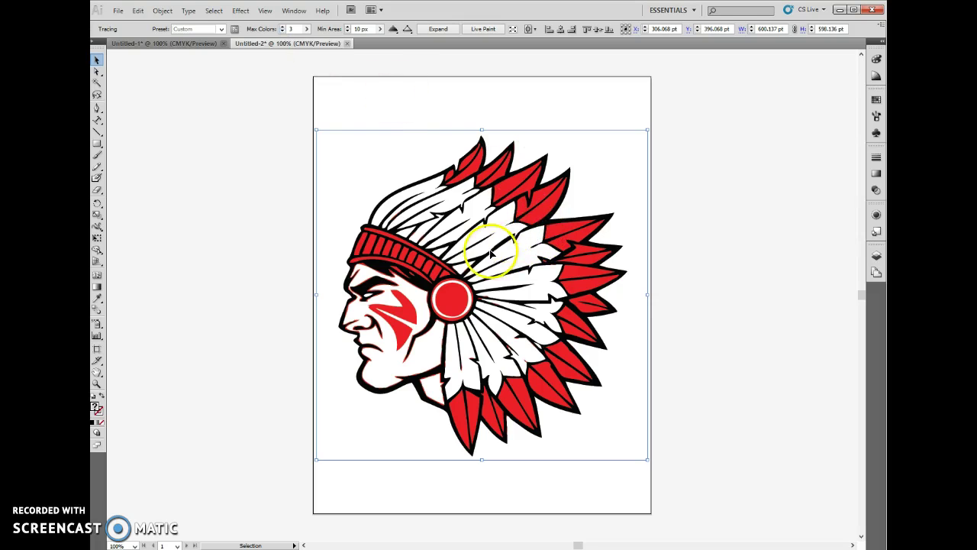
left_click(280, 26)
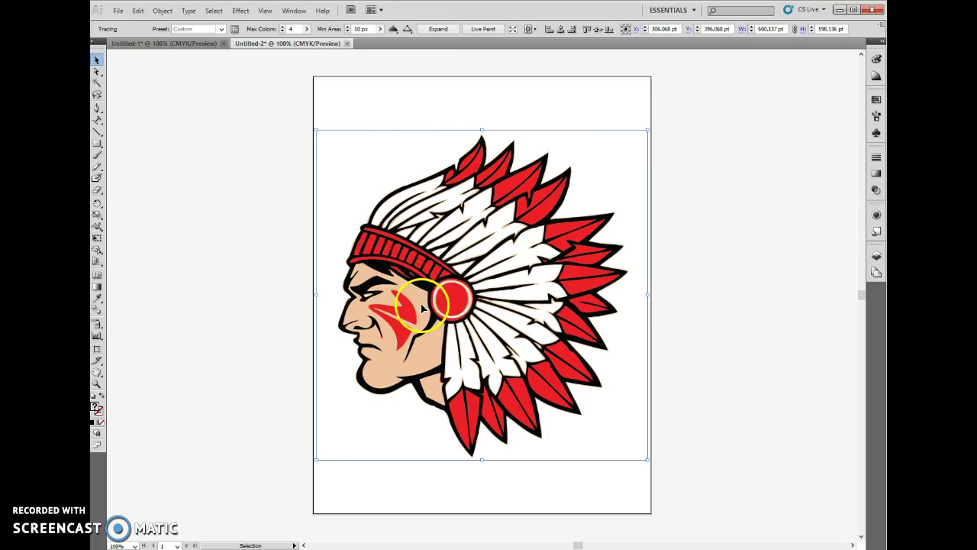
left_click(282, 27)
left_click(282, 26)
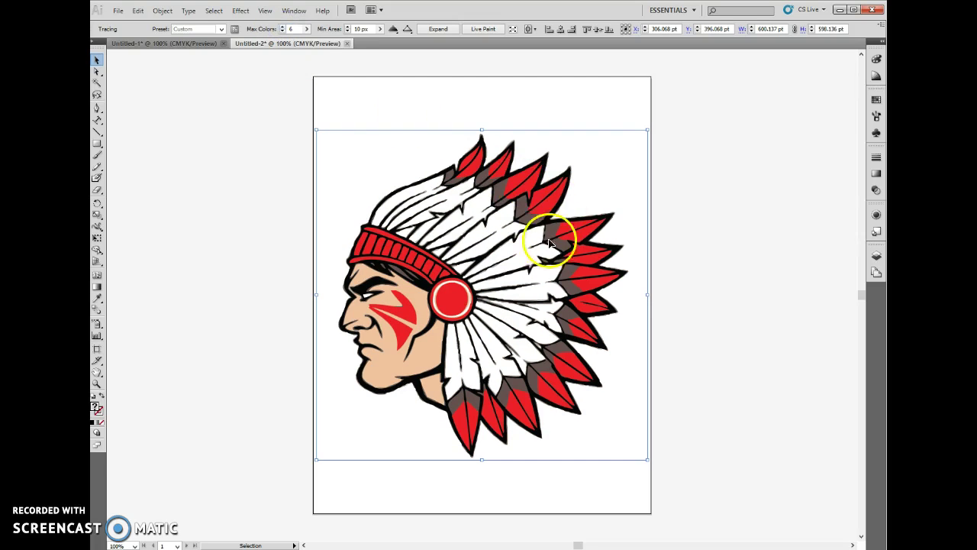
left_click(283, 29)
left_click(281, 31)
left_click(281, 32)
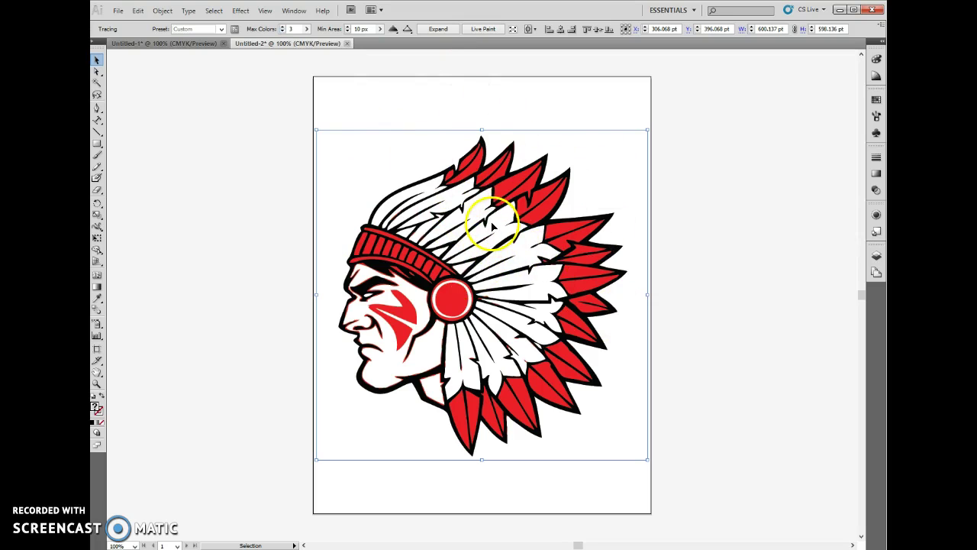
Open the full Tracing Options beside the artwork and keep Ignore White enabled
left_click(235, 29)
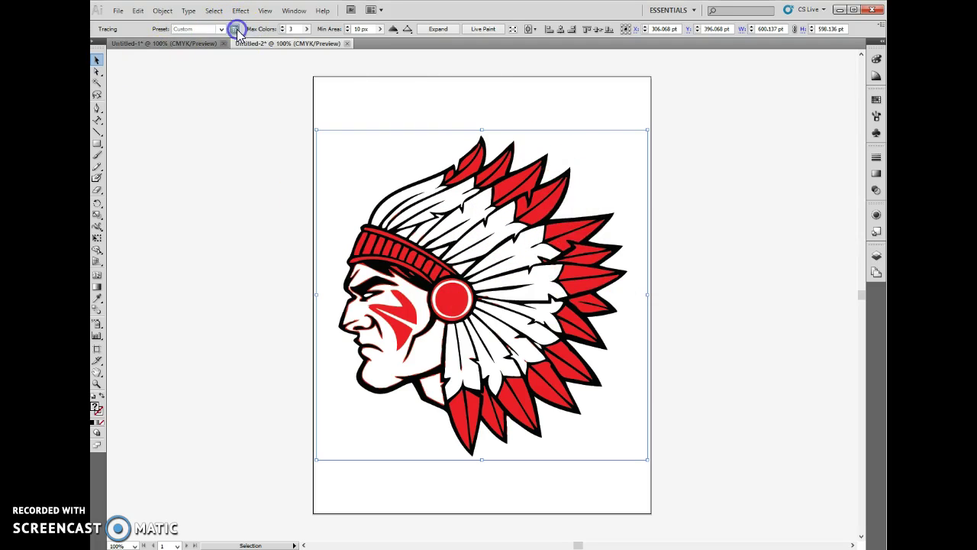
left_click_drag(587, 189, 747, 134)
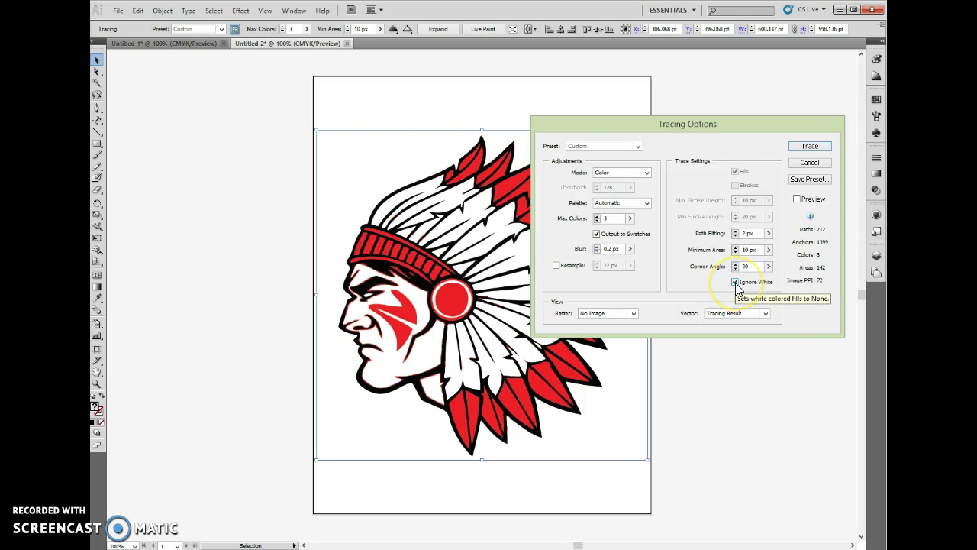
left_click(735, 282)
left_click(735, 281)
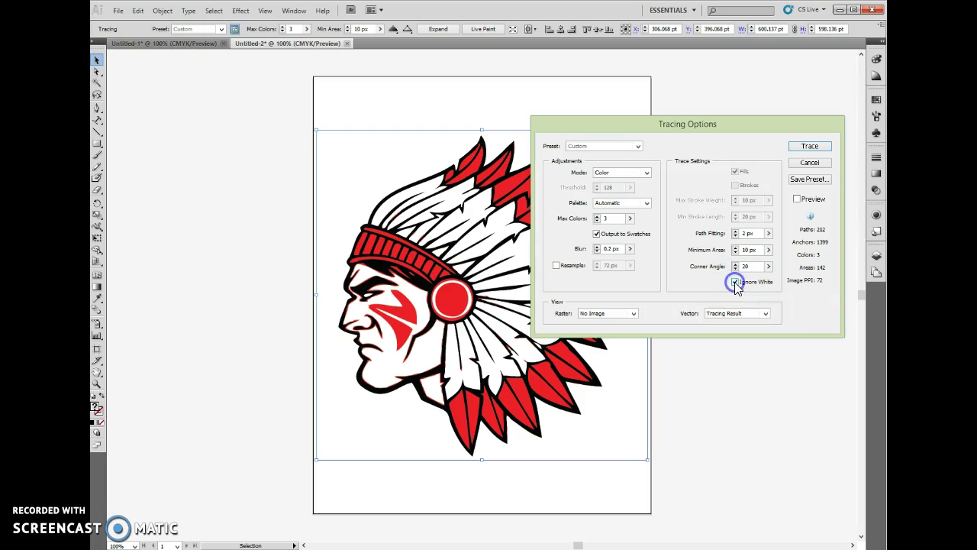
Preview the trace at 2 and 3 max colours, then trace at 3 colours
left_click(597, 220)
left_click(596, 222)
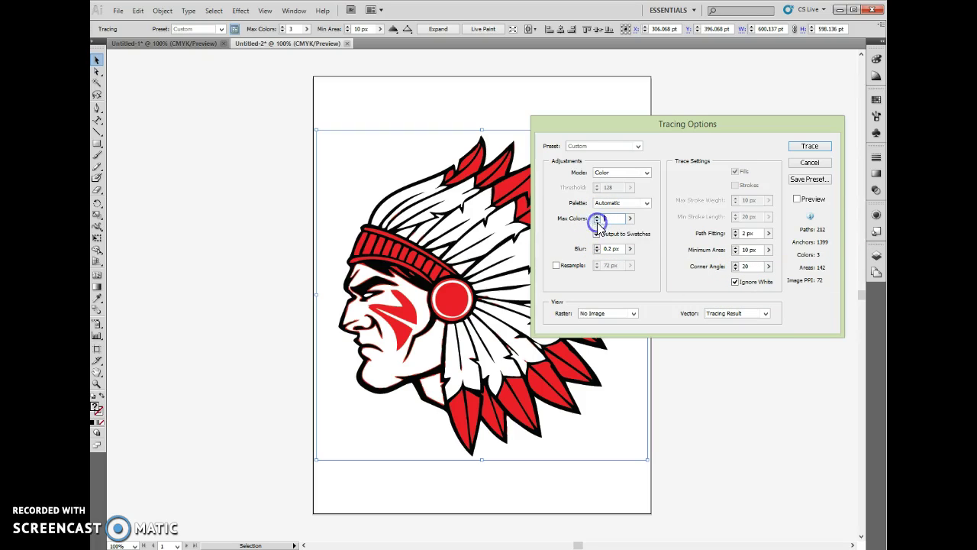
left_click(597, 221)
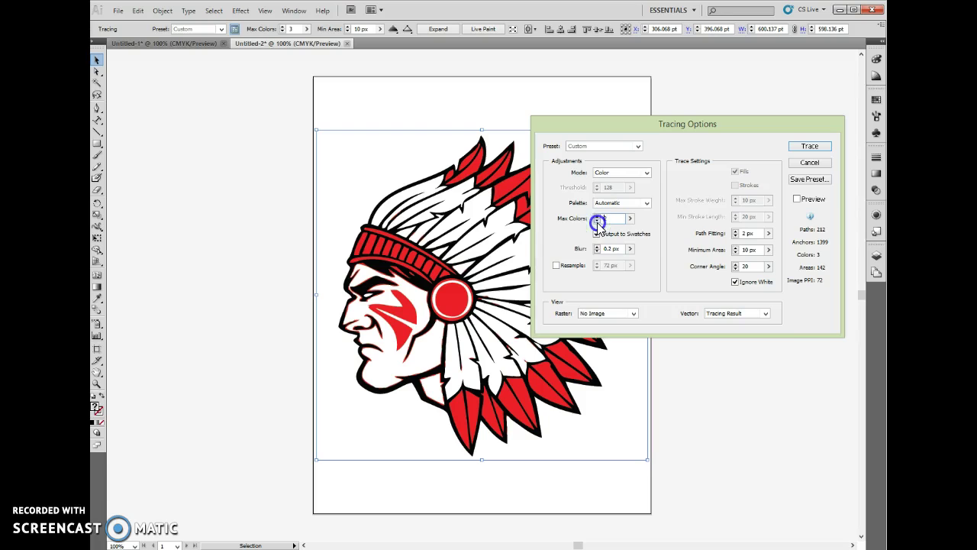
left_click(797, 199)
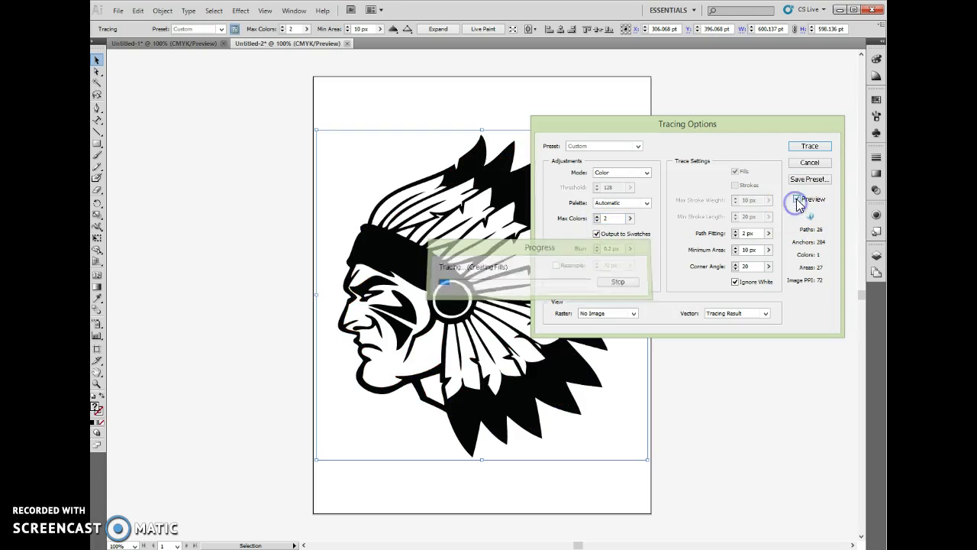
left_click(597, 217)
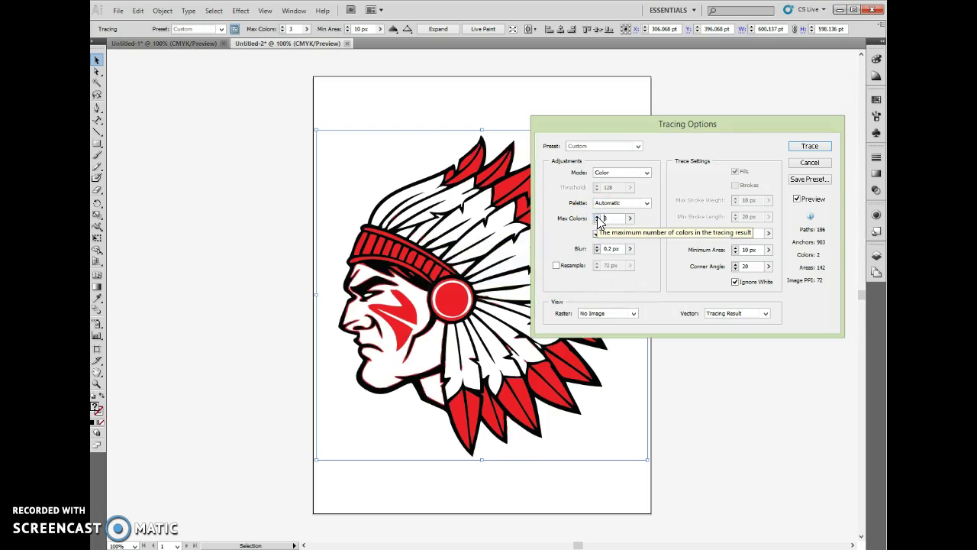
left_click(597, 221)
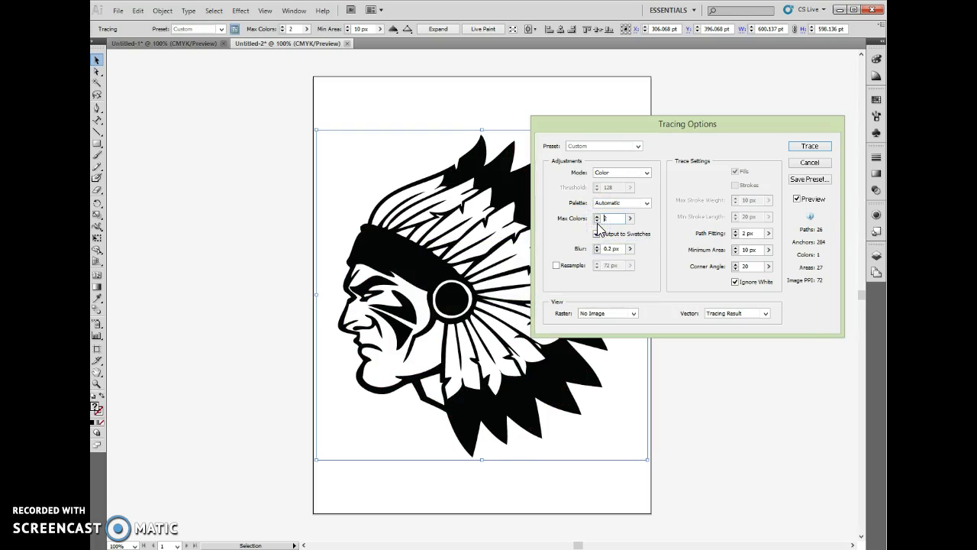
left_click(597, 216)
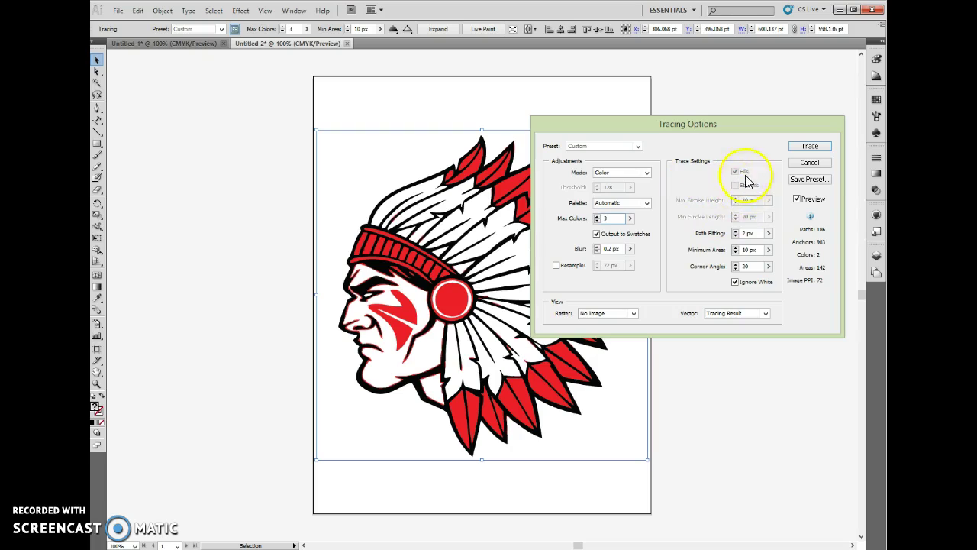
left_click(810, 148)
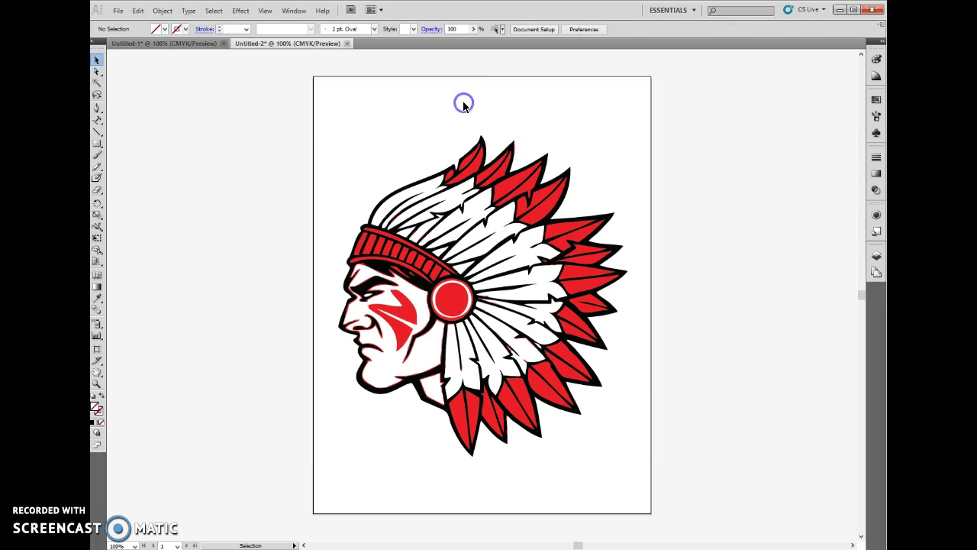
left_click(502, 190)
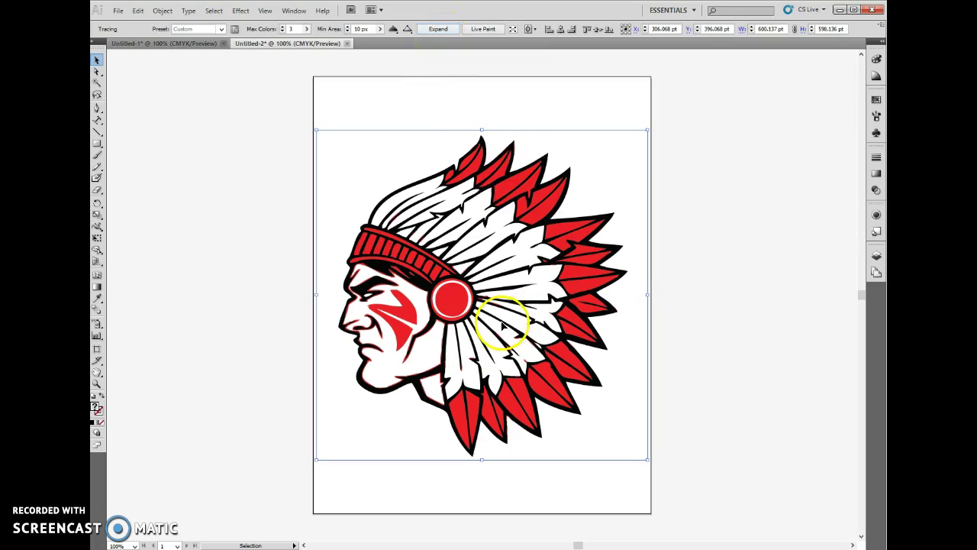
left_click(440, 30)
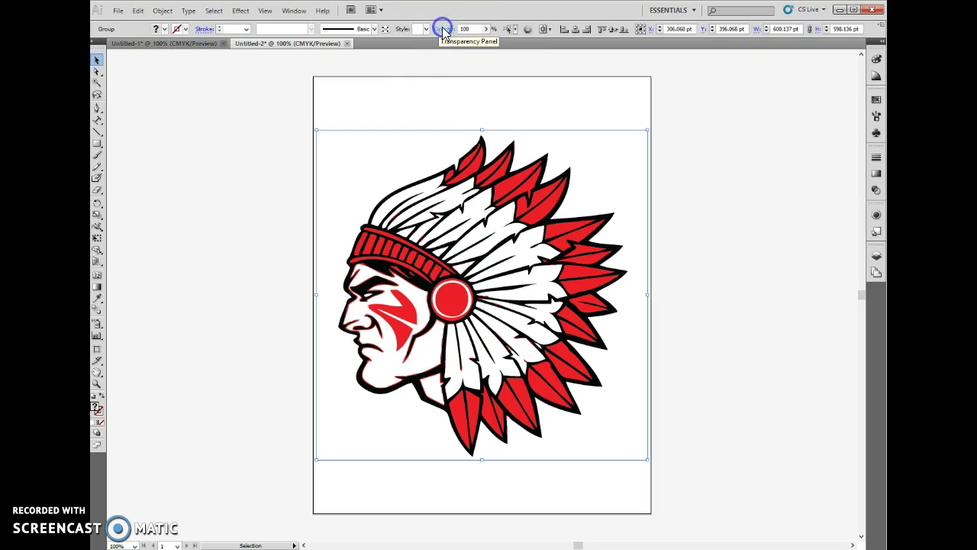
left_click(676, 148)
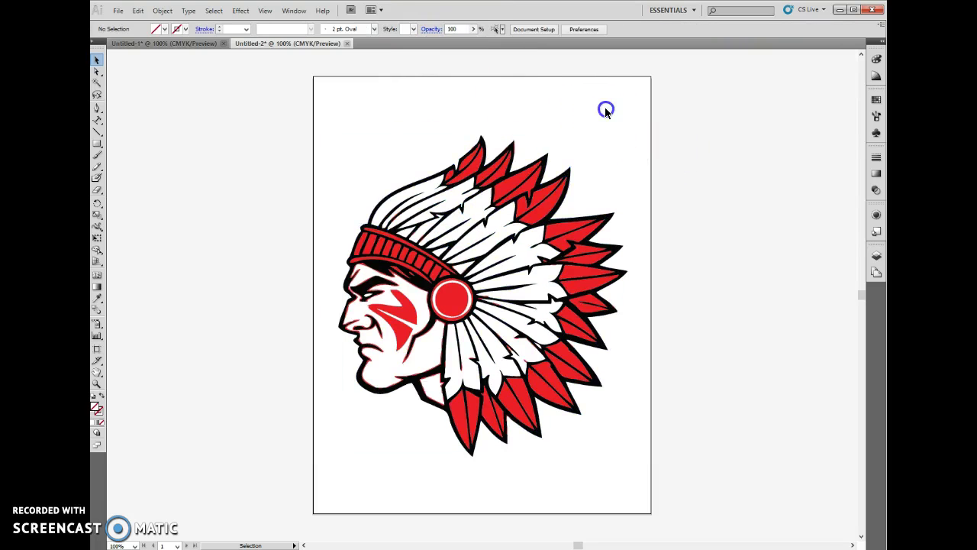
left_click(561, 180)
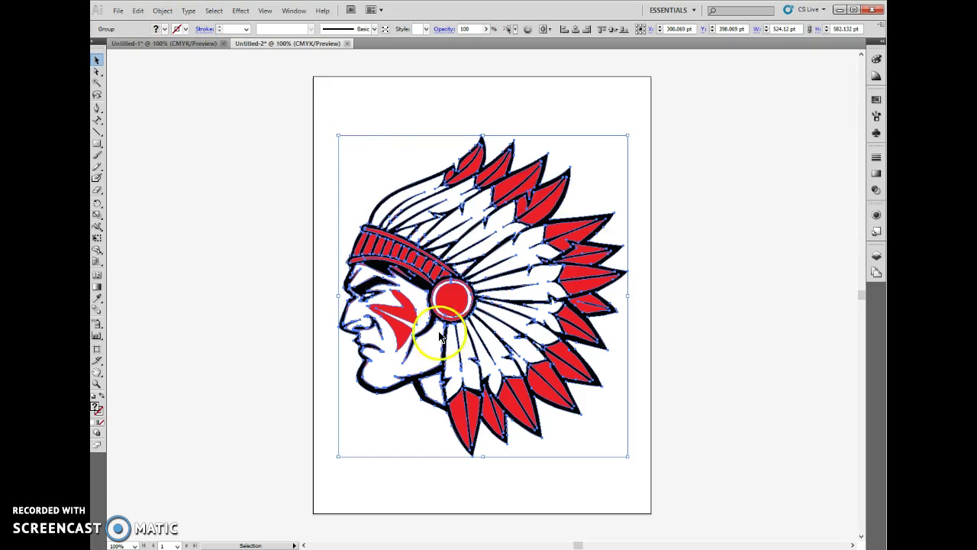
mouse_move(411, 316)
left_mouse_down()
mouse_move(342, 383)
mouse_move(402, 345)
left_mouse_up()
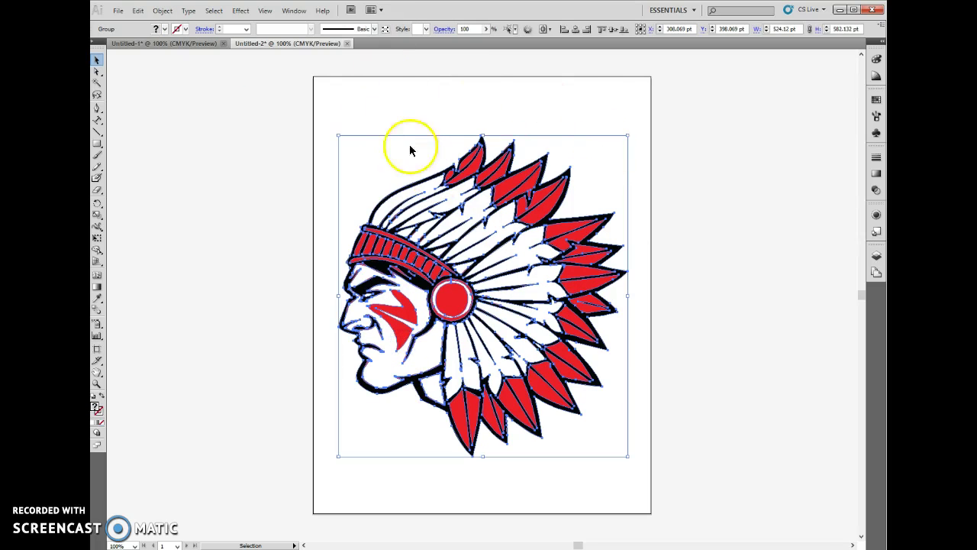
left_click(329, 72)
left_click(496, 170)
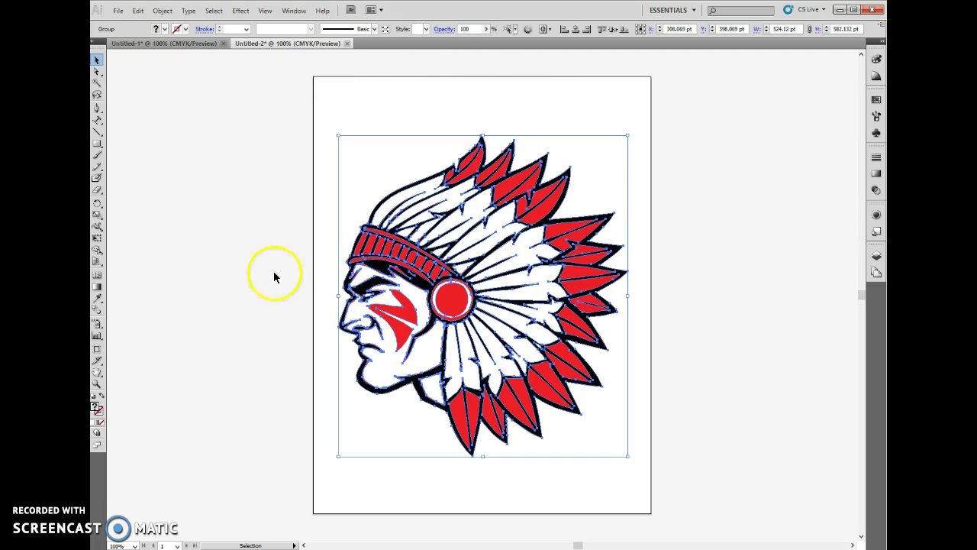
left_click(100, 297)
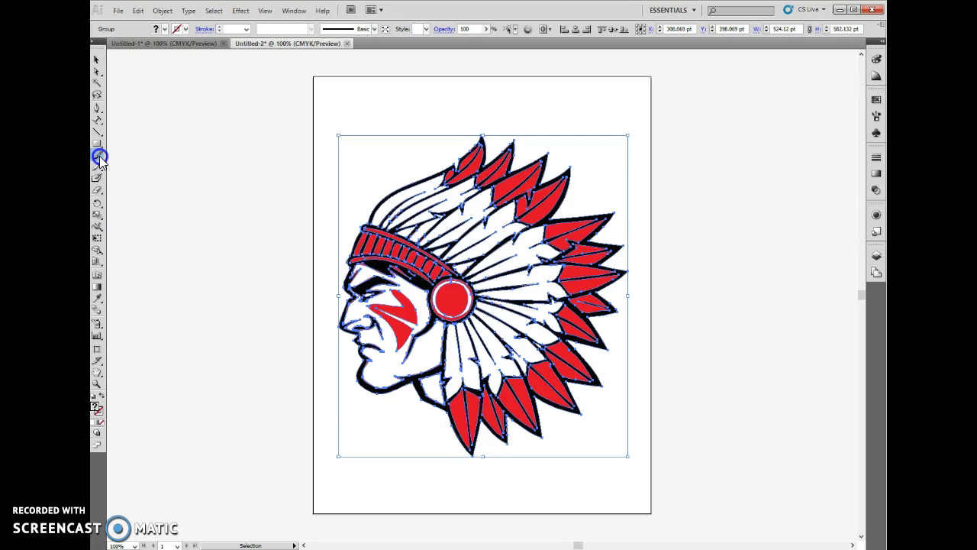
Choose the Live Paint Bucket and set the fill to the red swatch
left_click(99, 156)
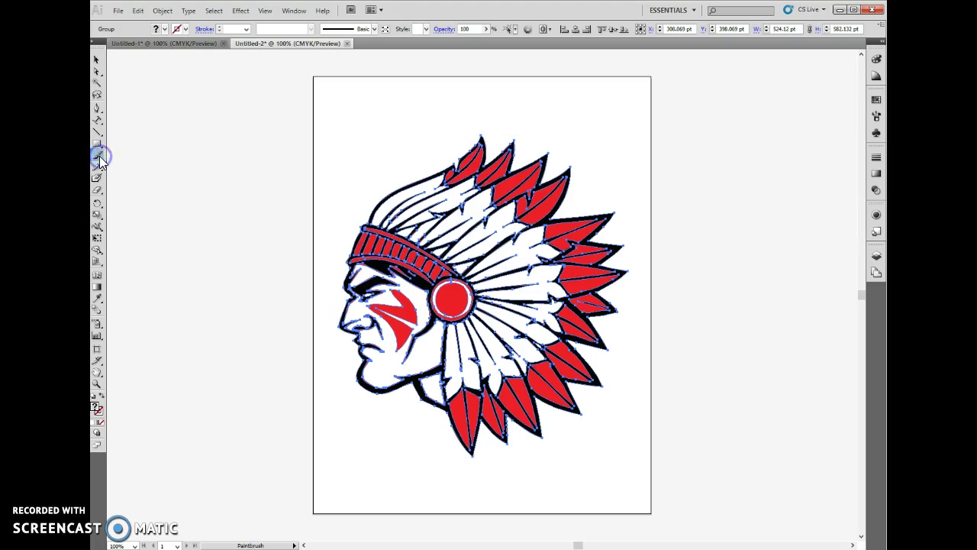
left_click(101, 300)
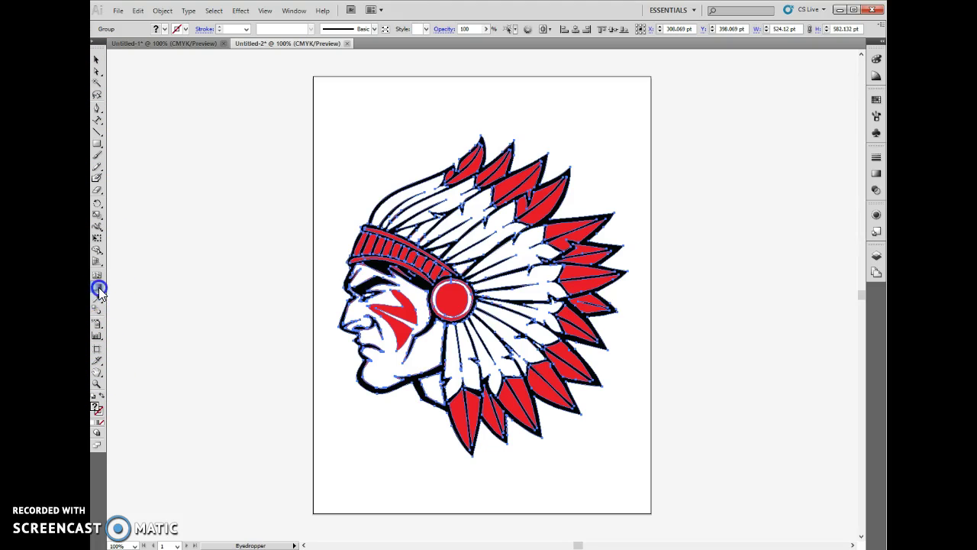
left_click(99, 258)
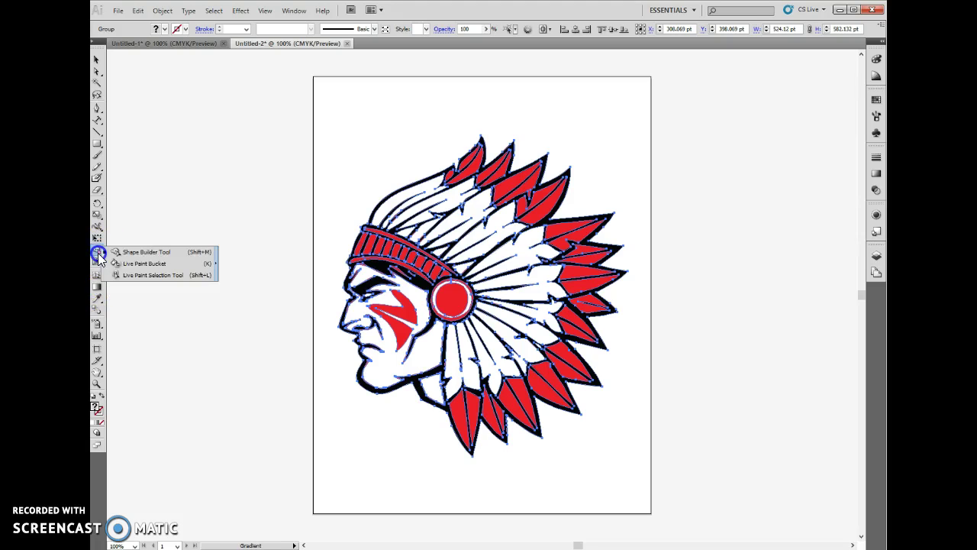
left_click(145, 264)
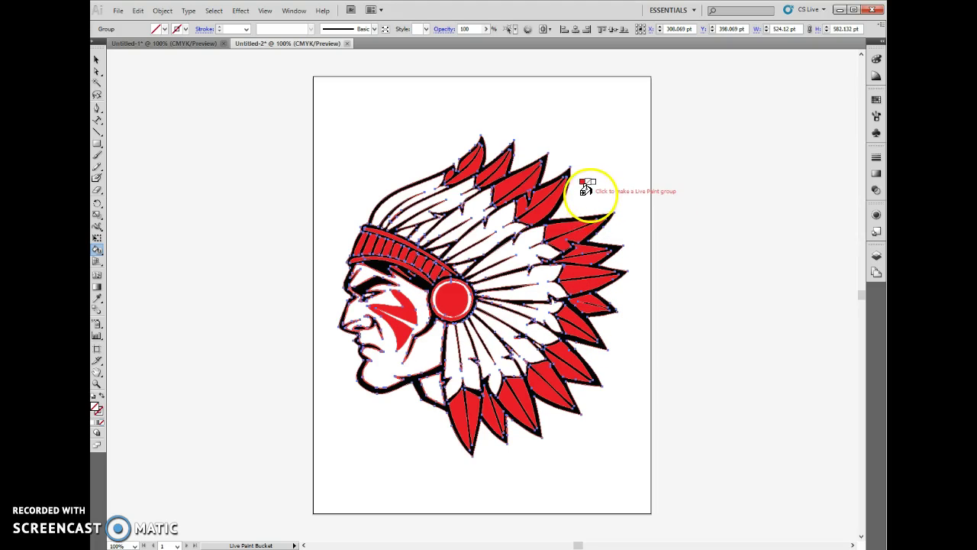
left_click(875, 60)
left_click(875, 76)
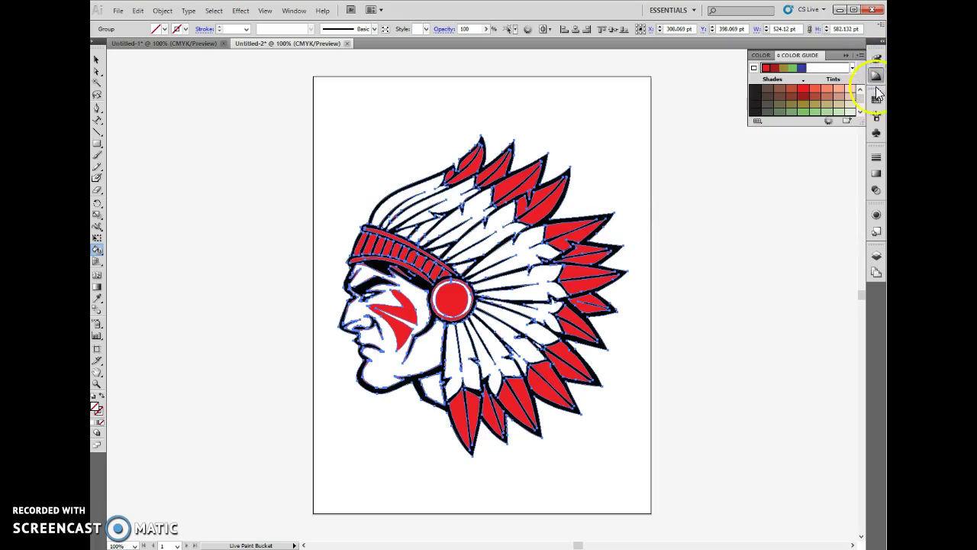
left_click(876, 98)
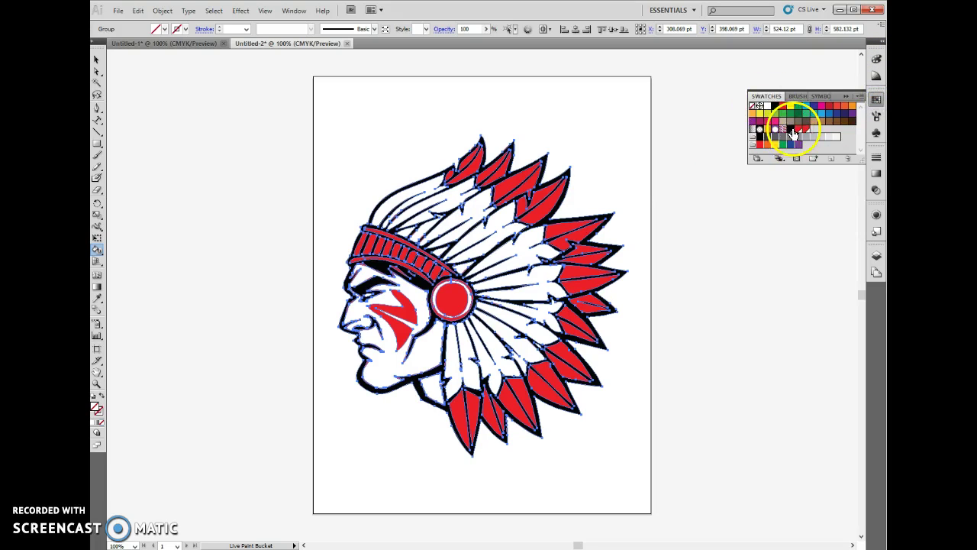
left_click(798, 132)
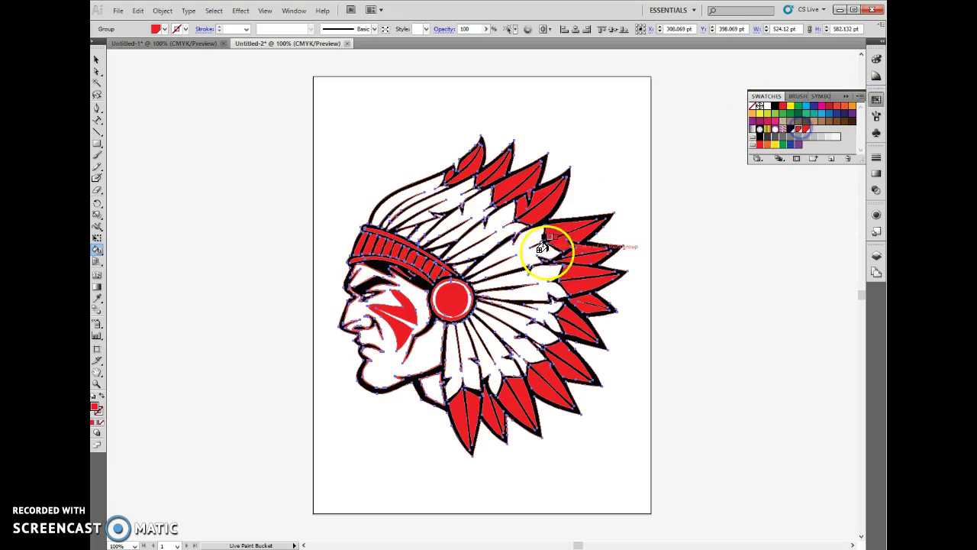
Paint several regions of the chief head artwork red with live paint
left_click(506, 233)
left_click(364, 269)
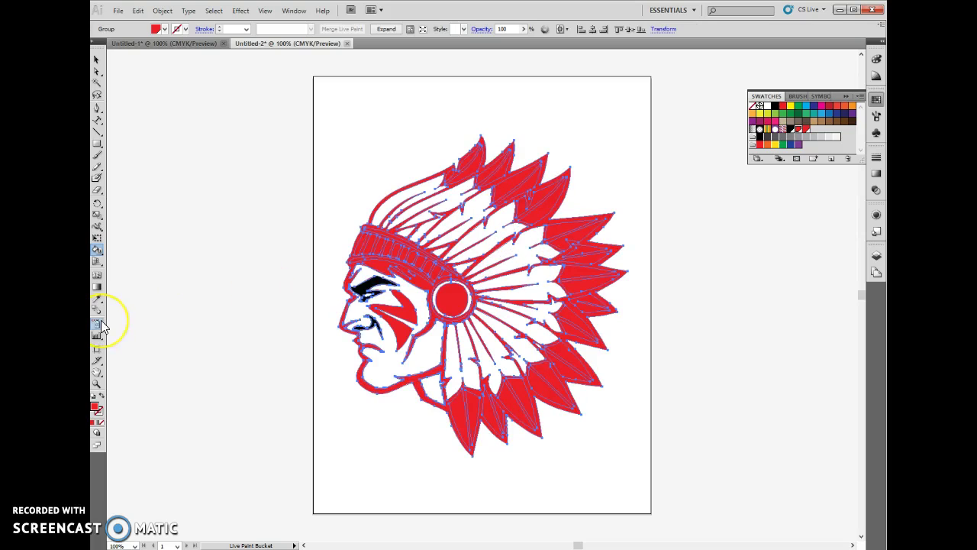
left_click(360, 273)
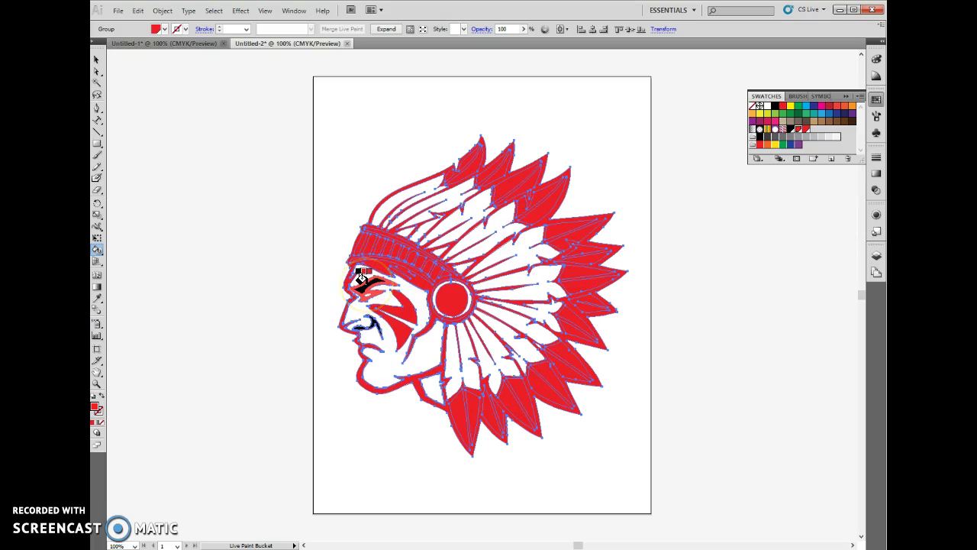
left_click(361, 289)
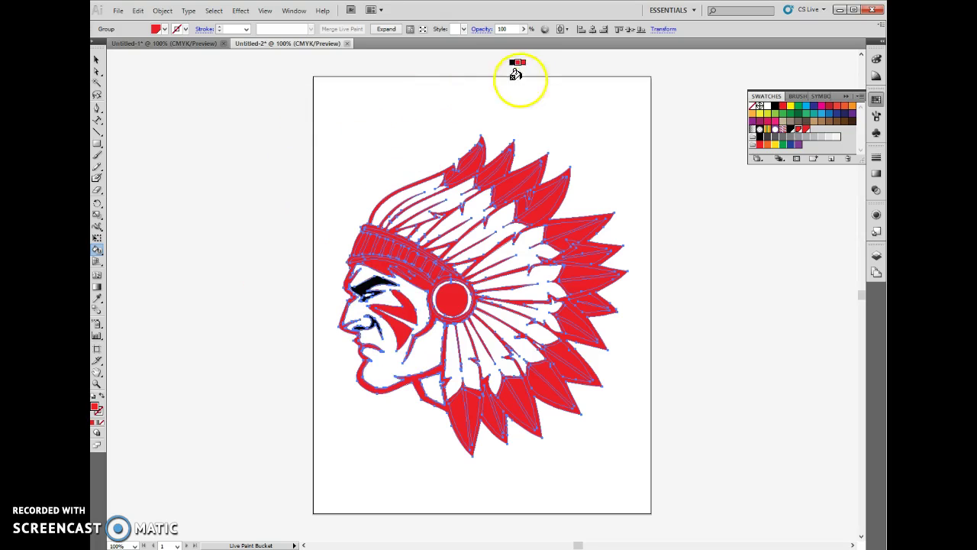
Select the whole chief head artwork and delete it from the page
left_click(97, 58)
left_click(504, 174)
left_click(576, 202)
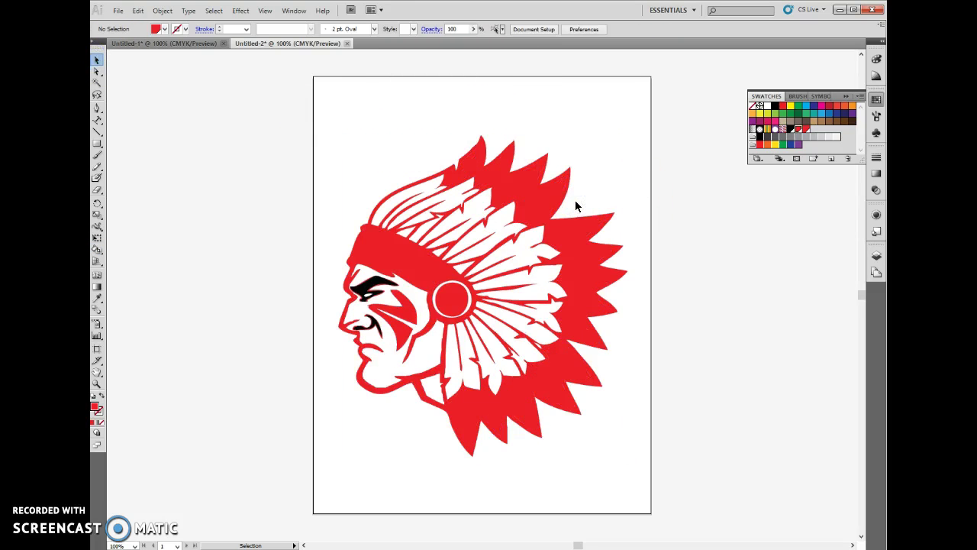
left_click(558, 248)
key("Delete")
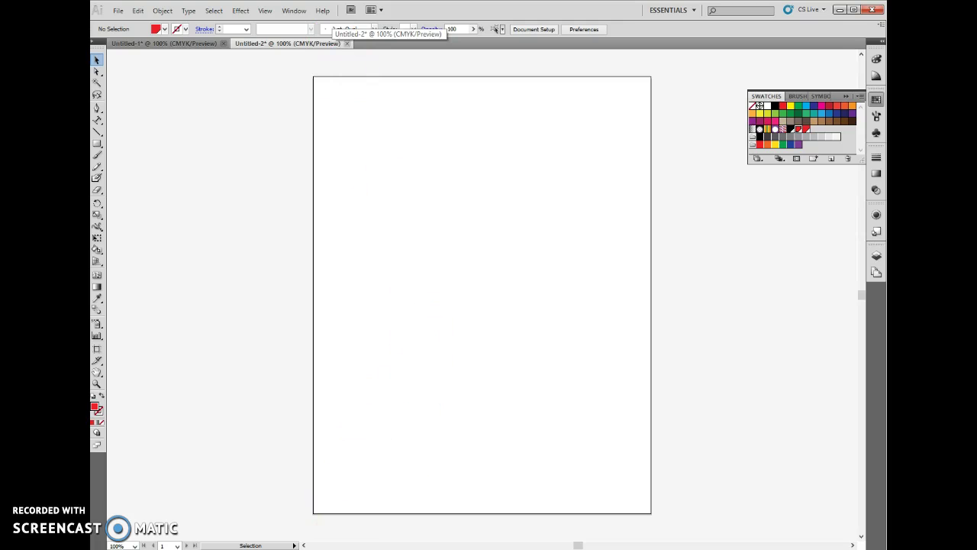
Bring up Vecteezy's Indian Headdress Vector Set page and start its free download
mouse_move(300, 549)
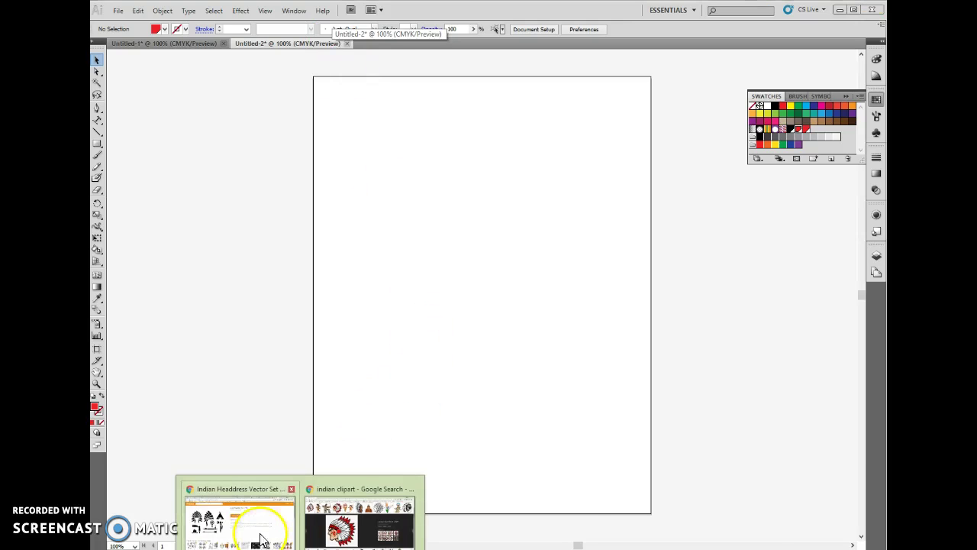
left_click(238, 519)
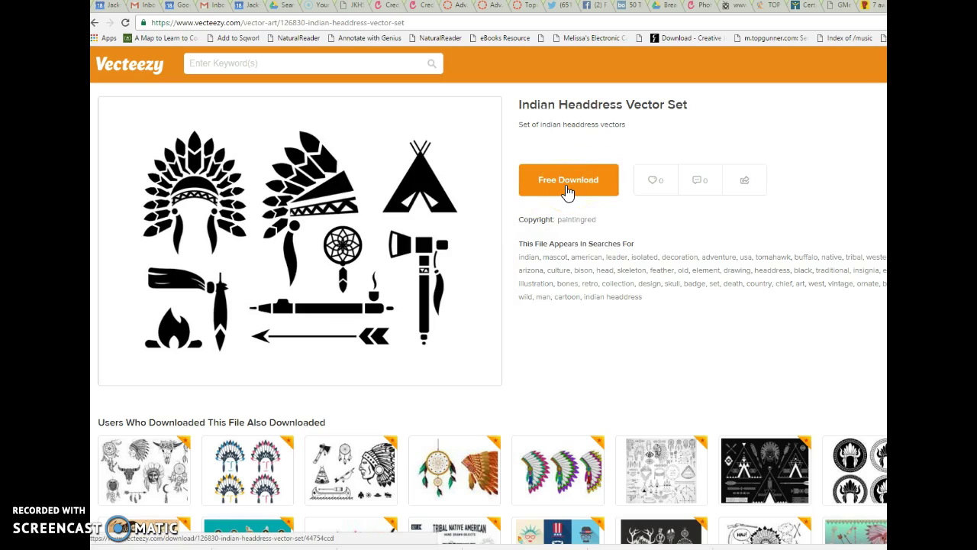
left_click(444, 547)
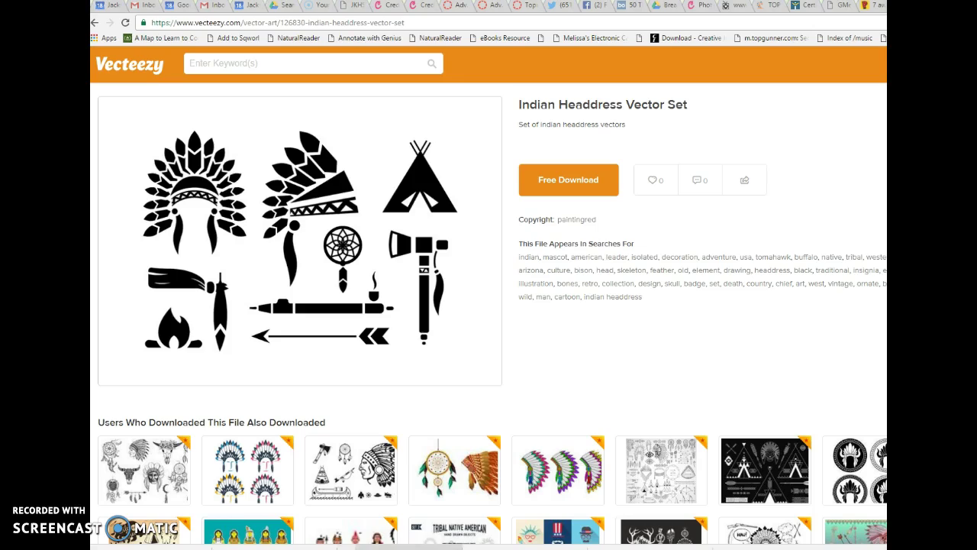
Open the Indian Headdress folder in the zip and open Indian Headdress - Vector-01.eps
left_click(393, 132)
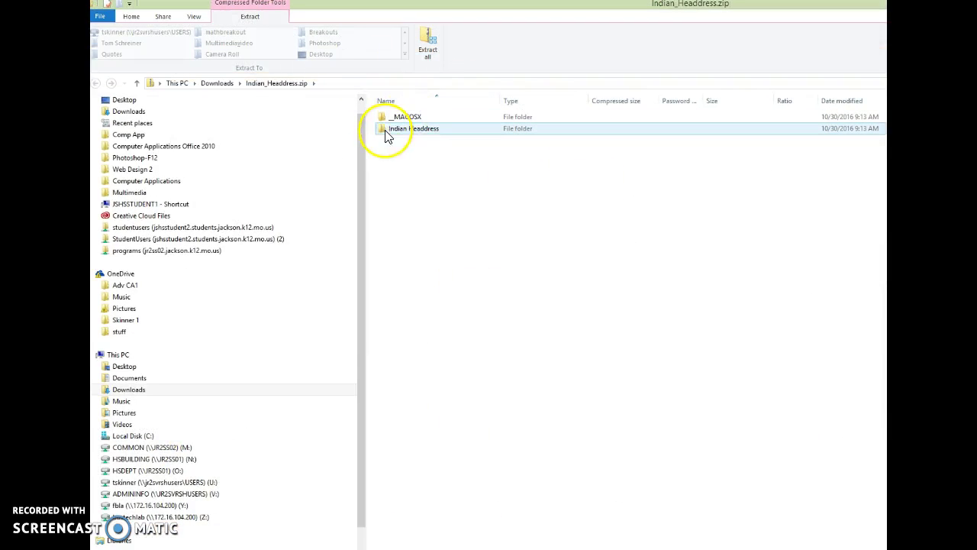
double_click(395, 134)
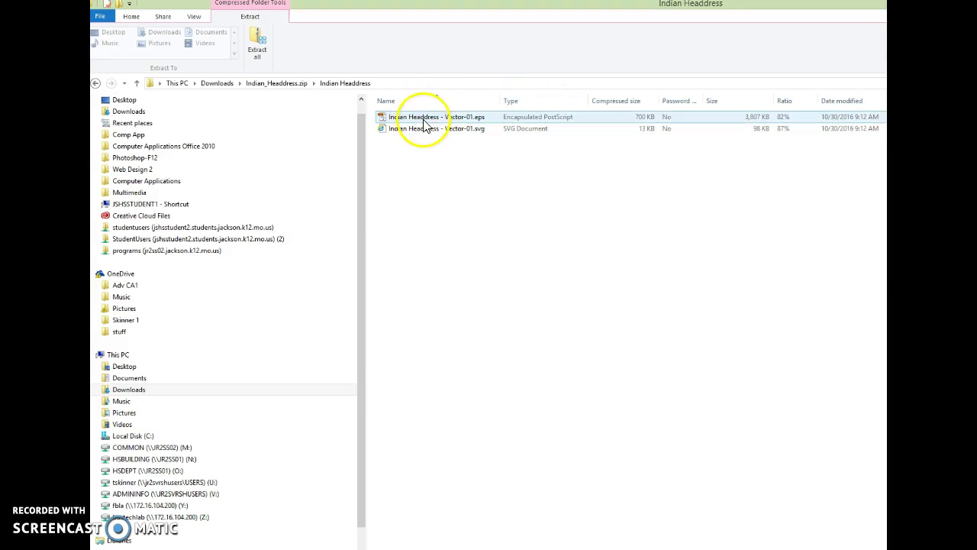
left_click(458, 117)
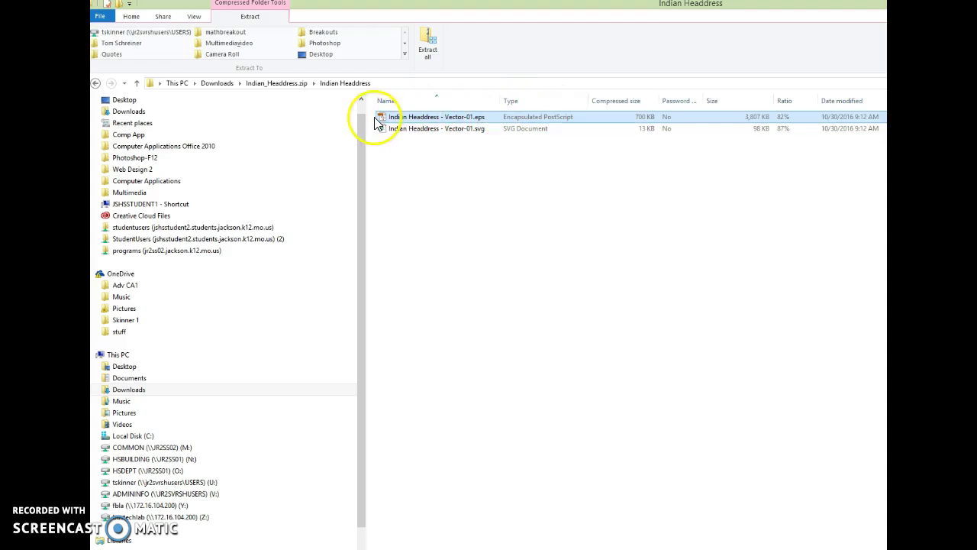
right_click(479, 123)
left_click(383, 120)
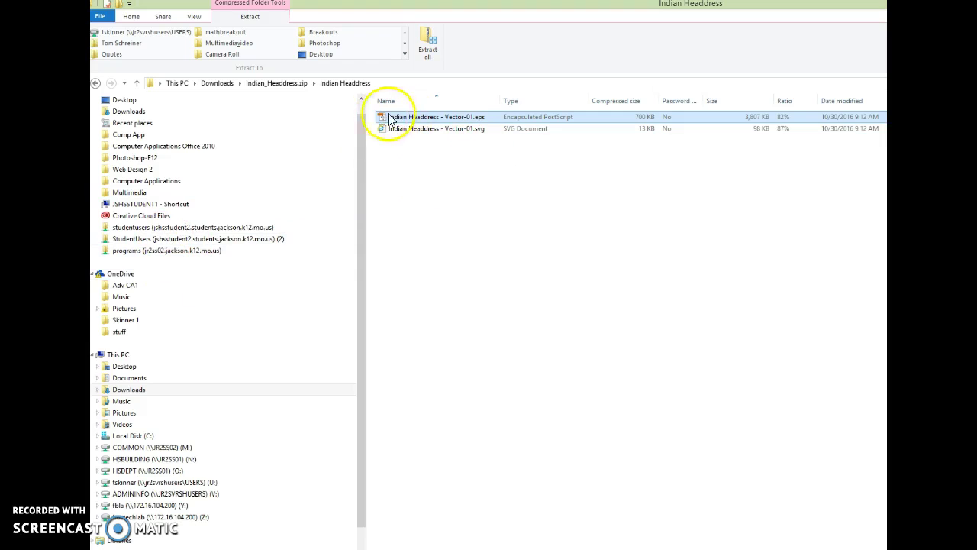
double_click(385, 120)
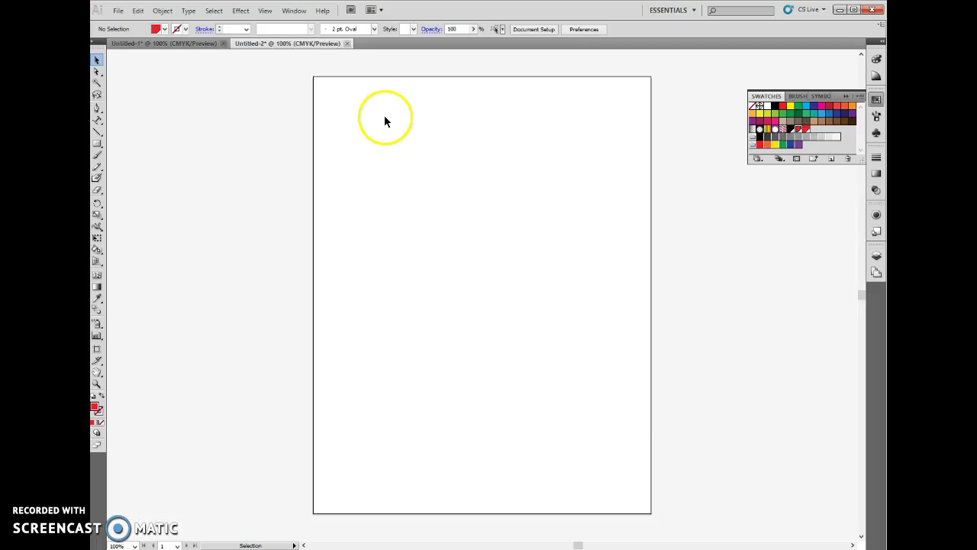
Ungroup the clip-art sheet and nudge the teepee and left headdress apart
scroll(588, 276, "up", 2)
scroll(587, 276, "up", 1)
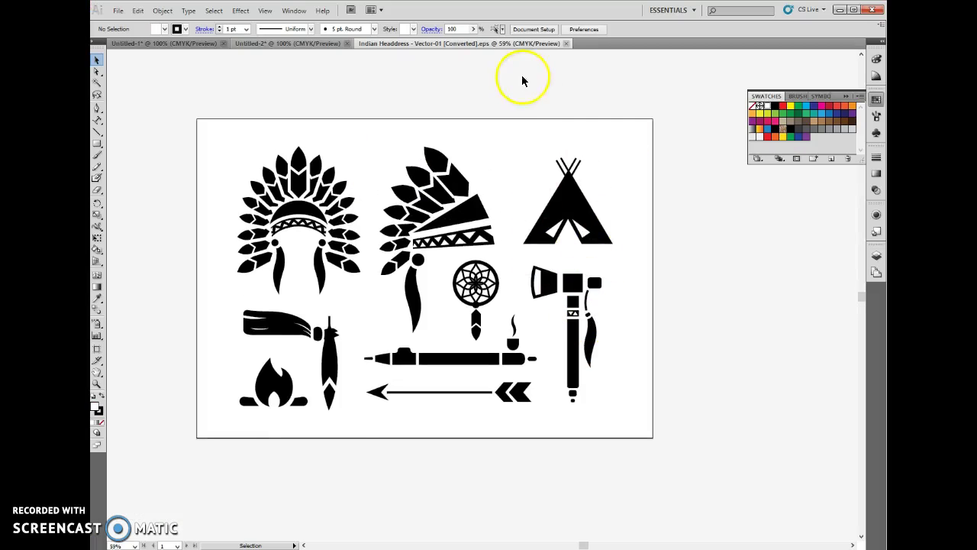
left_click(578, 213)
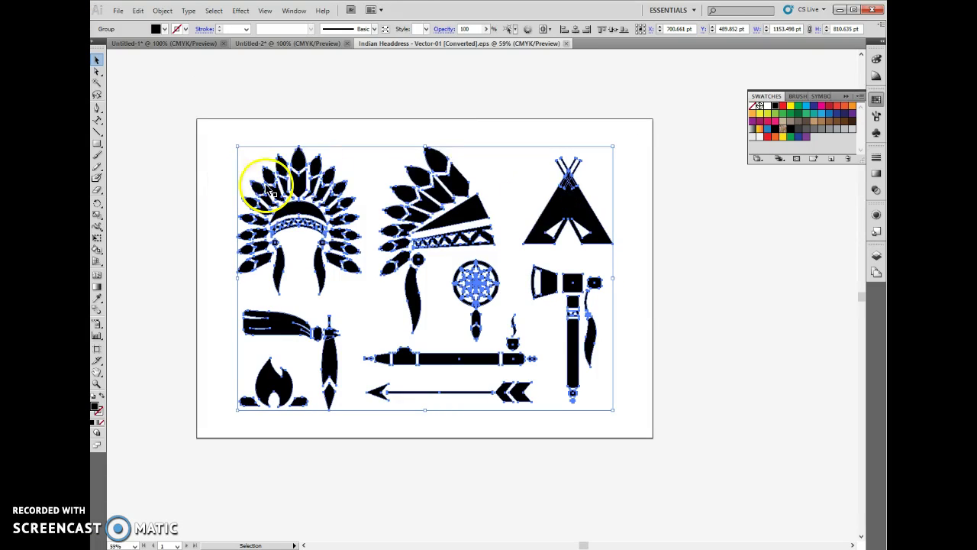
right_click(568, 213)
left_click(660, 272)
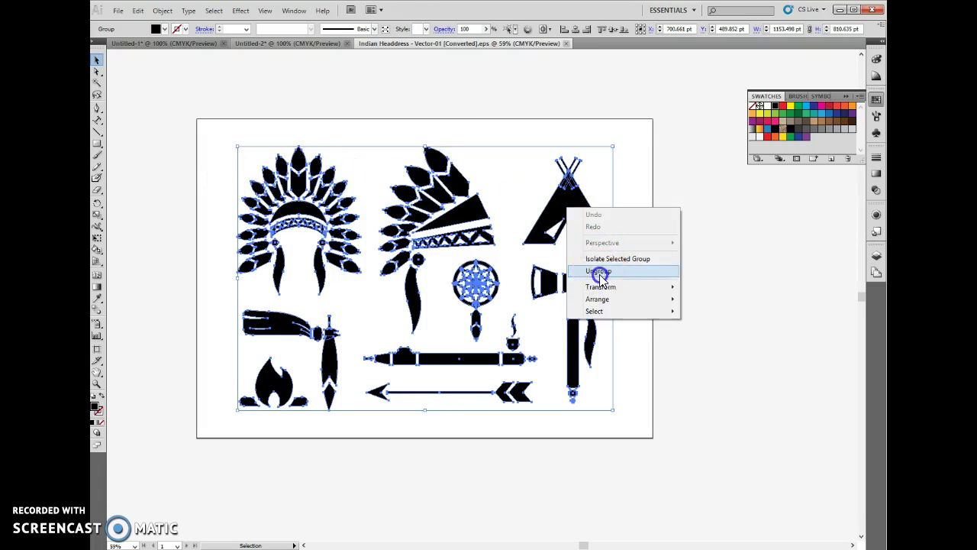
left_click(722, 255)
left_click(574, 201)
mouse_move(573, 211)
left_mouse_down()
mouse_move(607, 177)
mouse_move(584, 218)
mouse_move(578, 205)
left_mouse_up()
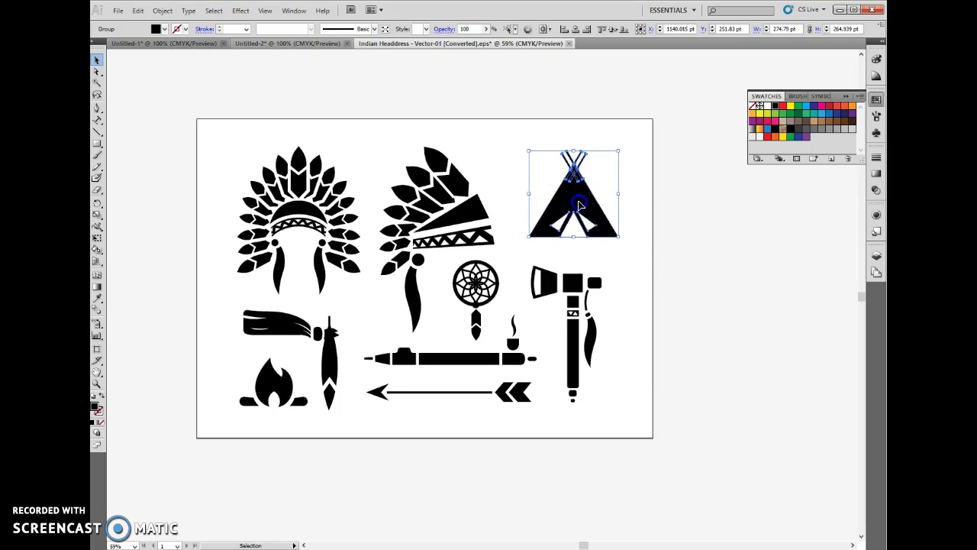
left_click_drag(309, 213, 305, 202)
left_click(400, 144)
Delete the white background rectangle and reposition the left headdress
left_click(161, 104)
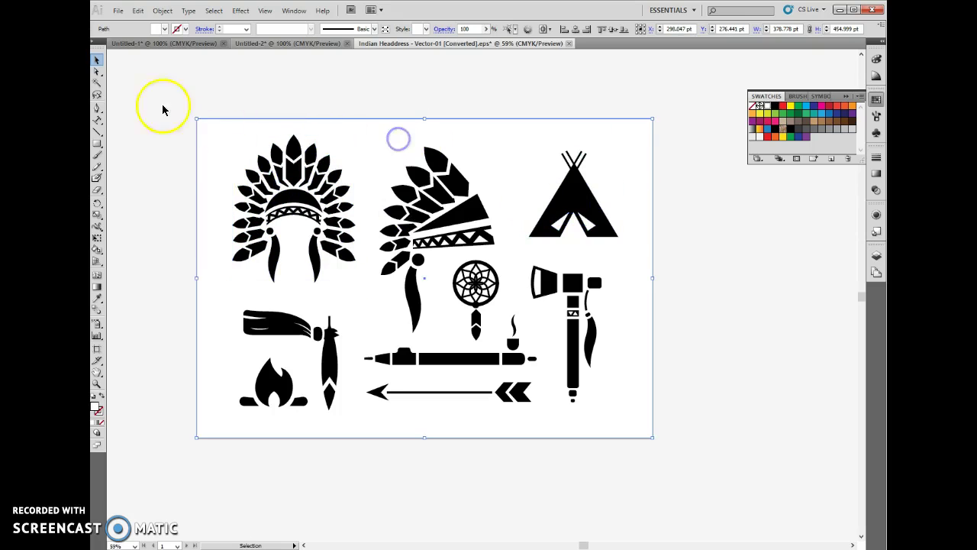
left_click(97, 71)
left_click(277, 147)
left_click(287, 150)
left_click(263, 165)
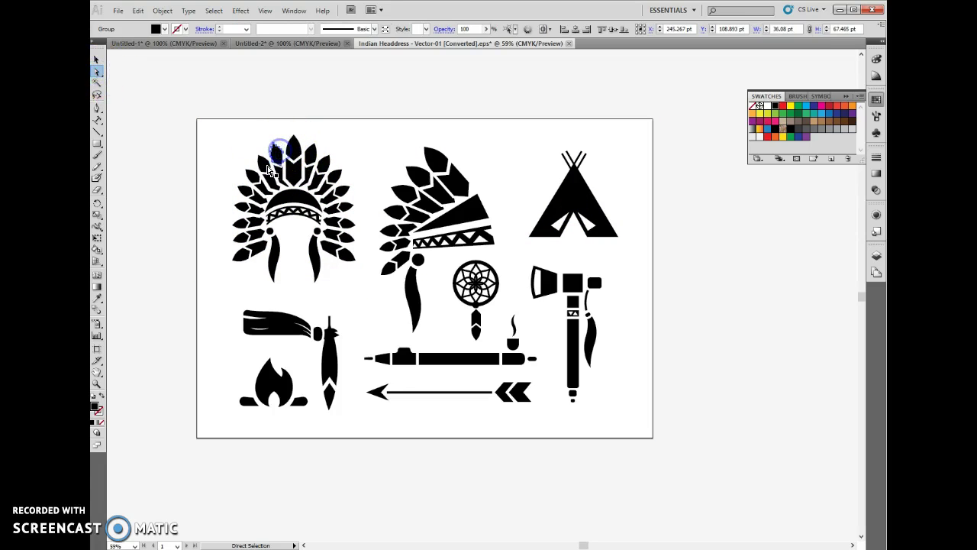
left_click(343, 146)
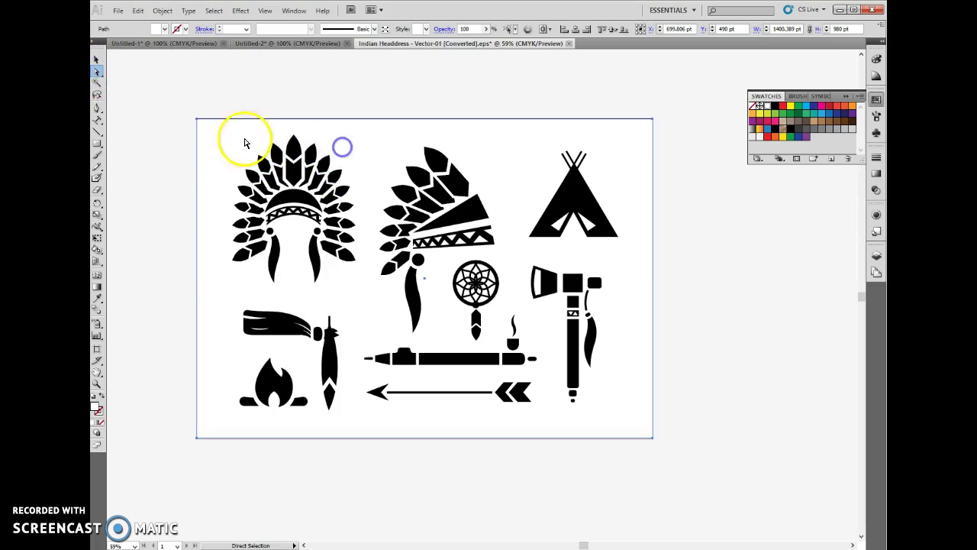
left_click(96, 58)
left_click_drag(234, 188, 273, 188)
left_click(633, 140)
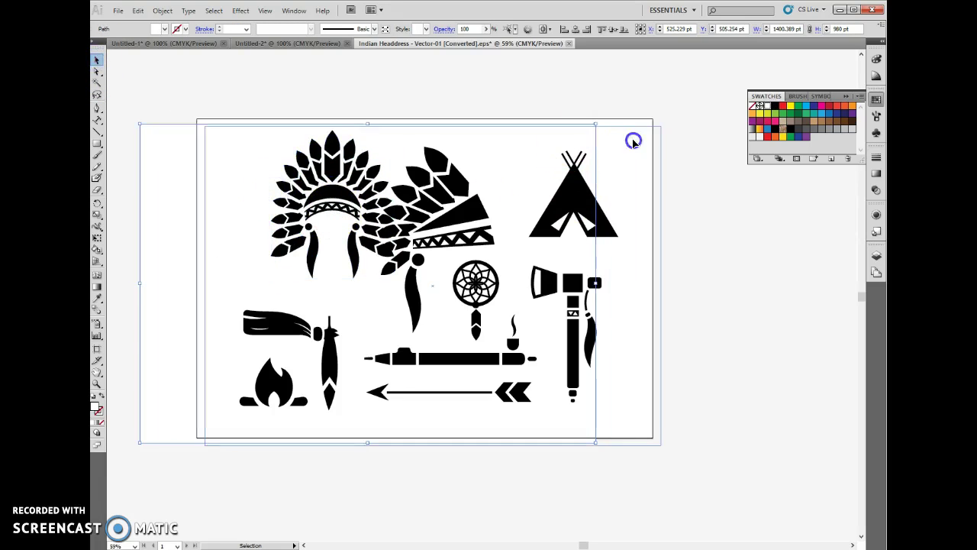
key("Delete")
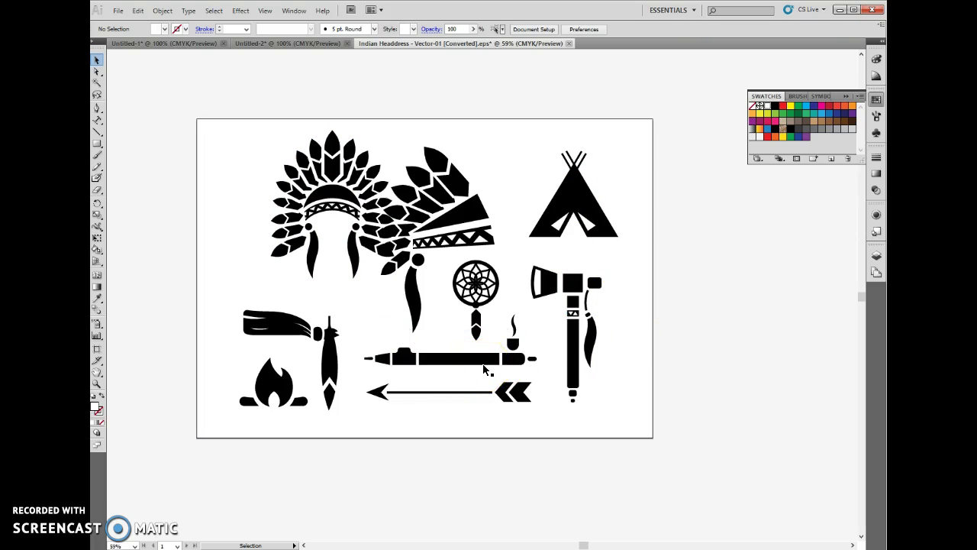
left_click_drag(340, 201, 299, 196)
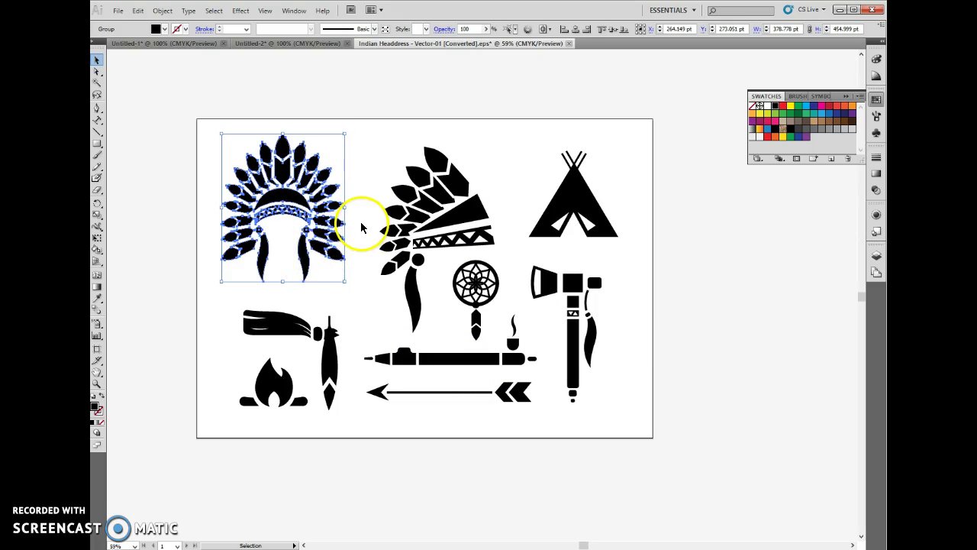
left_click(720, 316)
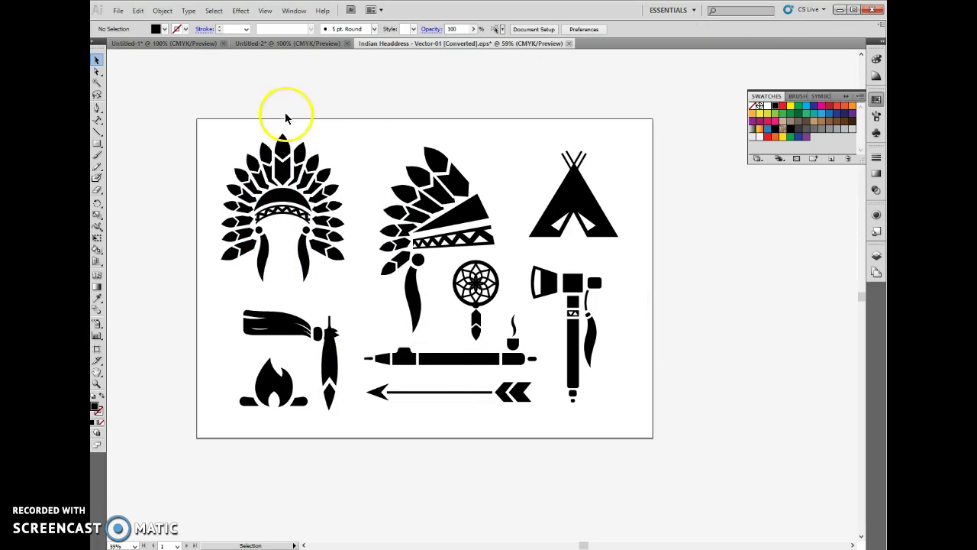
Copy the left feathered headdress group with Edit > Copy and switch to Untitled-2
left_click(304, 161)
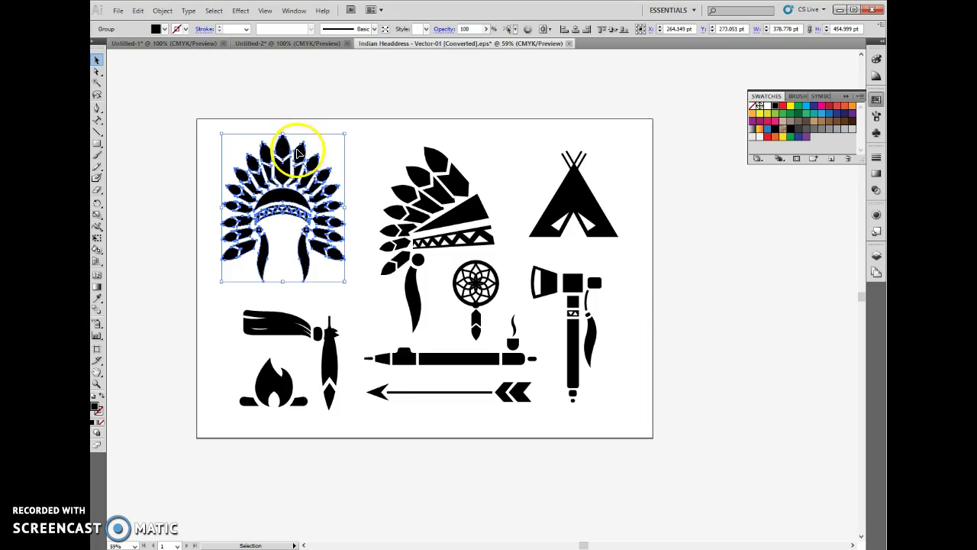
right_click(282, 146)
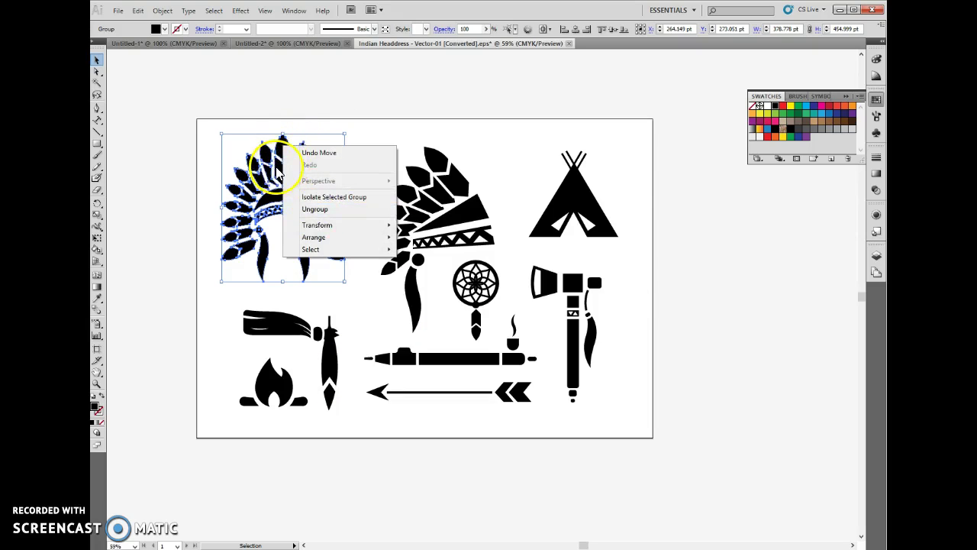
left_click(278, 174)
left_click(139, 10)
left_click(161, 63)
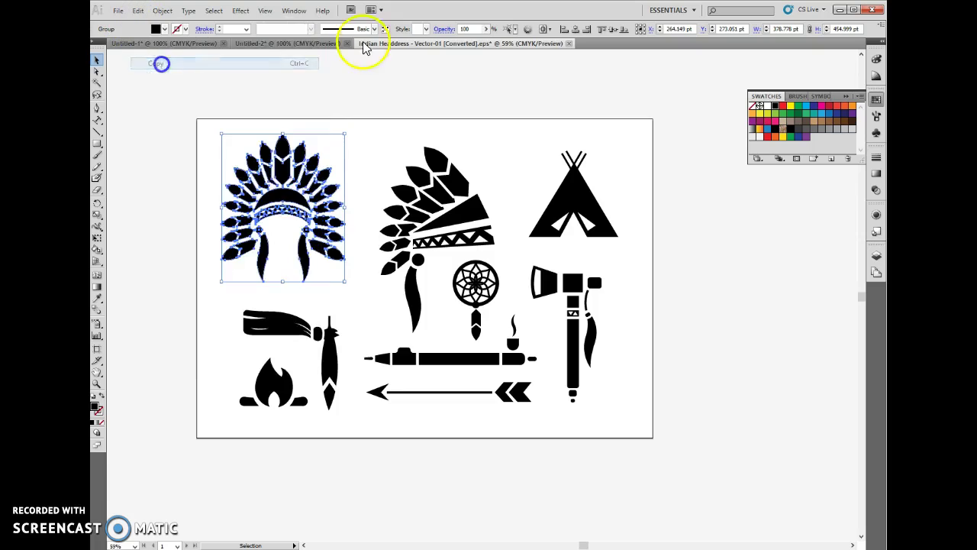
left_click(301, 42)
right_click(430, 124)
Paste the headdress onto the blank Untitled-2 page with Edit > Paste in Front
left_click(390, 151)
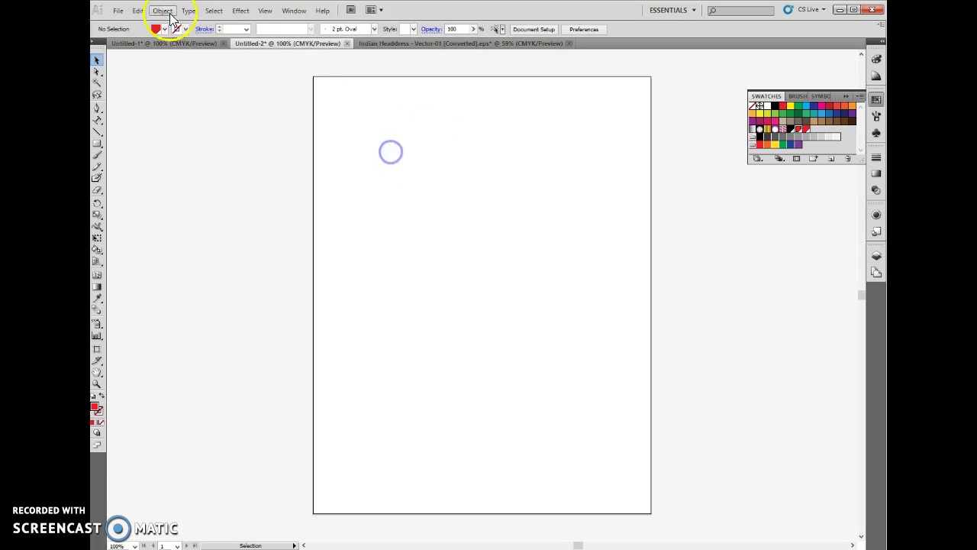
left_click(138, 10)
left_click(185, 87)
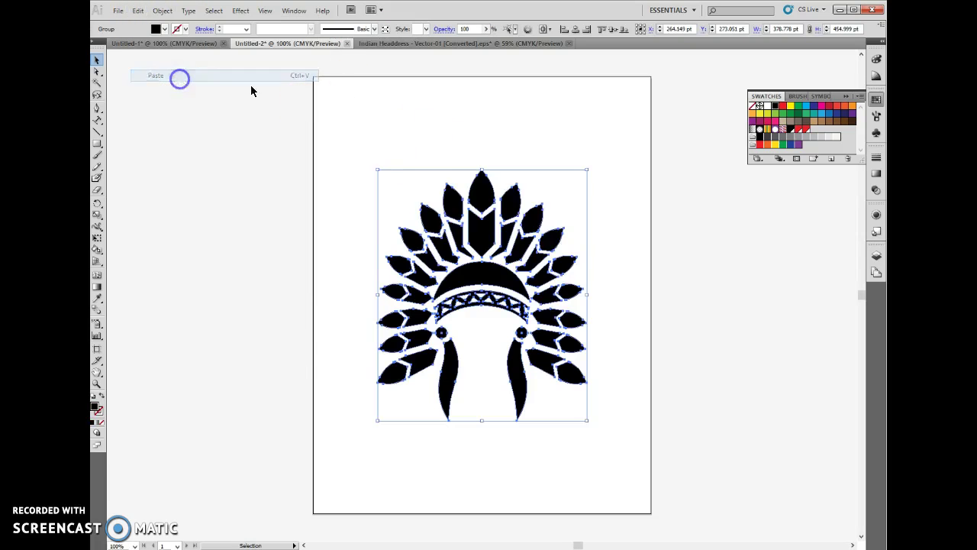
left_click(630, 216)
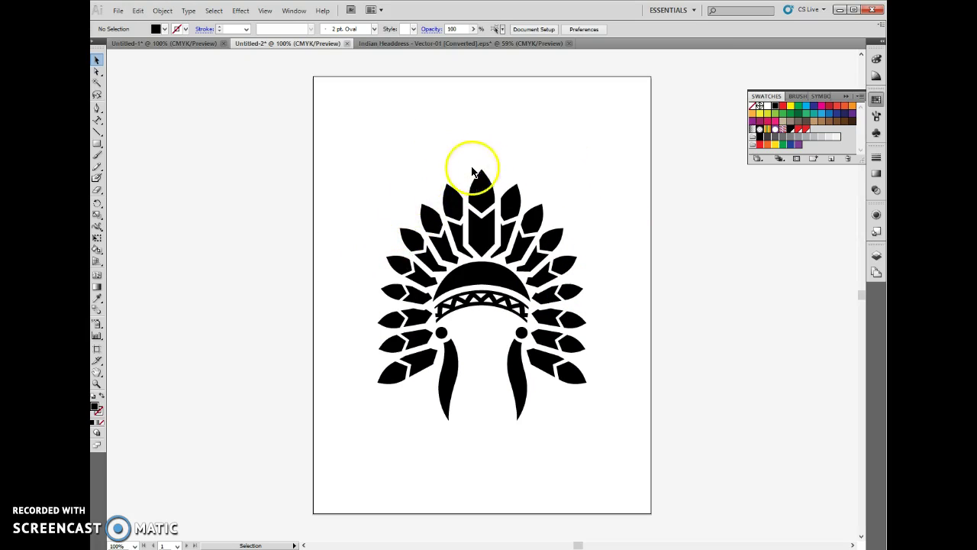
Draw a curved arch path over the headdress top and select it
key("r")
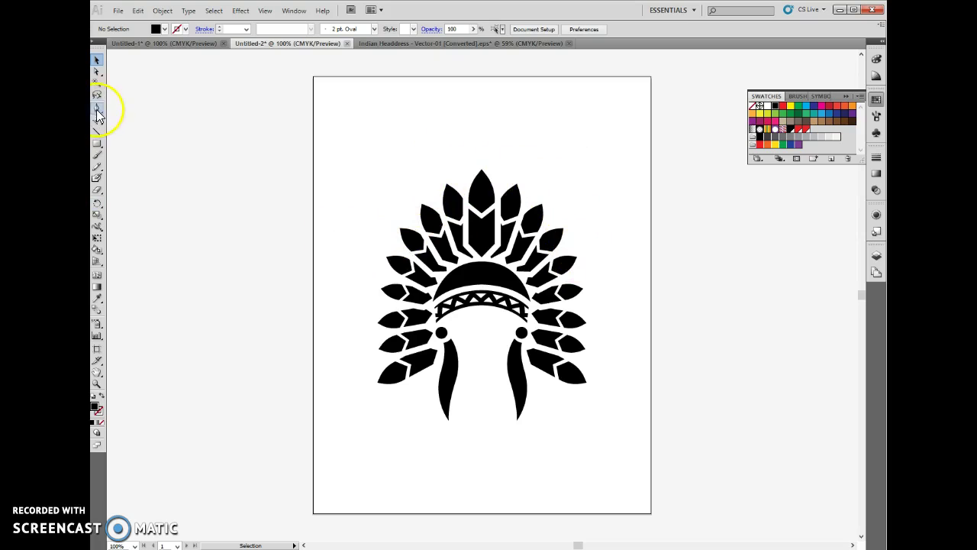
left_click(393, 228)
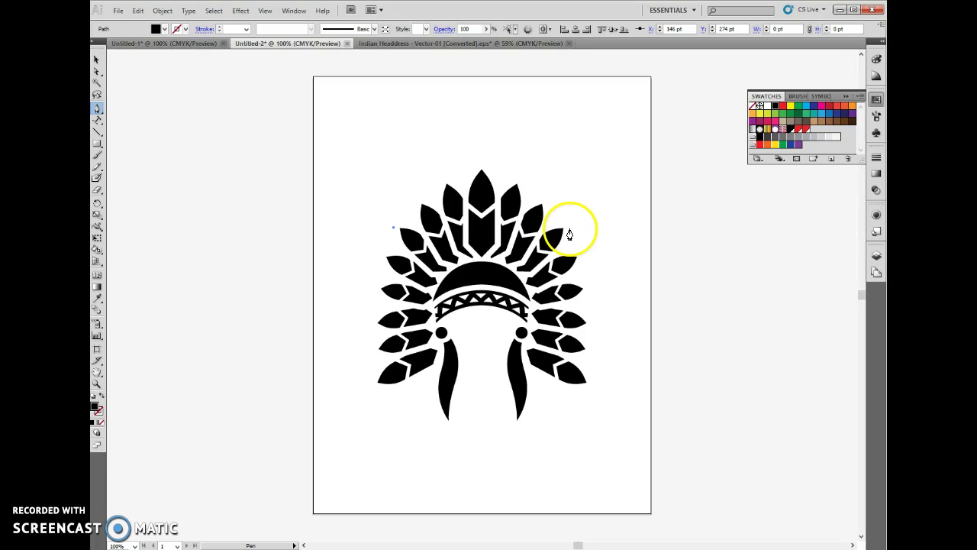
left_click_drag(571, 228, 652, 352)
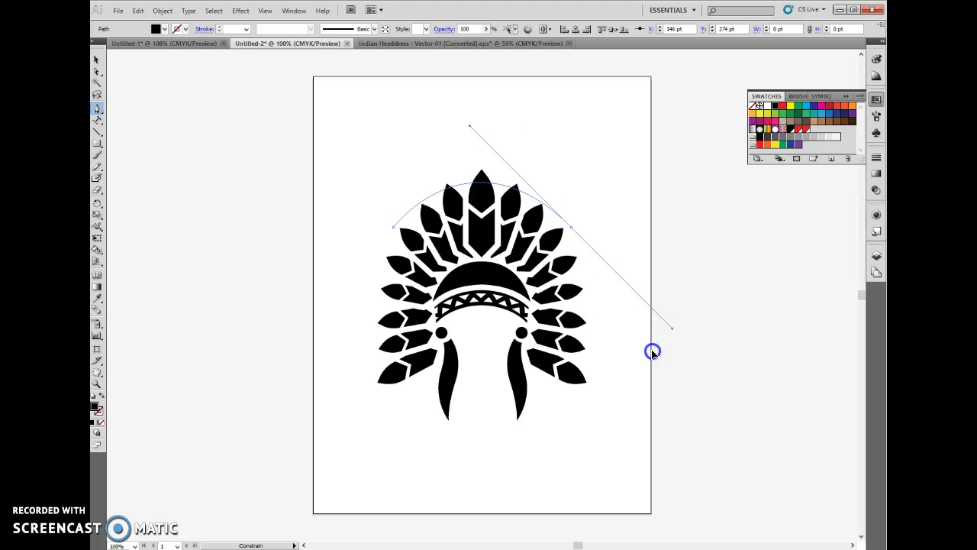
left_click_drag(639, 356, 663, 381)
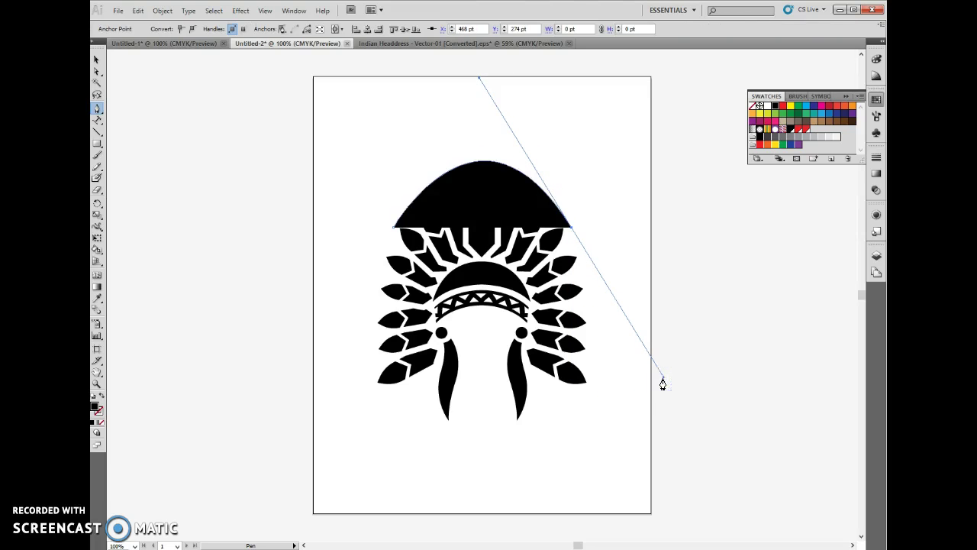
left_click(97, 59)
left_click(478, 198)
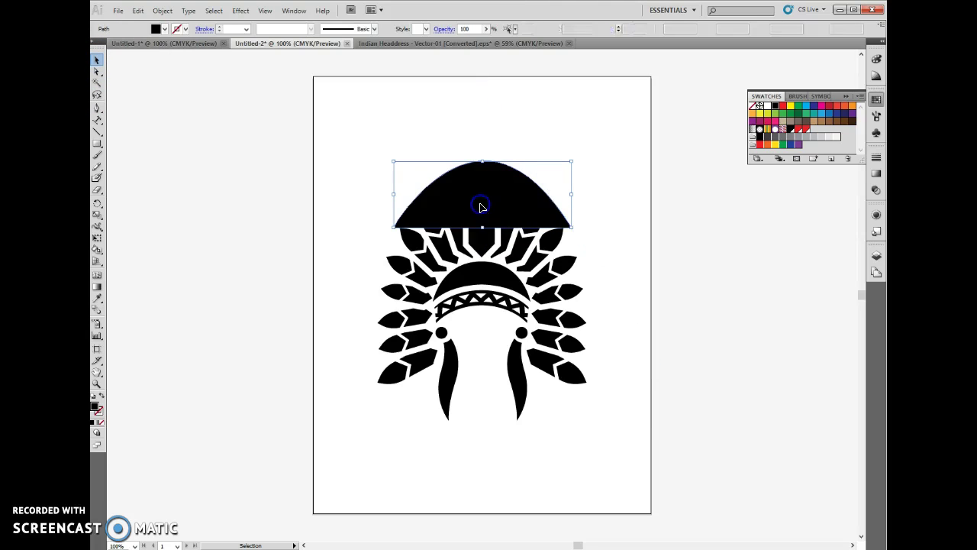
Set the arch's fill to None so only the path remains
left_click(164, 29)
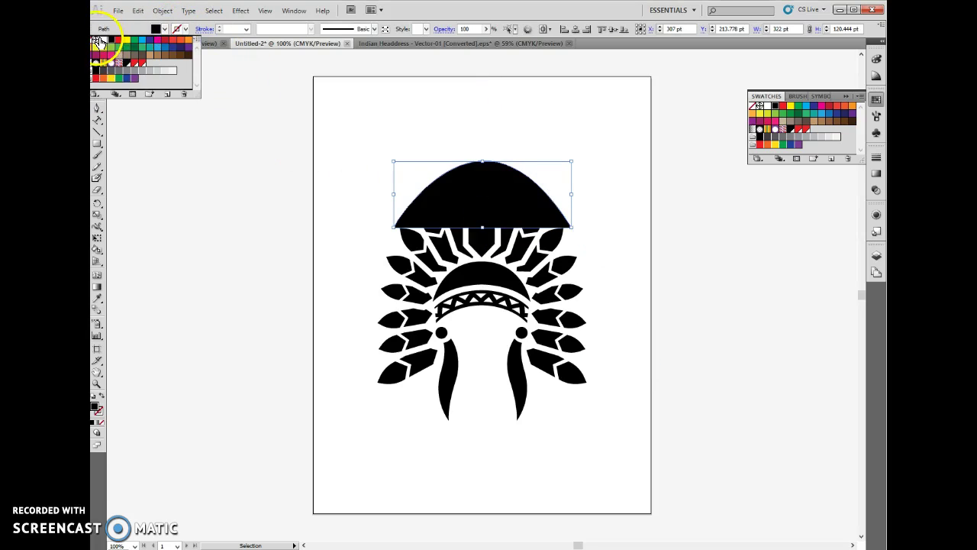
left_click(98, 41)
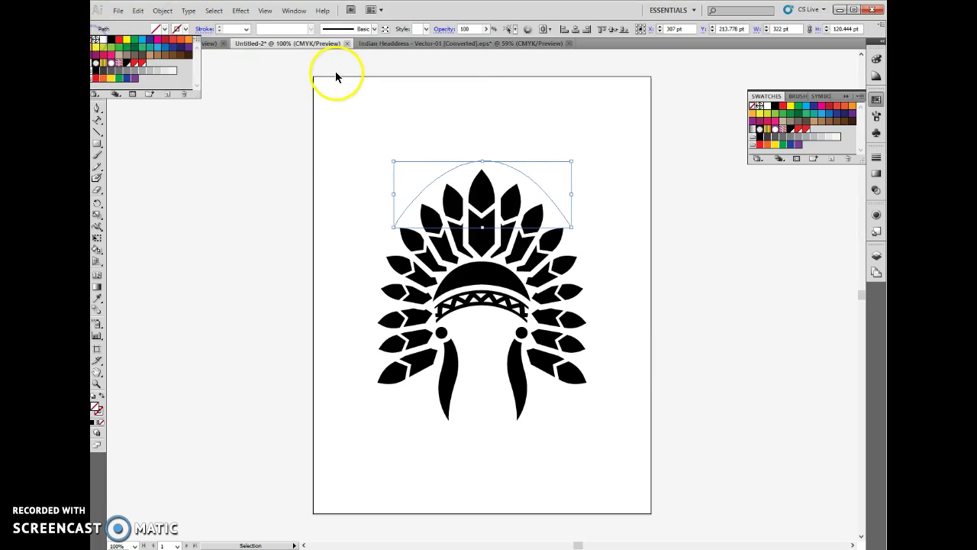
left_click(100, 118)
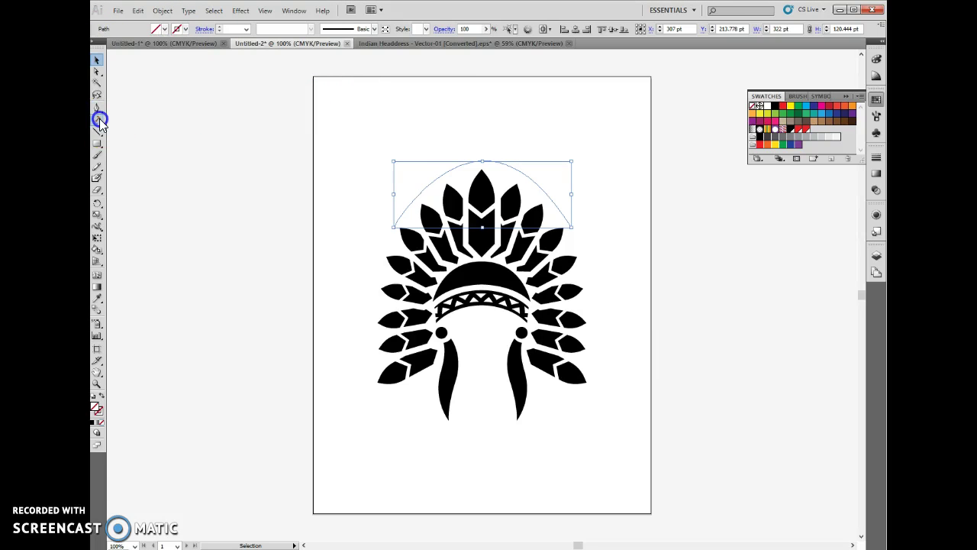
Type 'Jackson Indians' along the arch with Type on a Path and centre it
left_click(98, 118)
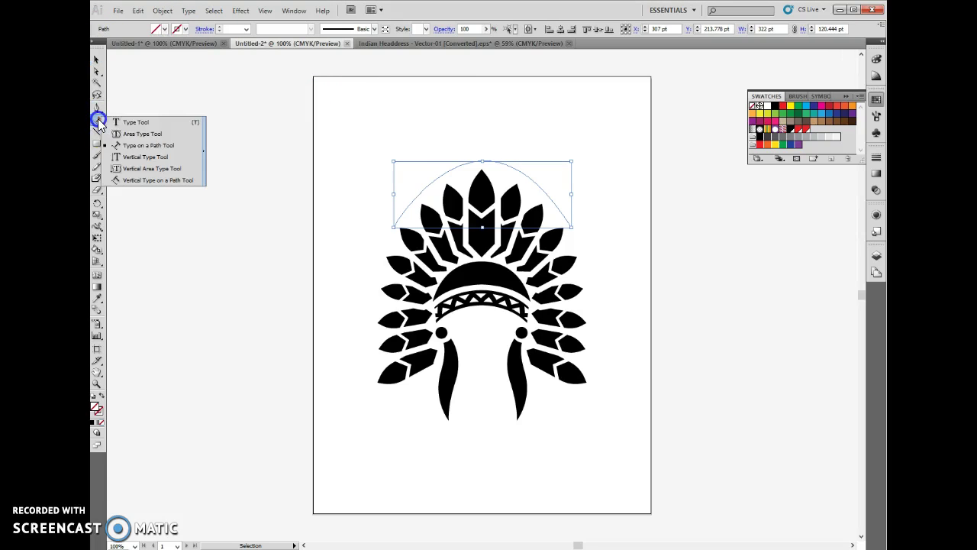
left_click_drag(98, 122, 158, 148)
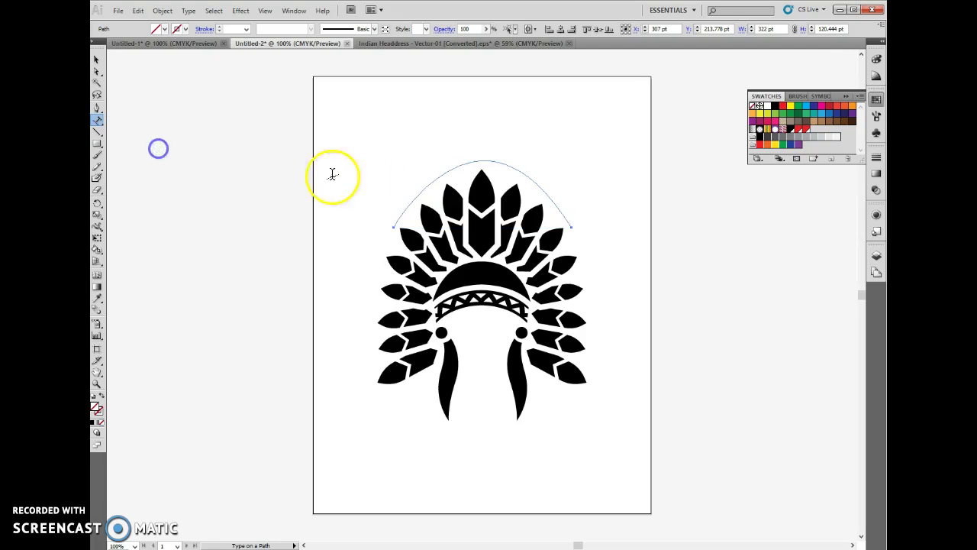
left_click(477, 158)
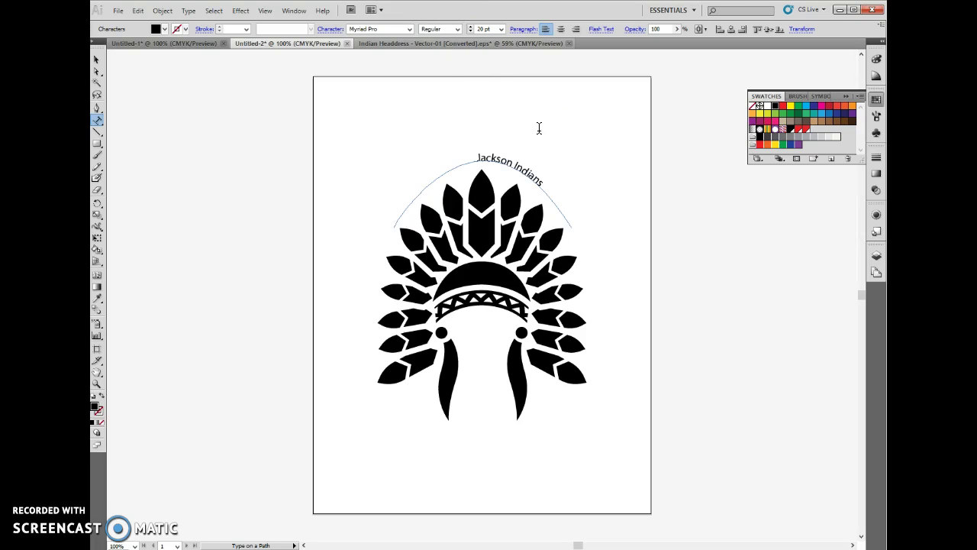
left_click(492, 159)
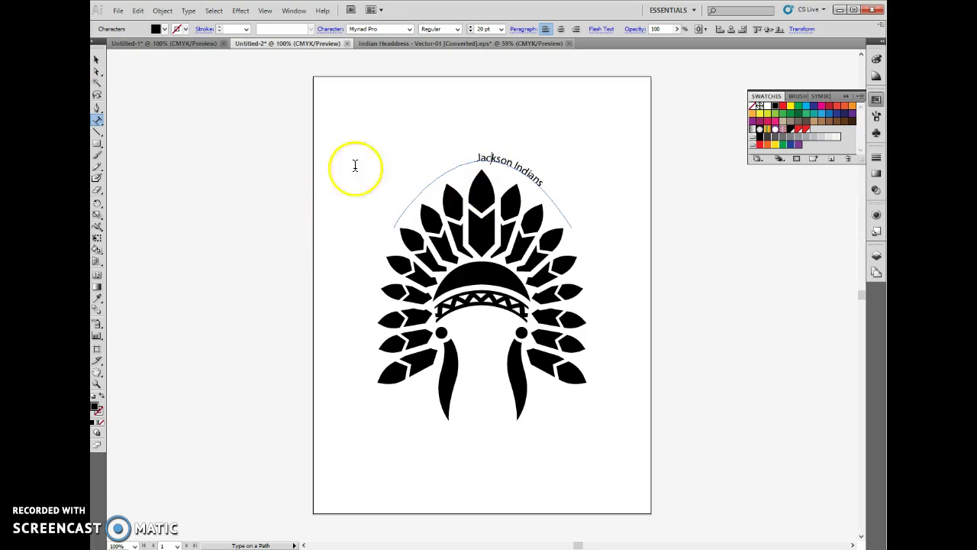
left_click(97, 76)
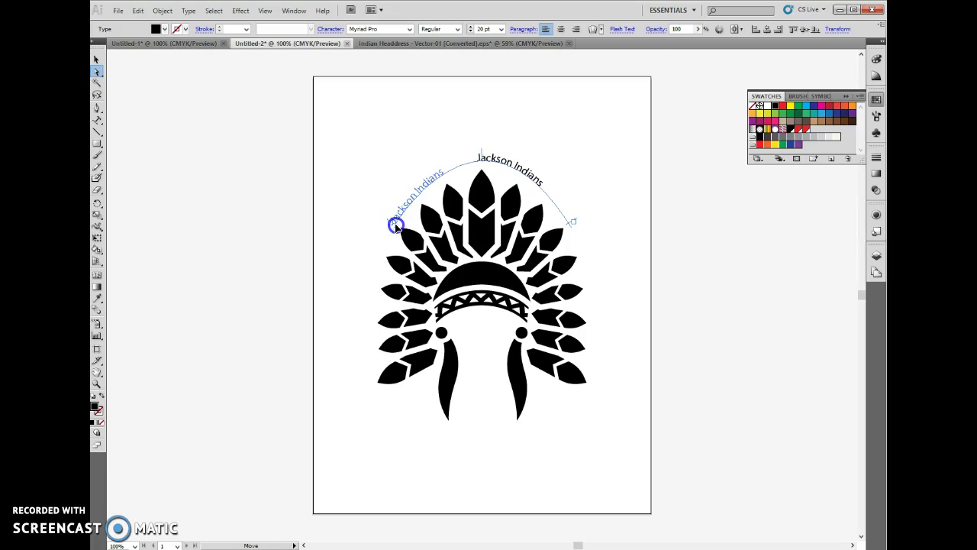
left_click_drag(396, 226, 395, 226)
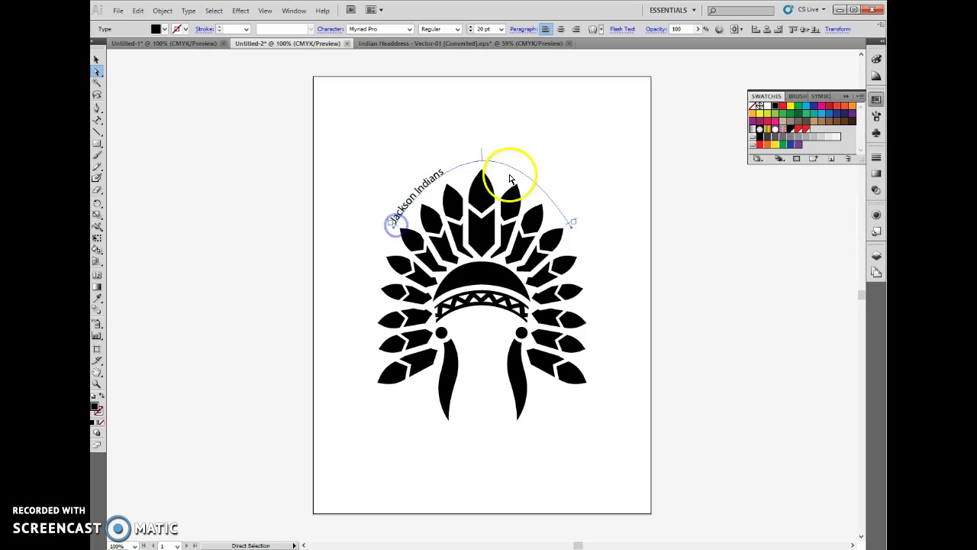
left_click(561, 30)
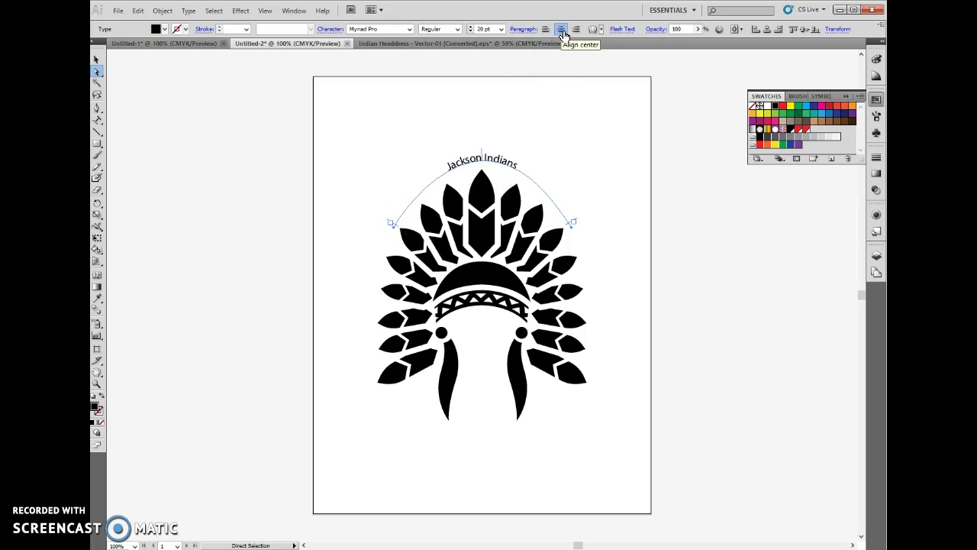
left_click(97, 122)
triple_click(473, 159)
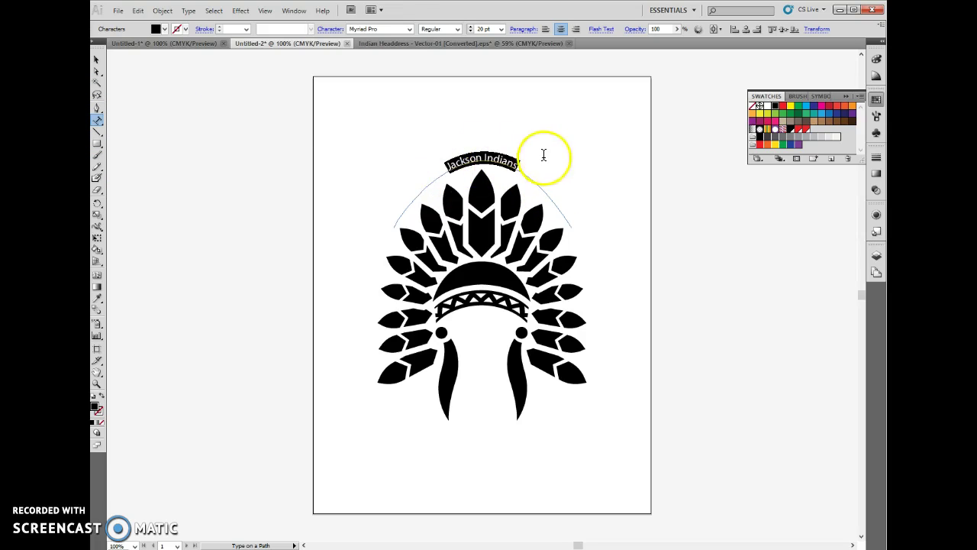
Change the arc text to American Captain and enlarge it to 67 pt
left_click(188, 11)
mouse_move(252, 22)
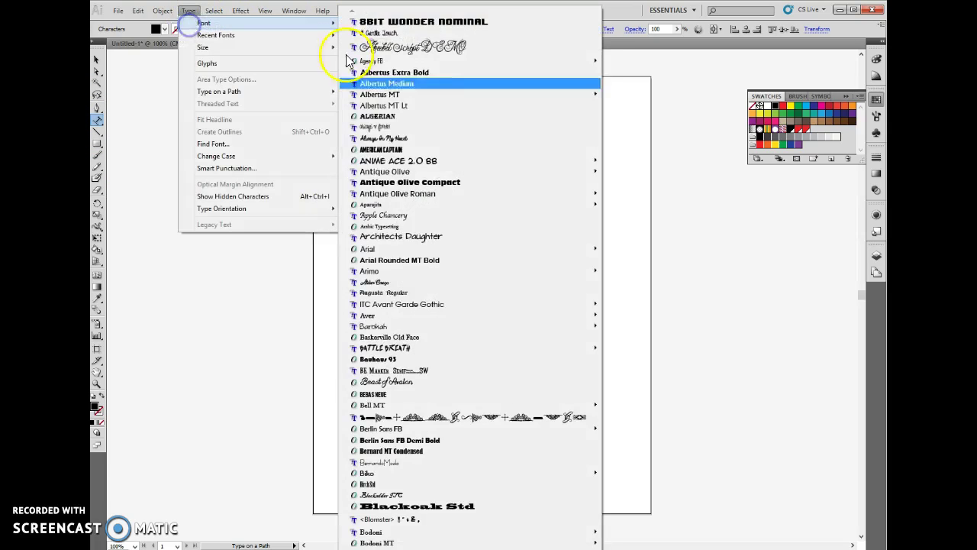
left_click(419, 150)
left_click(472, 28)
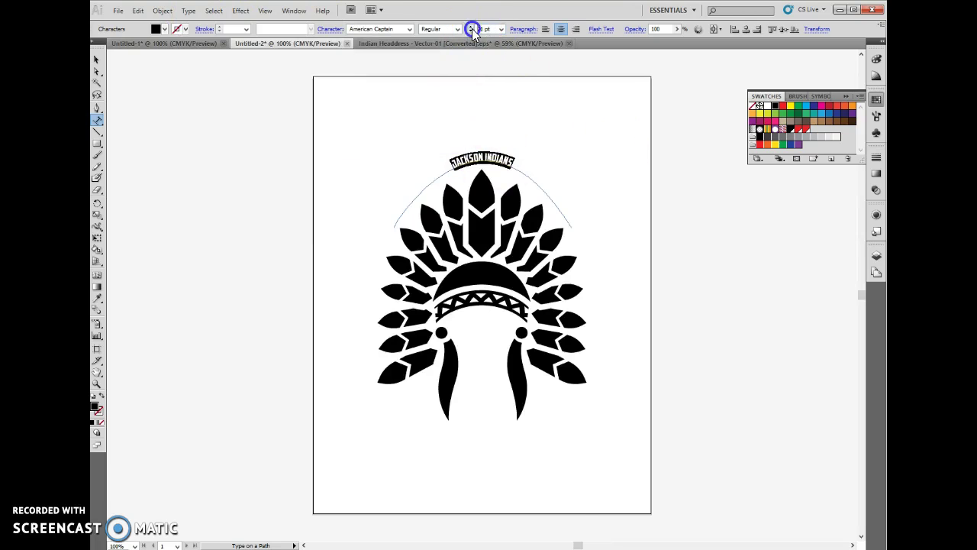
left_click(471, 28)
left_click(472, 29)
left_click(472, 28)
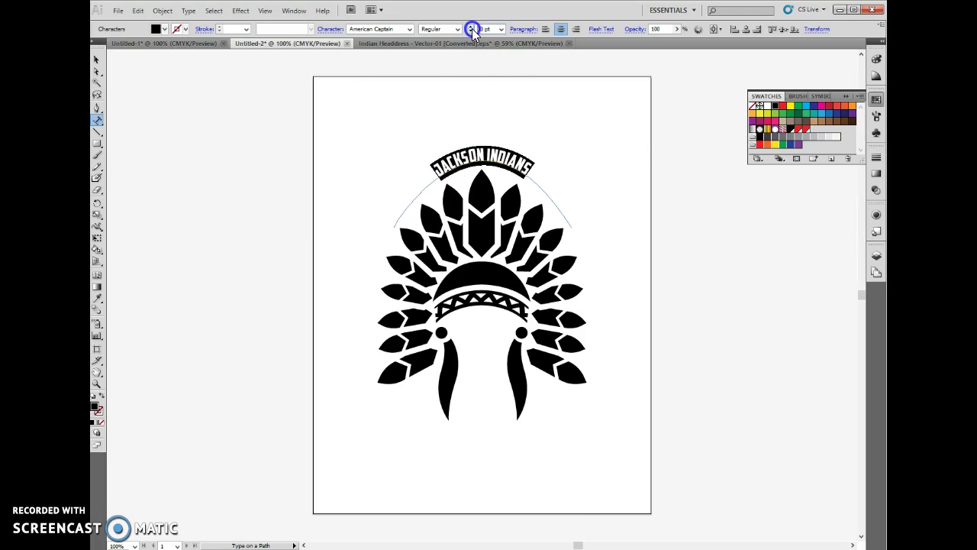
left_click(471, 28)
left_click(472, 28)
left_click(472, 28)
left_click(471, 28)
left_click(472, 28)
left_click(472, 28)
left_click(471, 28)
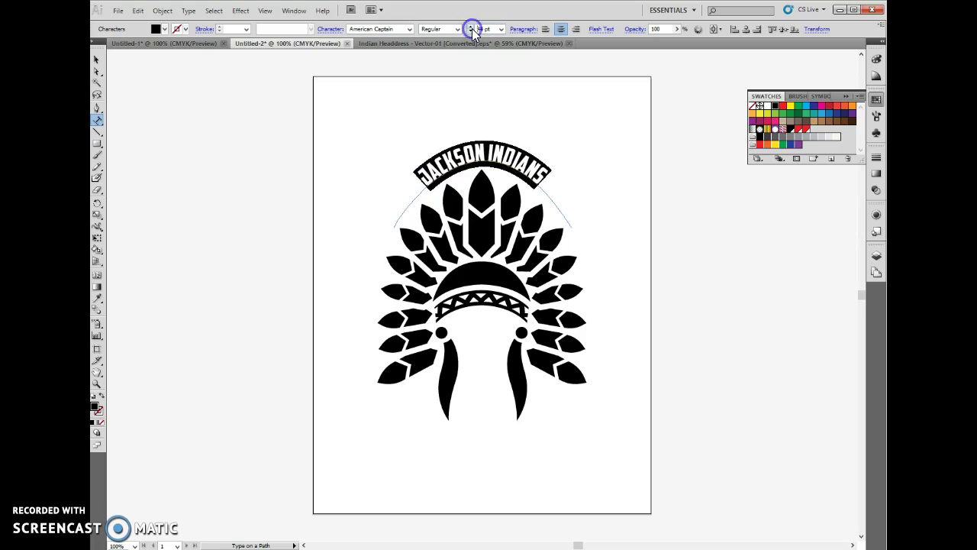
left_click(472, 28)
left_click(472, 28)
left_click(471, 28)
left_click(472, 28)
left_click(471, 28)
left_click(472, 29)
left_click(472, 28)
left_click(472, 28)
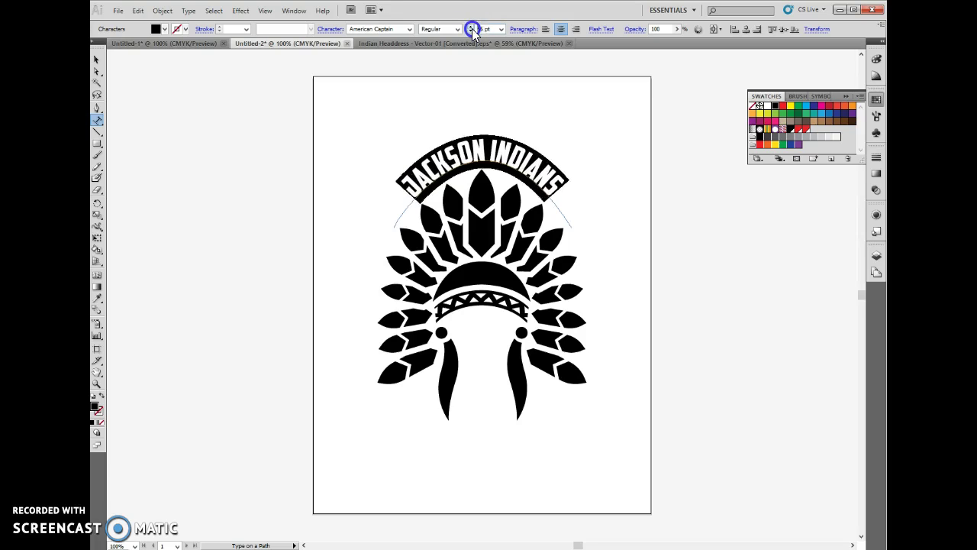
left_click(471, 28)
left_click(472, 28)
left_click(471, 29)
left_click(472, 29)
left_click(472, 29)
left_click(471, 28)
left_click(471, 28)
left_click(472, 28)
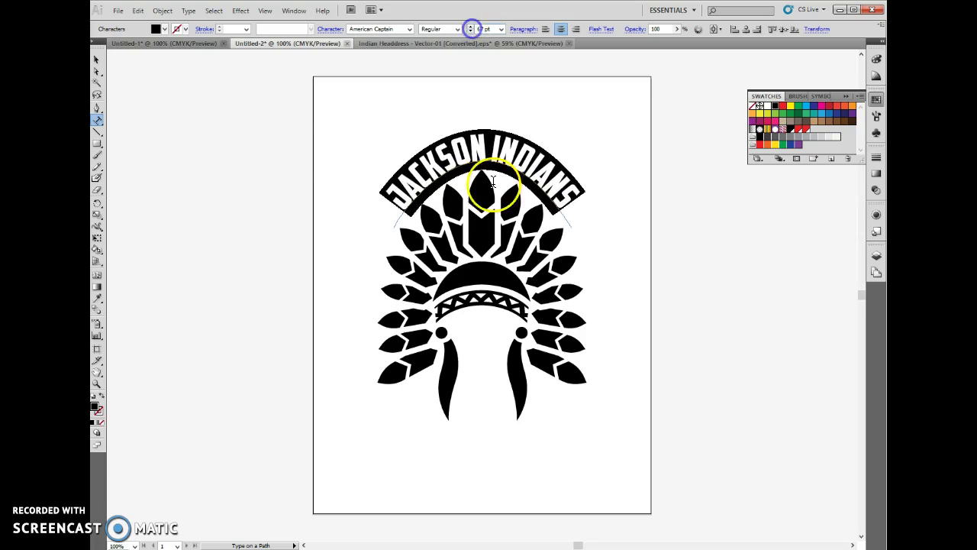
left_click(471, 28)
Exit text editing and deselect the arched JACKSON INDIANS text
key("Escape")
left_click(661, 237)
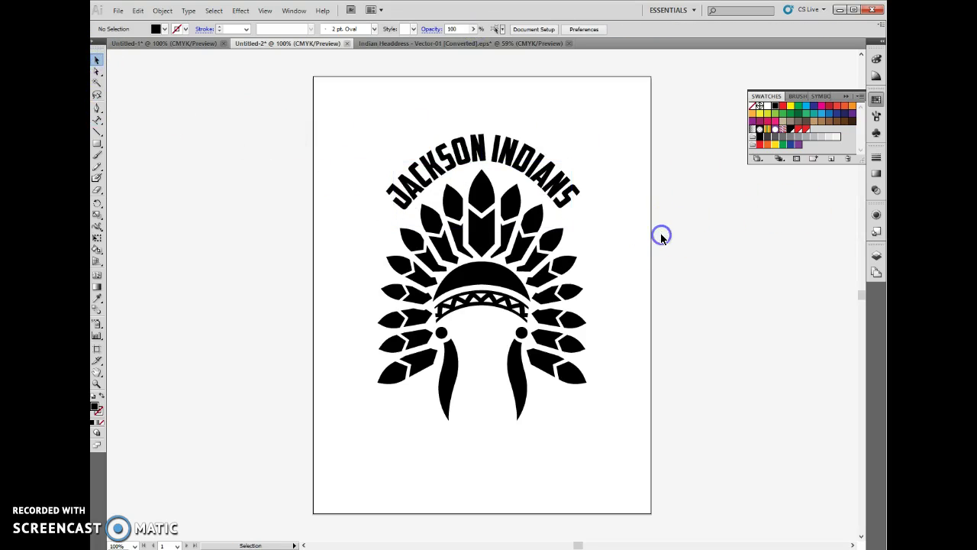
left_click(579, 197)
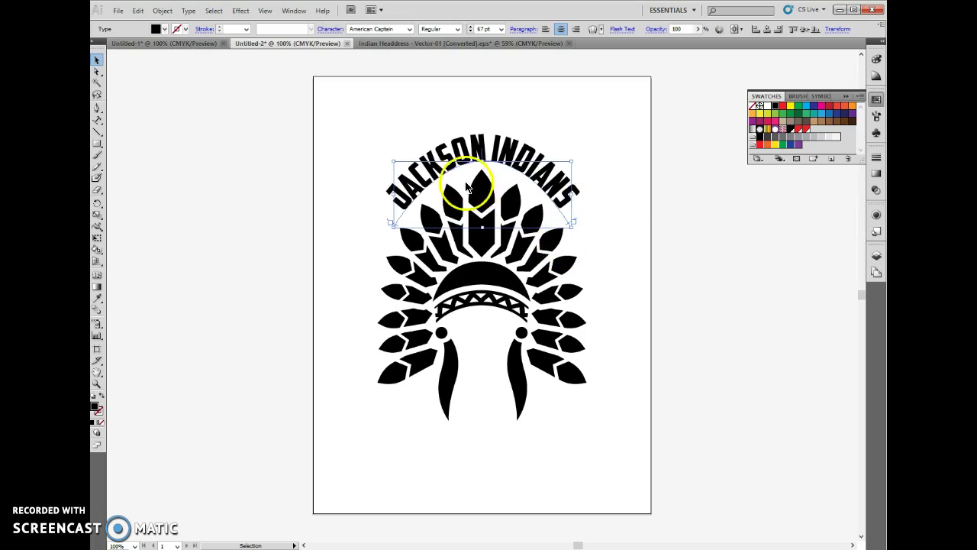
left_click(629, 203)
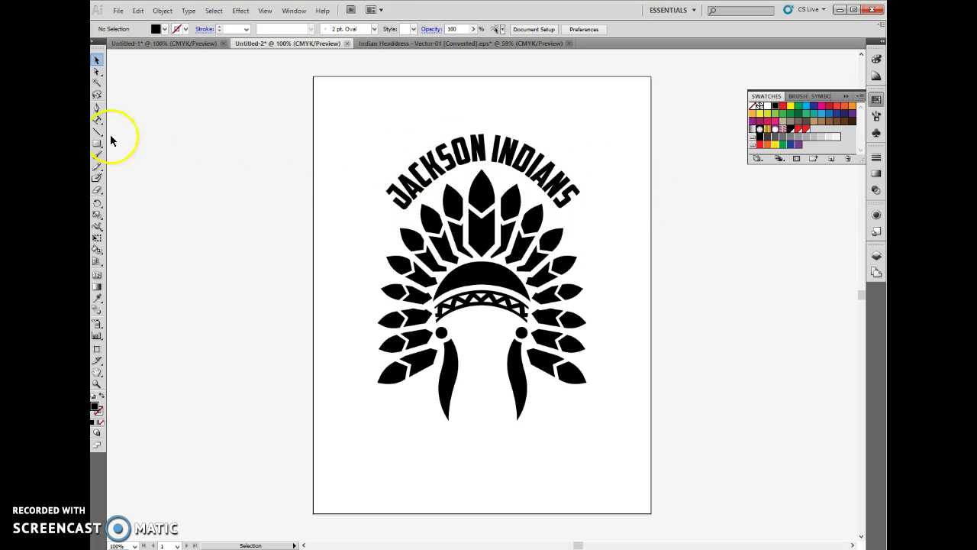
Draw a near page-sized rectangle with a 3 pt black stroke and no fill
left_click_drag(101, 143, 126, 147)
left_click_drag(322, 84, 611, 499)
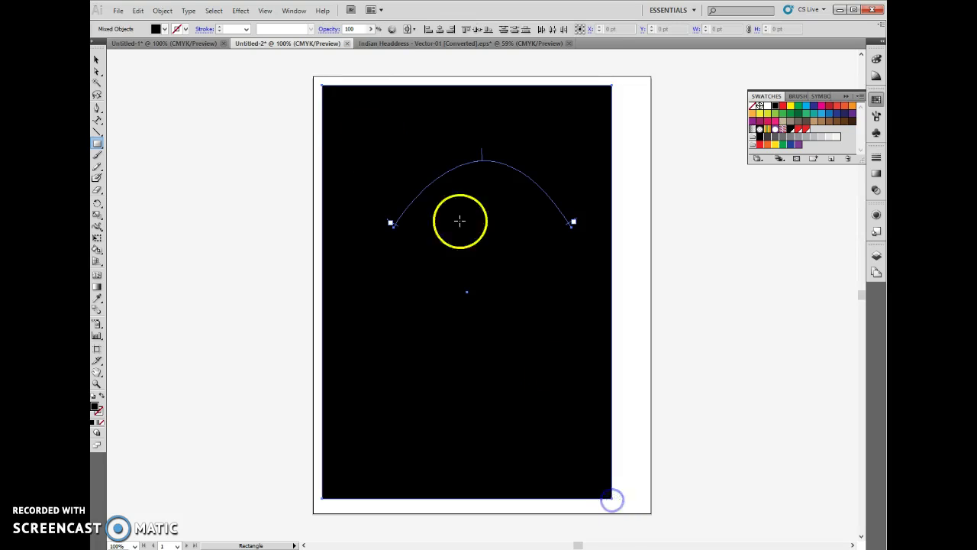
left_click(185, 29)
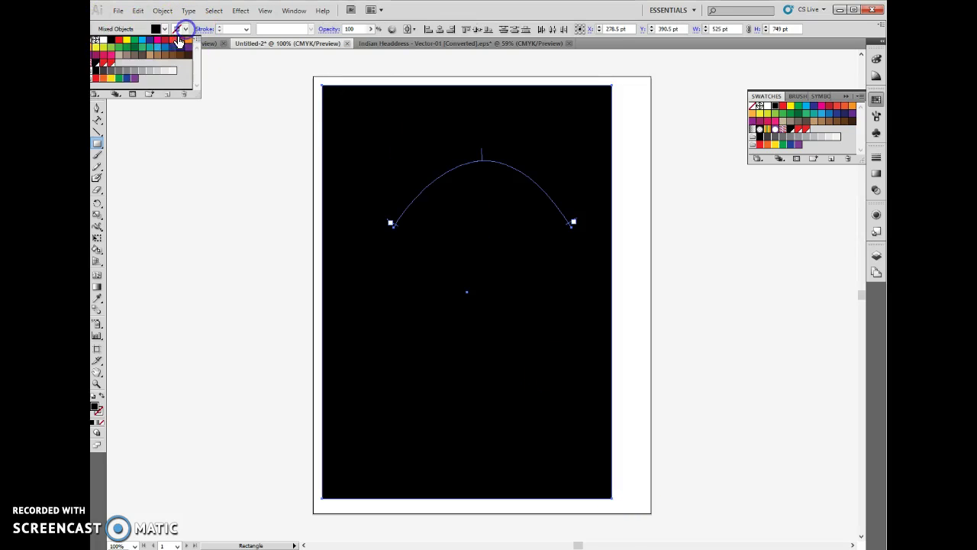
left_click(112, 39)
left_click(220, 27)
left_click(220, 26)
left_click(163, 29)
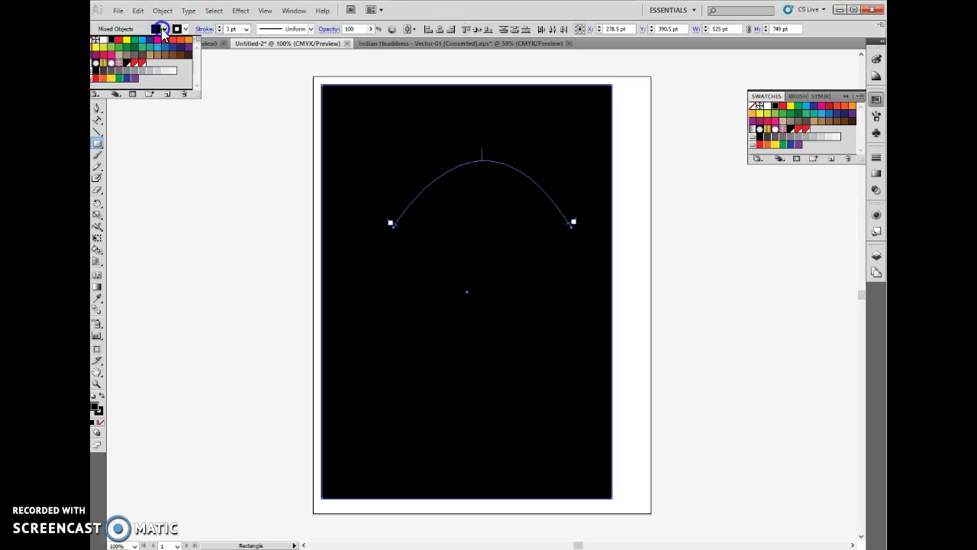
left_click(98, 42)
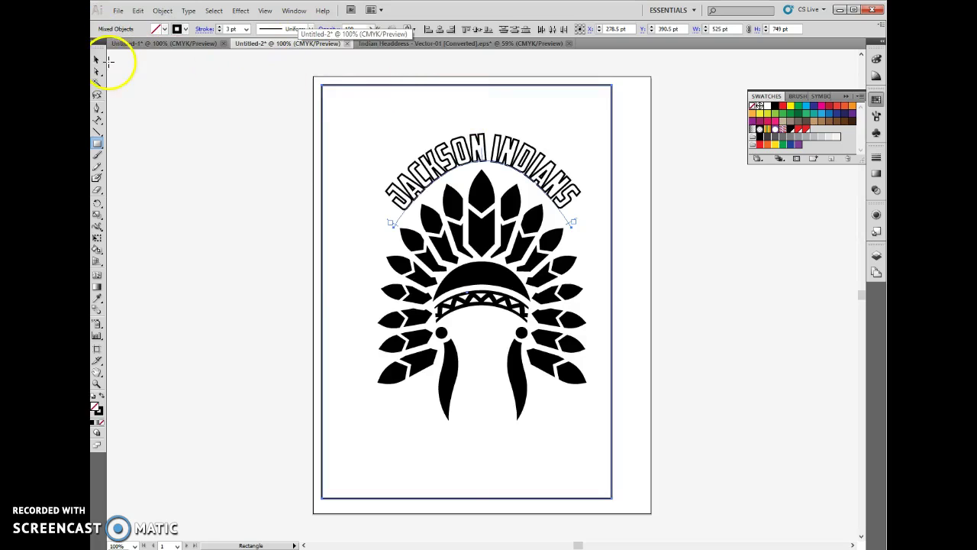
Undo an accidental stretch of the border and deselect everything
left_click(97, 59)
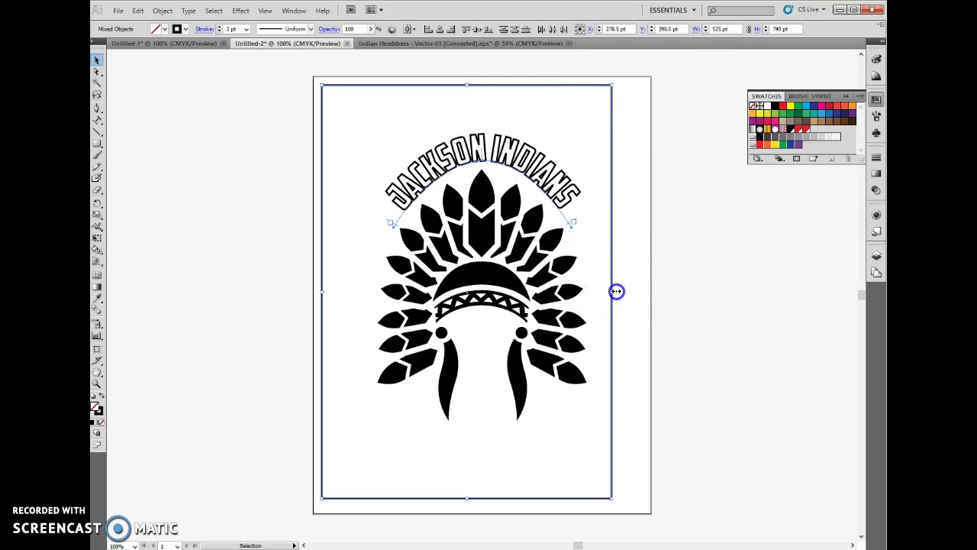
left_click_drag(616, 291, 624, 297)
left_click(691, 274)
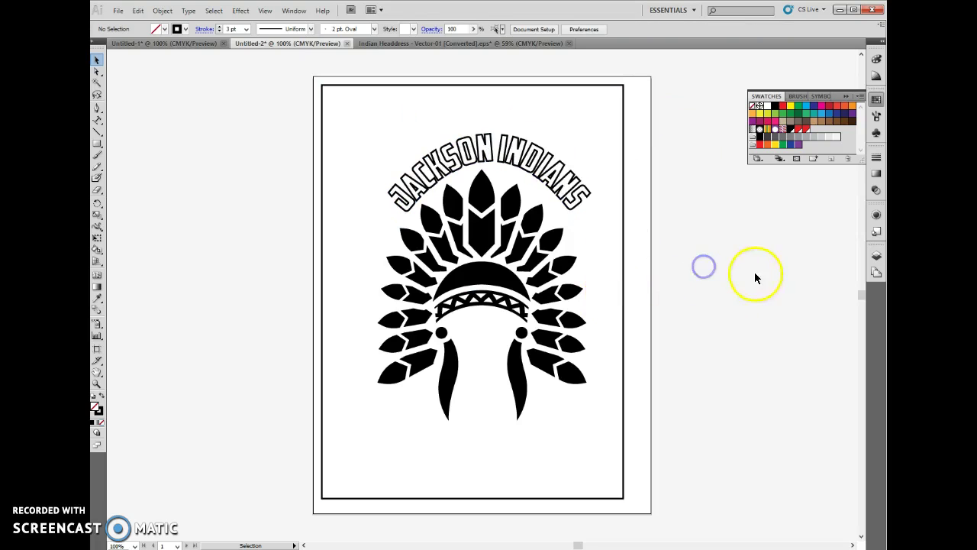
key("ctrl+z")
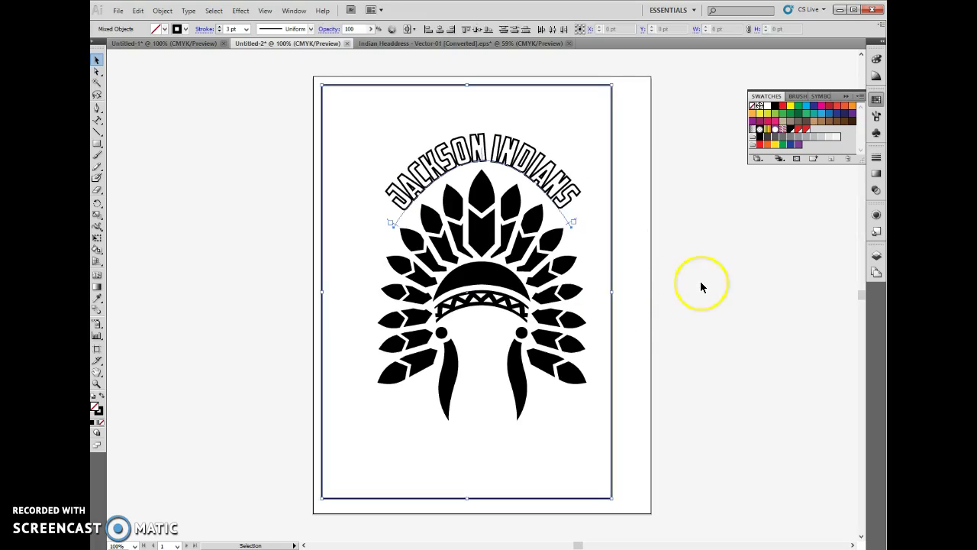
left_click(698, 283)
Widen the border rectangle and centre it horizontally and vertically on the artboard
left_click(613, 338)
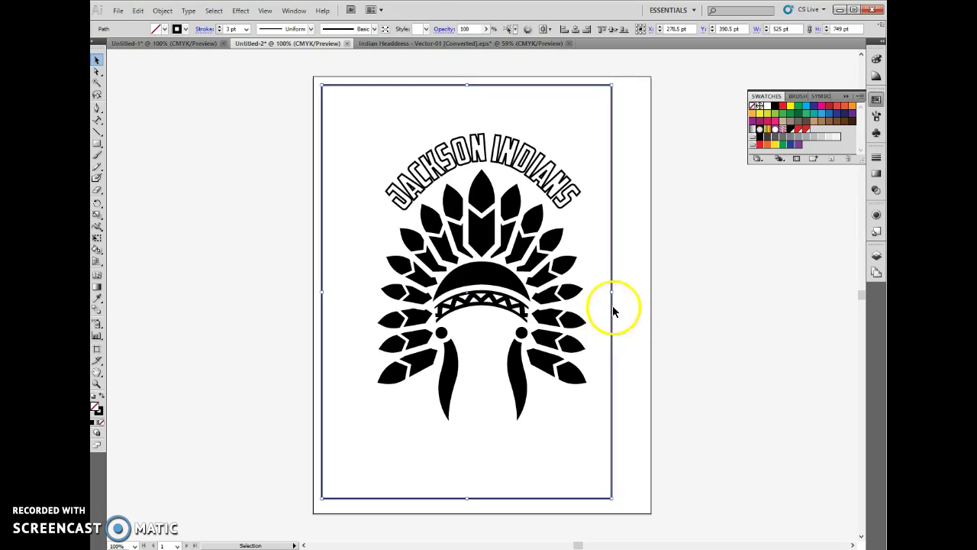
left_click_drag(612, 290, 631, 292)
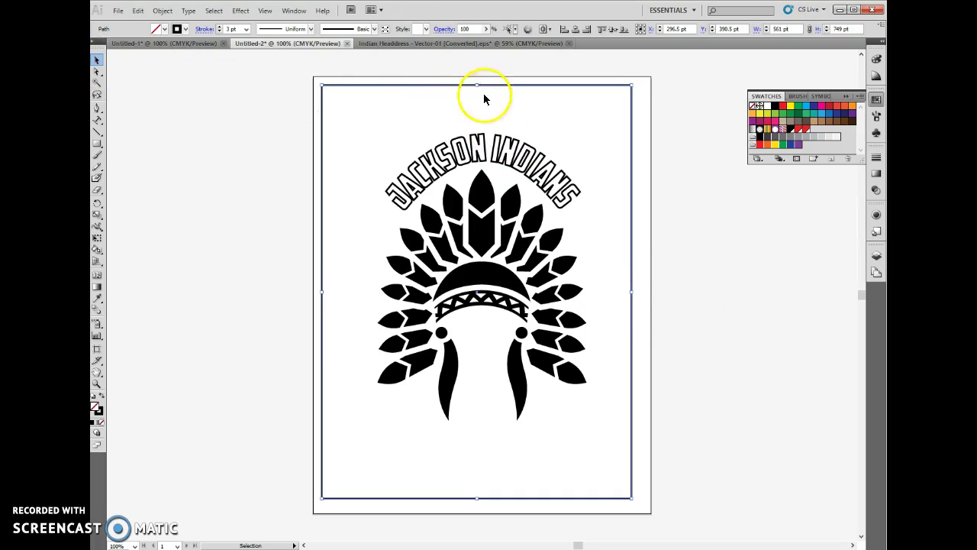
left_click(549, 32)
left_click(569, 36)
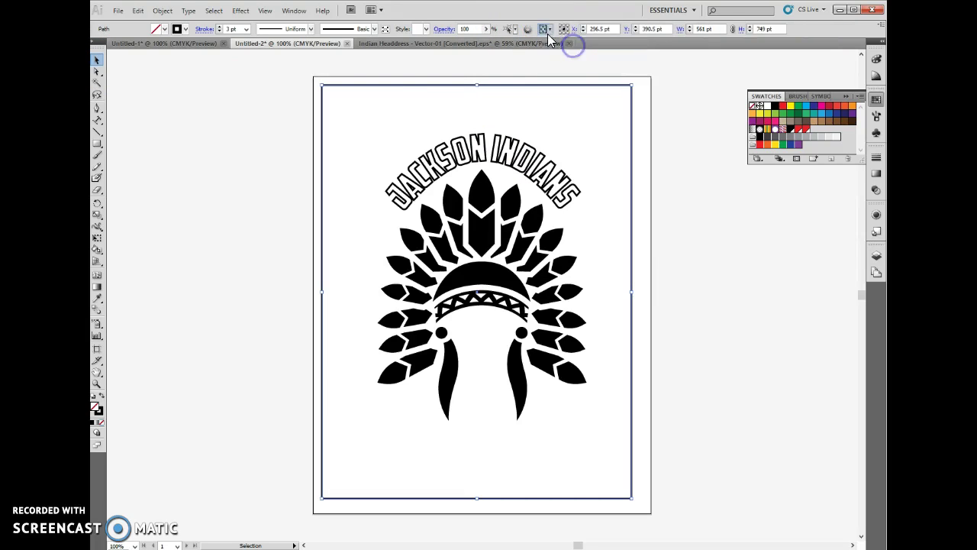
left_click(550, 32)
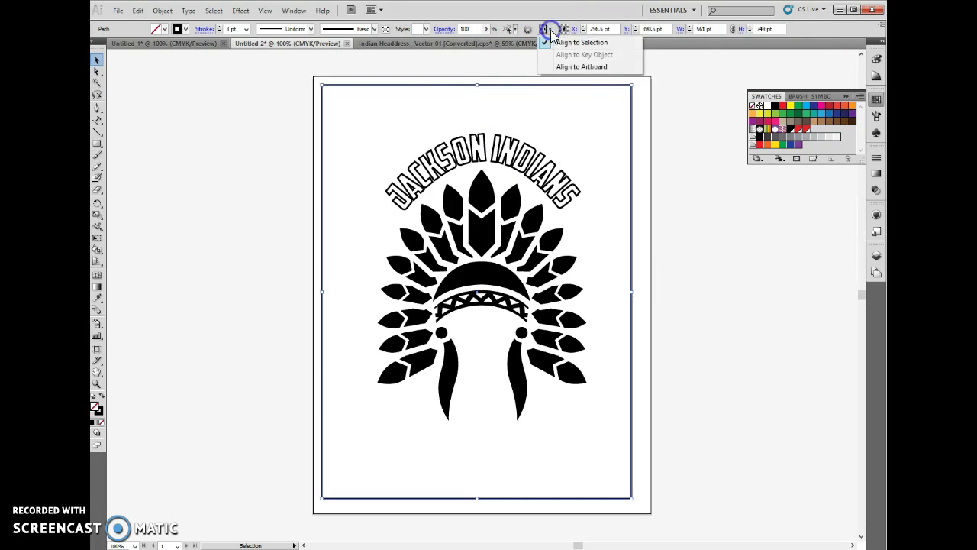
left_click(566, 67)
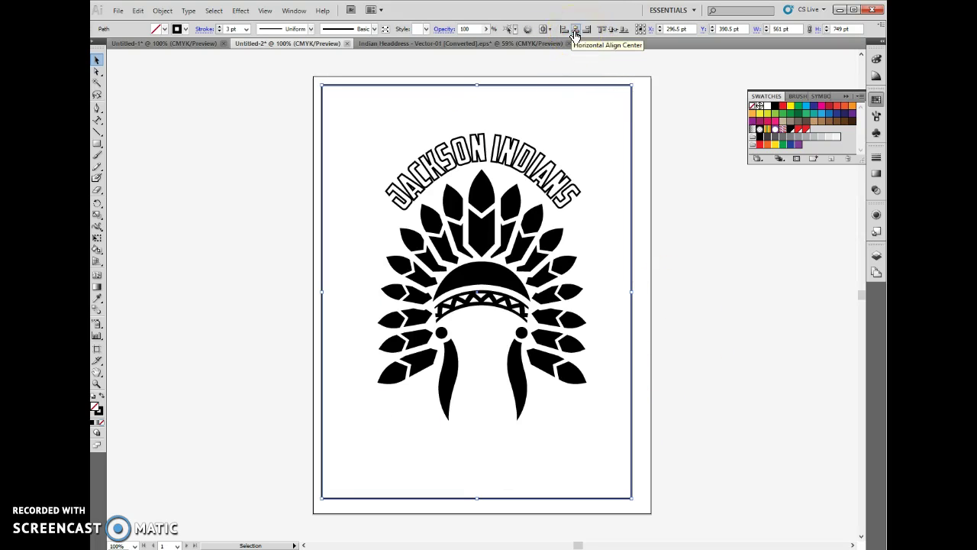
left_click(574, 34)
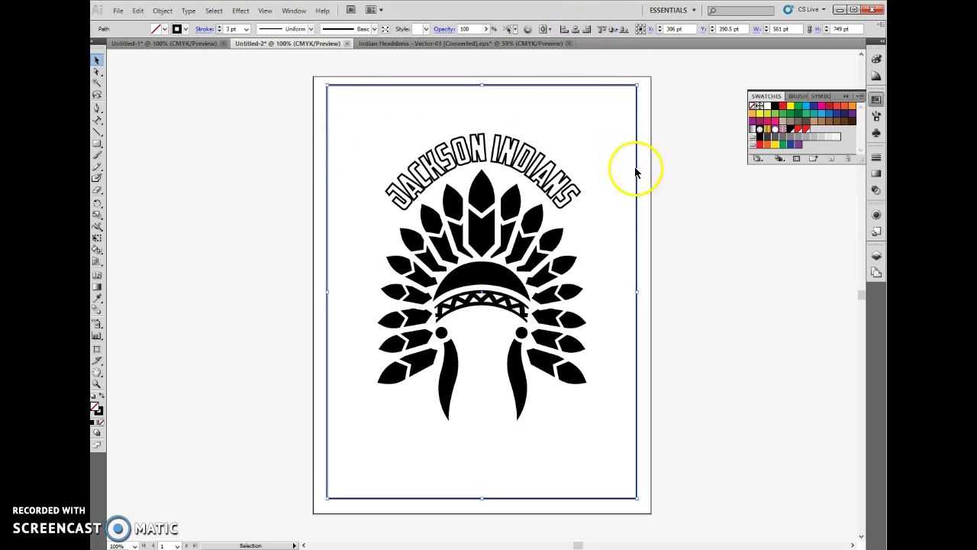
left_click(613, 30)
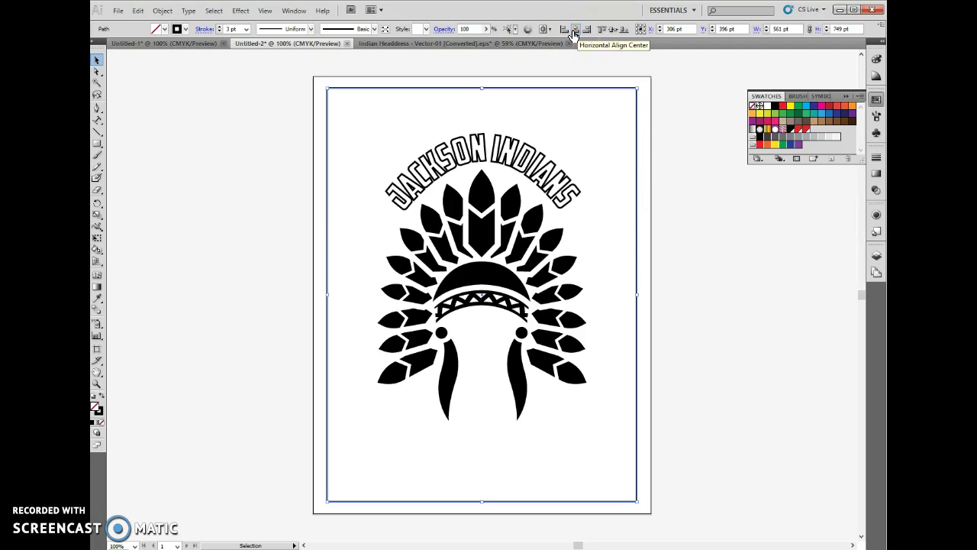
left_click(741, 226)
Centre the headdress artwork and the arched JACKSON INDIANS text horizontally on the artboard
left_click(541, 296)
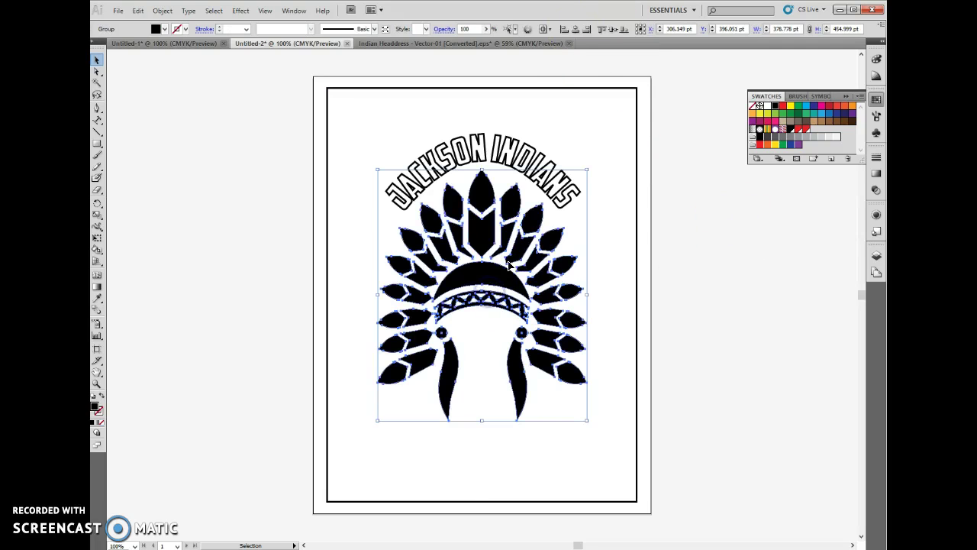
left_click(575, 31)
left_click(575, 31)
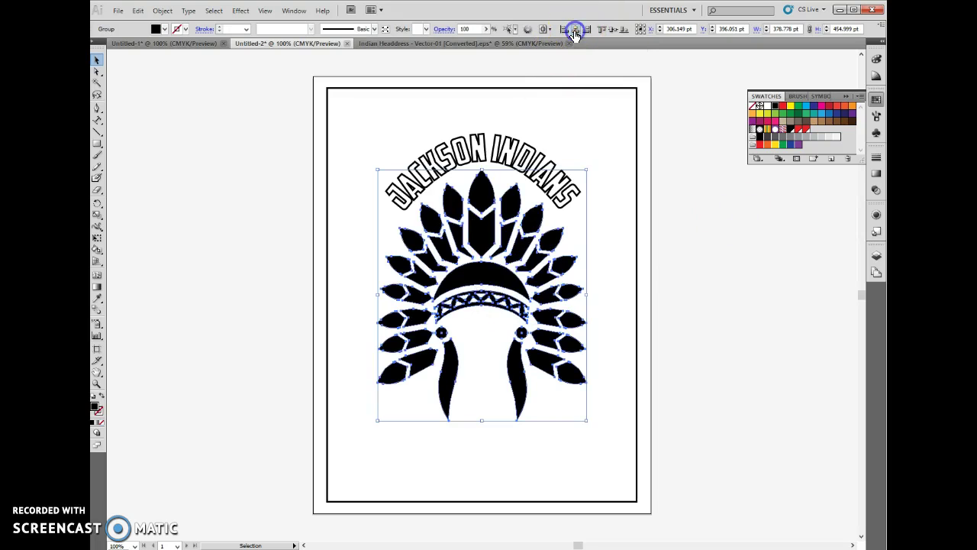
left_click(500, 137)
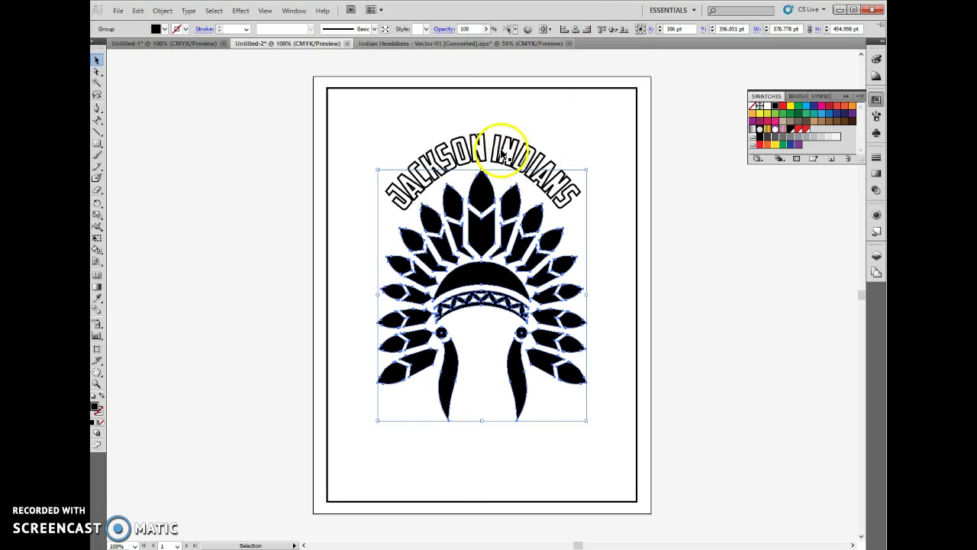
left_click(593, 31)
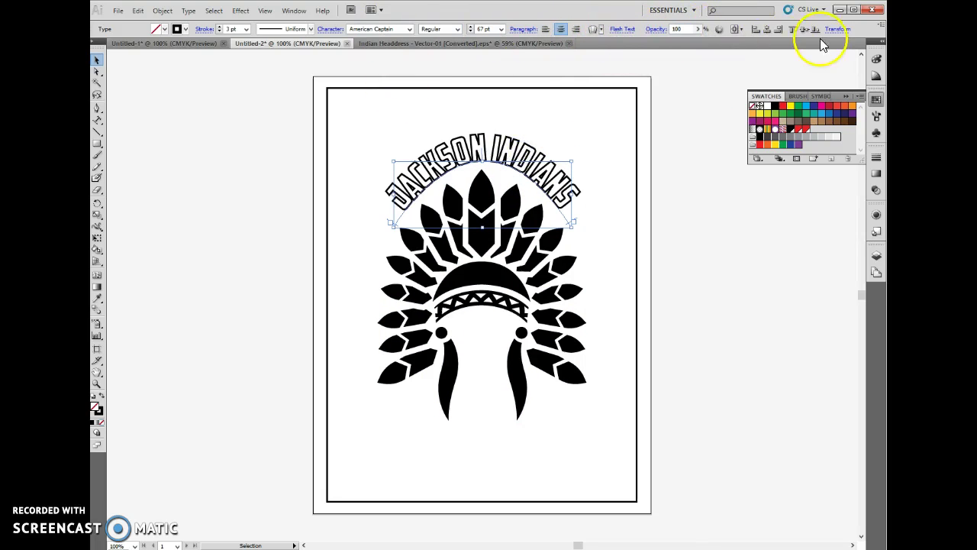
left_click(738, 29)
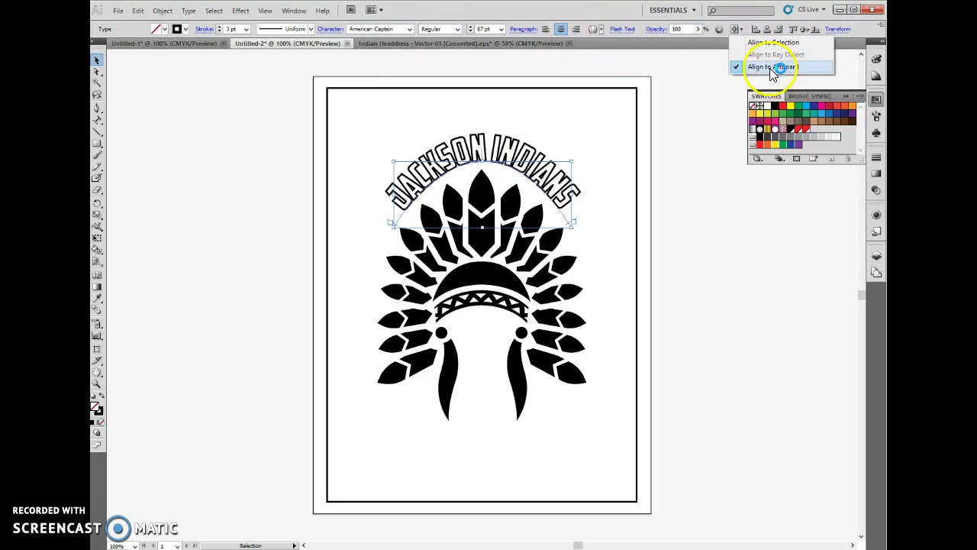
left_click(771, 67)
left_click(768, 32)
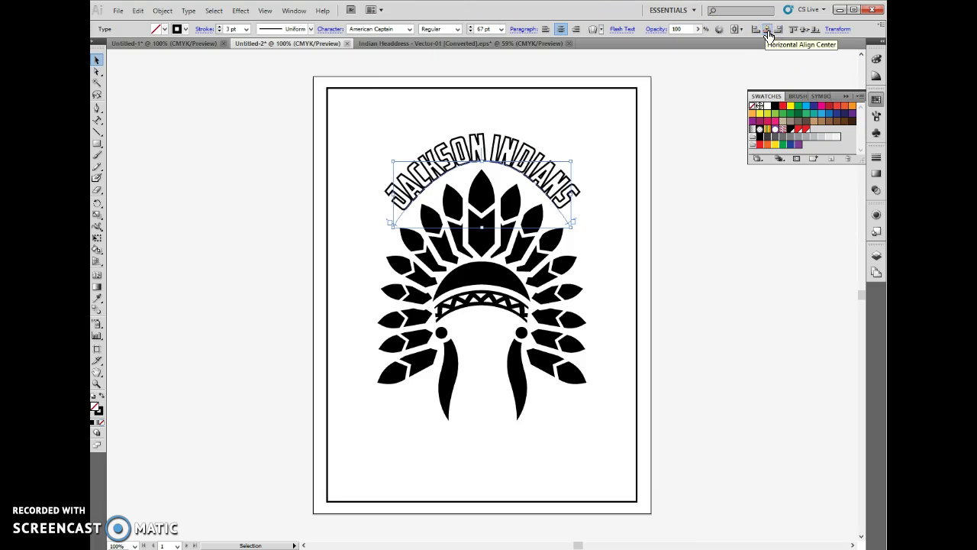
left_click(719, 115)
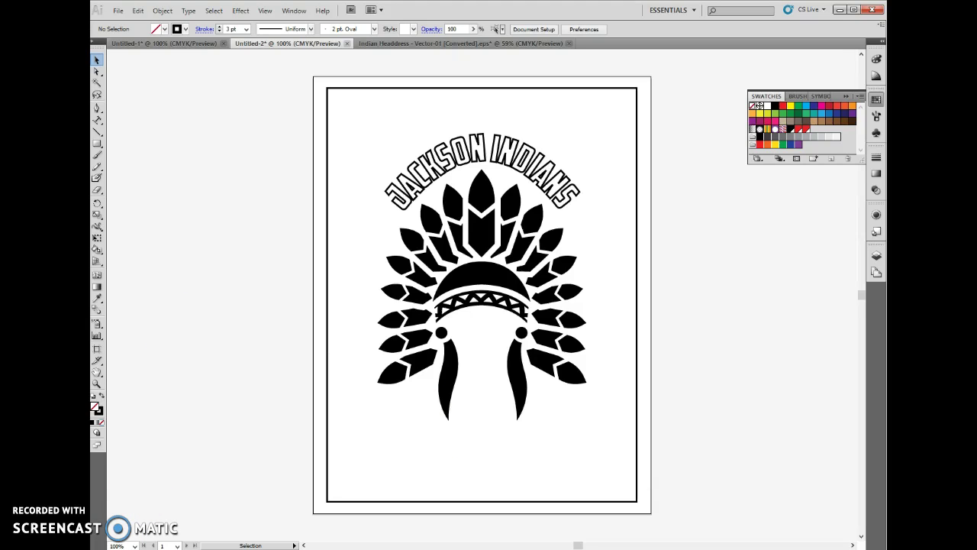
In the Place dialog, browse to the JSpear-School Education and Career Planning Guide folder
left_click(119, 11)
left_click(135, 49)
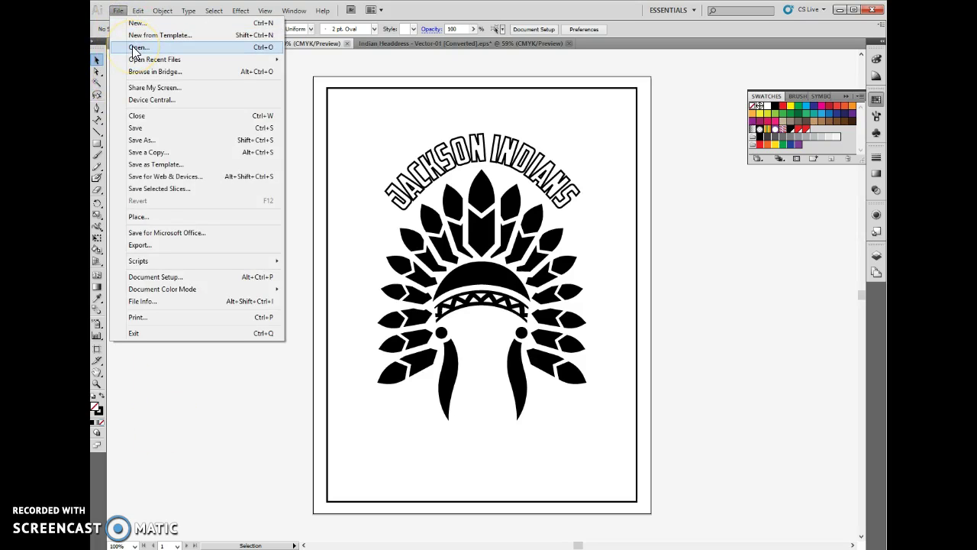
left_click(139, 217)
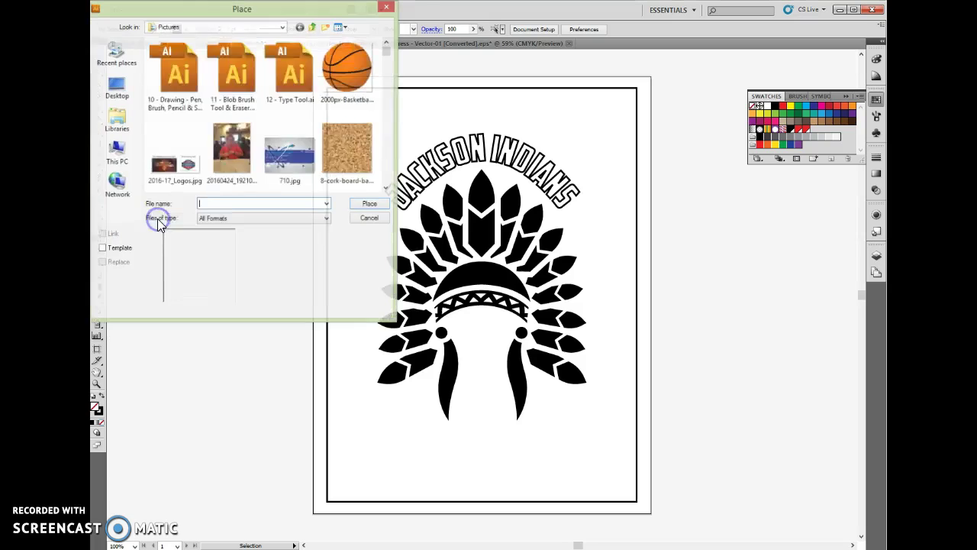
left_click(113, 169)
left_click_drag(388, 72, 388, 181)
double_click(220, 173)
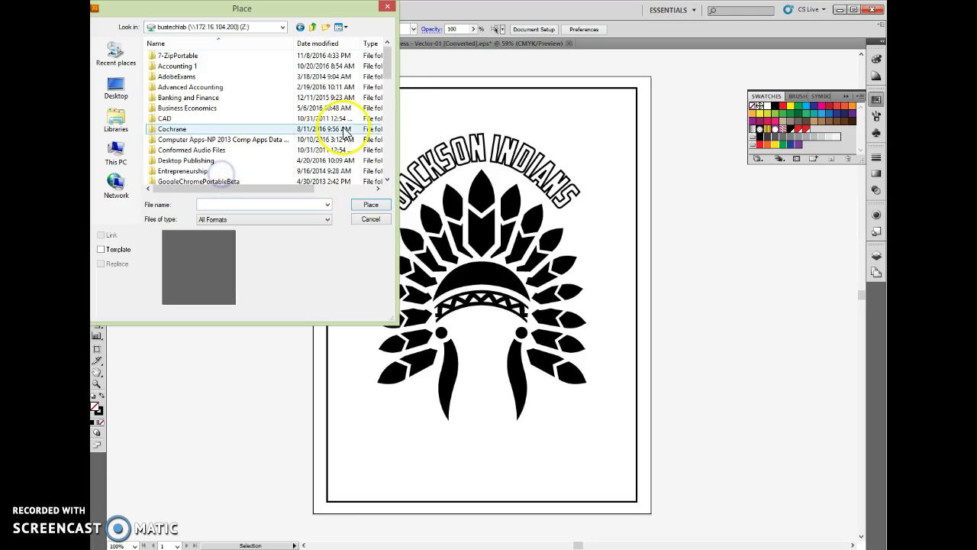
left_click_drag(387, 65, 386, 126)
double_click(179, 107)
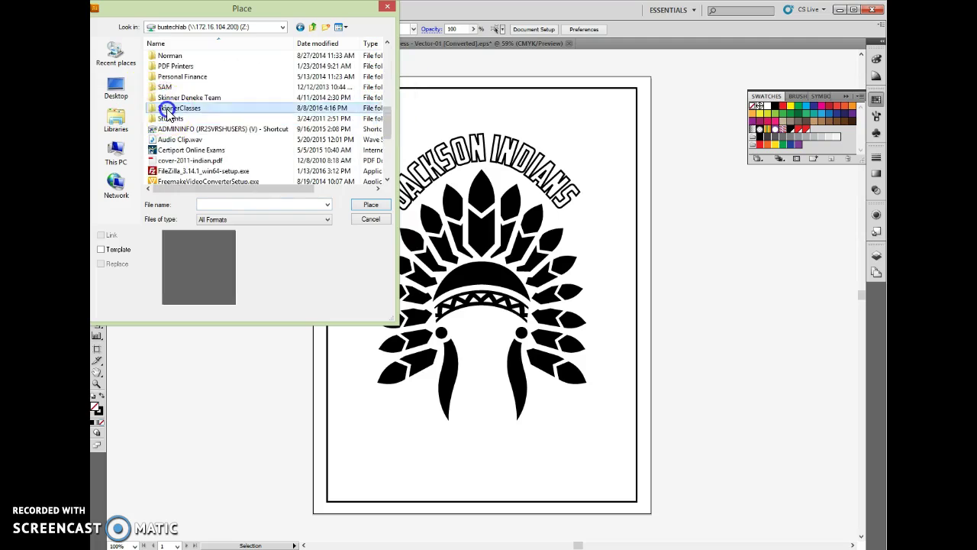
scroll(221, 138, "down", 2)
scroll(233, 149, "down", 5)
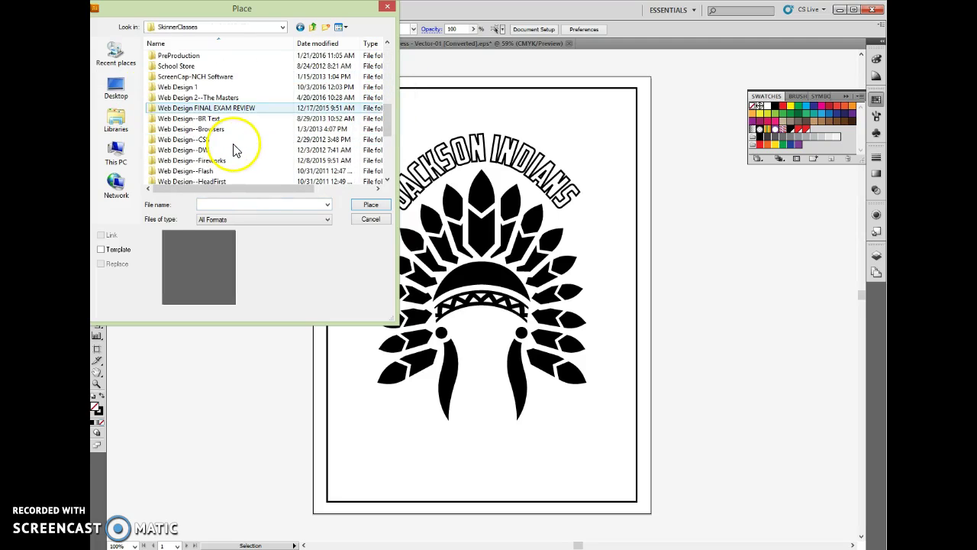
scroll(234, 146, "up", 5)
double_click(174, 92)
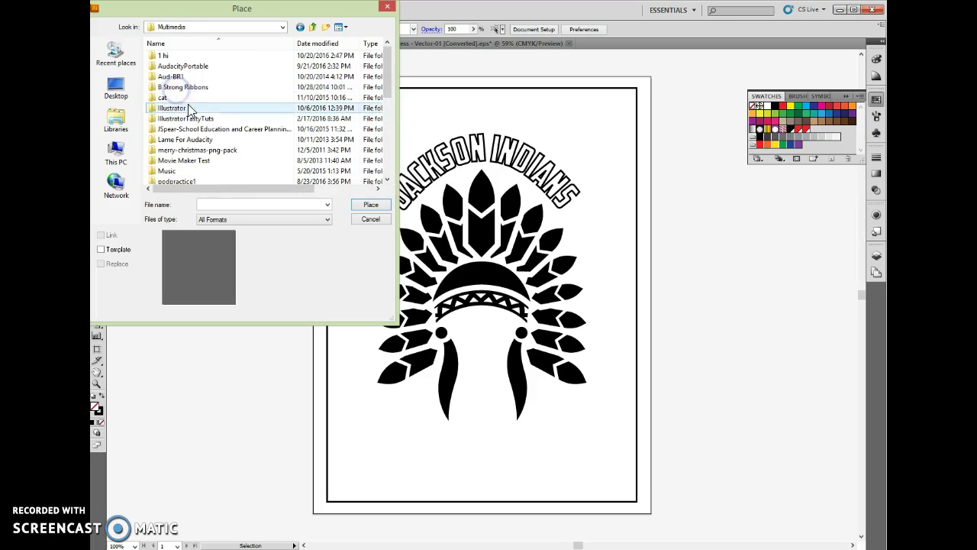
left_click(183, 129)
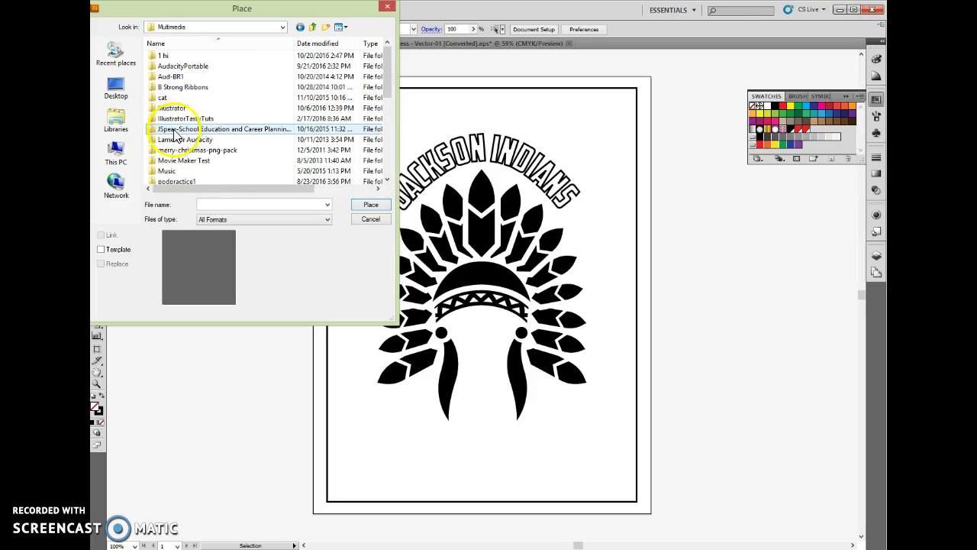
double_click(264, 130)
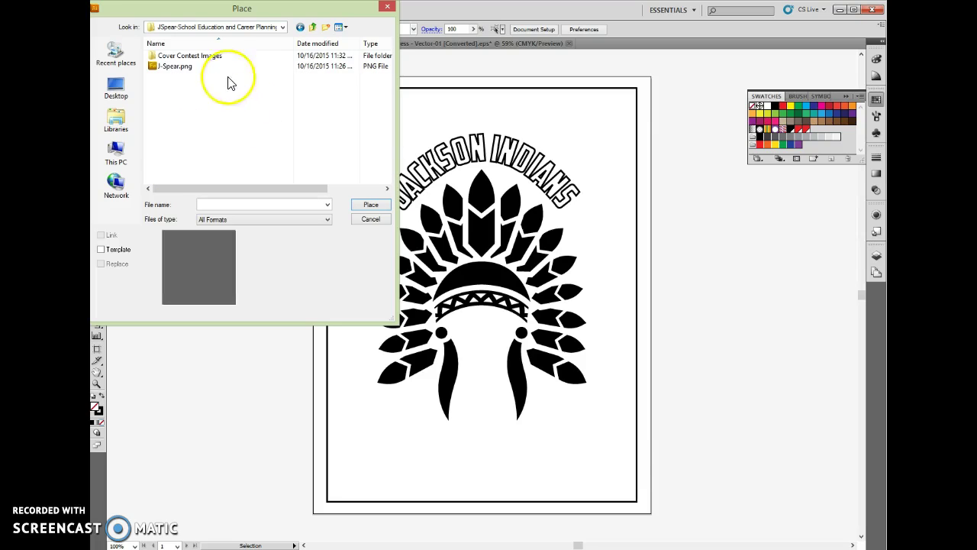
Show large icons, go up one folder, and place J-Spear.png over the headdress
left_click(344, 27)
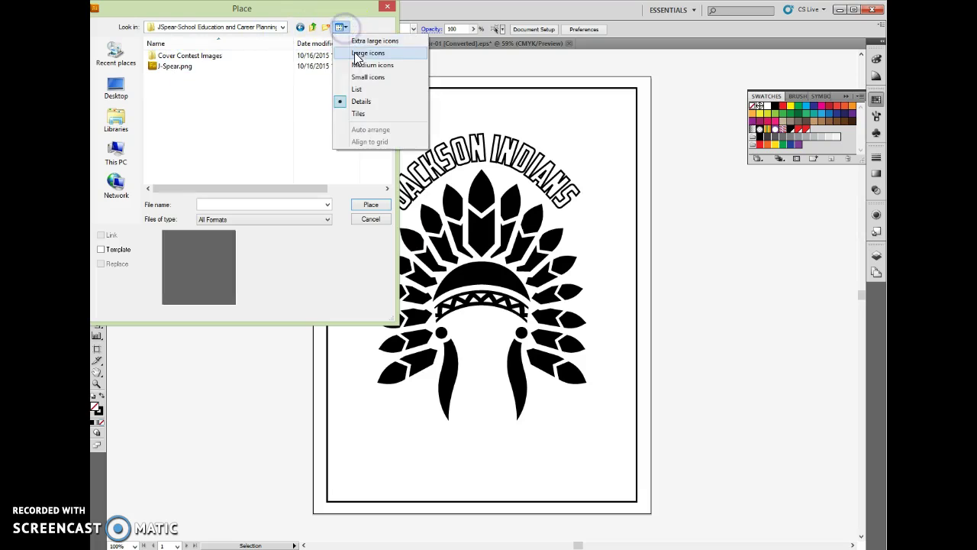
left_click(366, 53)
double_click(172, 90)
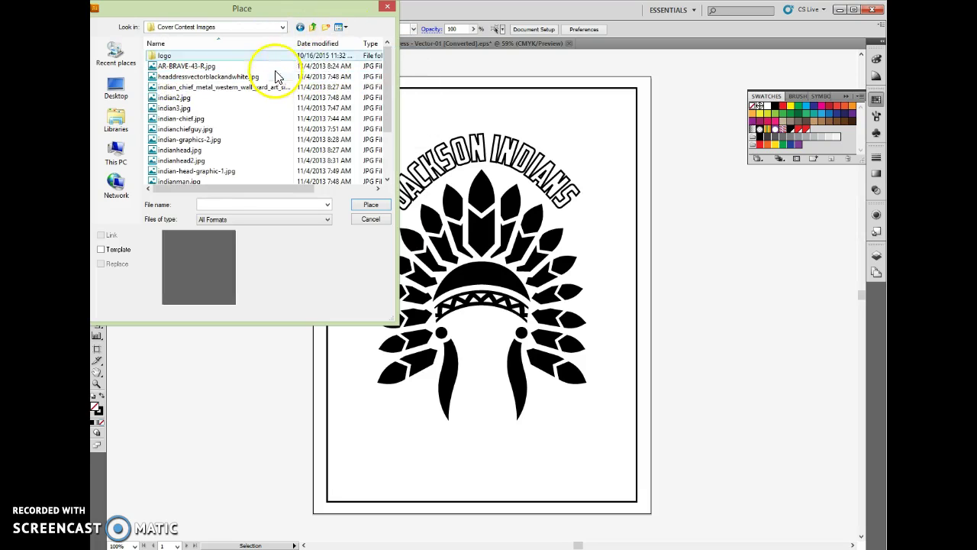
left_click(344, 28)
left_click(367, 53)
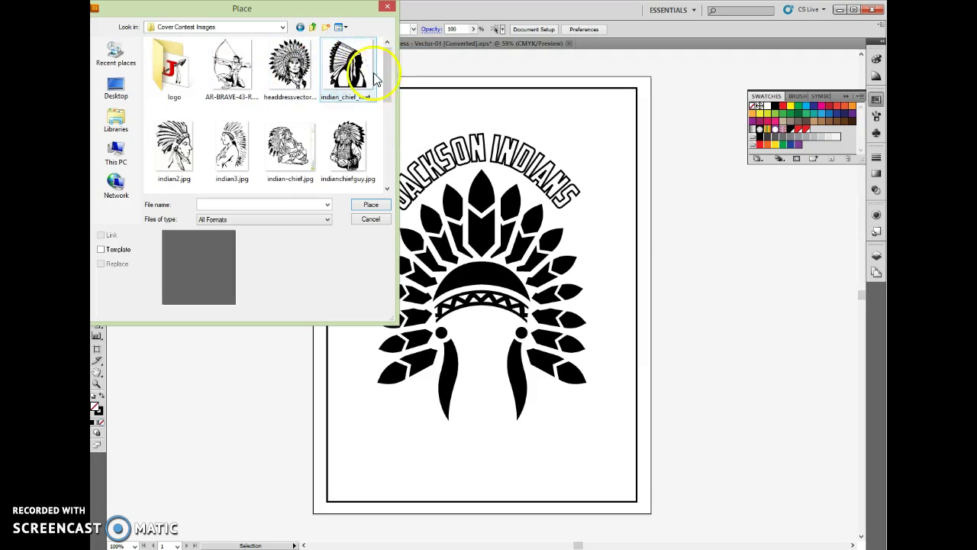
left_click_drag(386, 81, 343, 35)
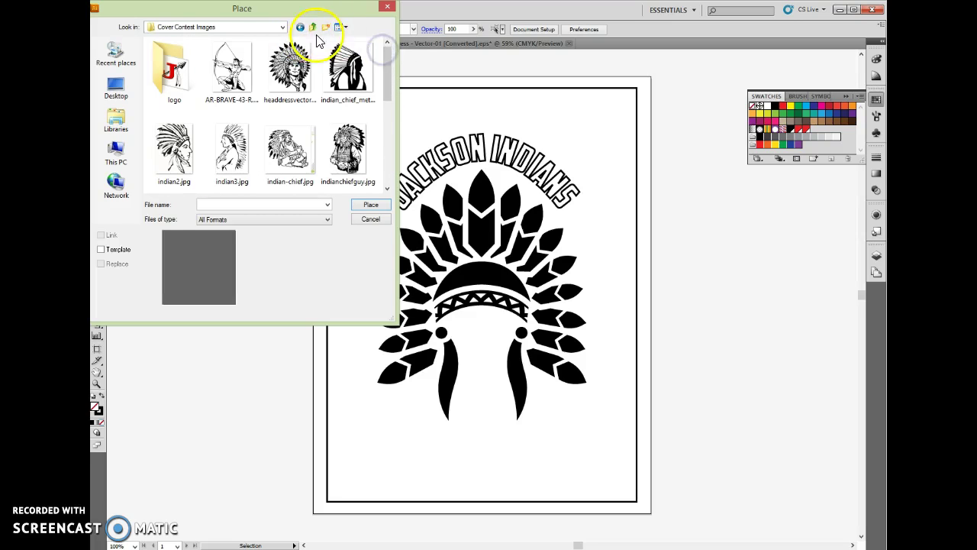
left_click(310, 28)
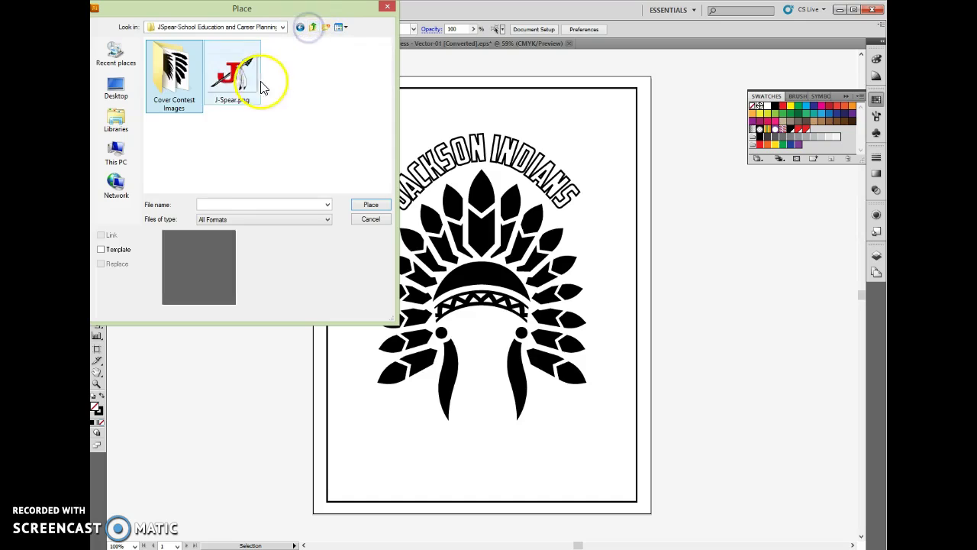
left_click(230, 80)
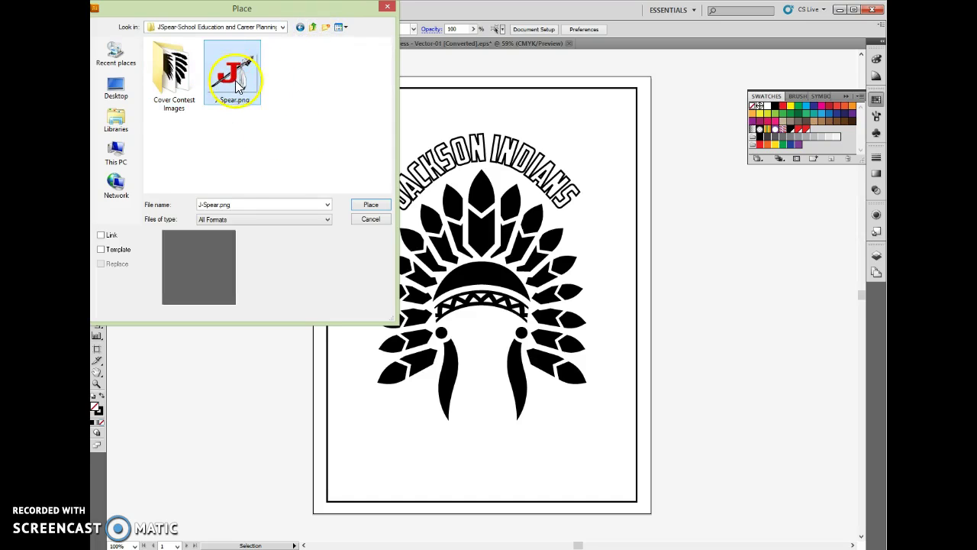
left_click(369, 206)
left_click_drag(478, 269, 490, 370)
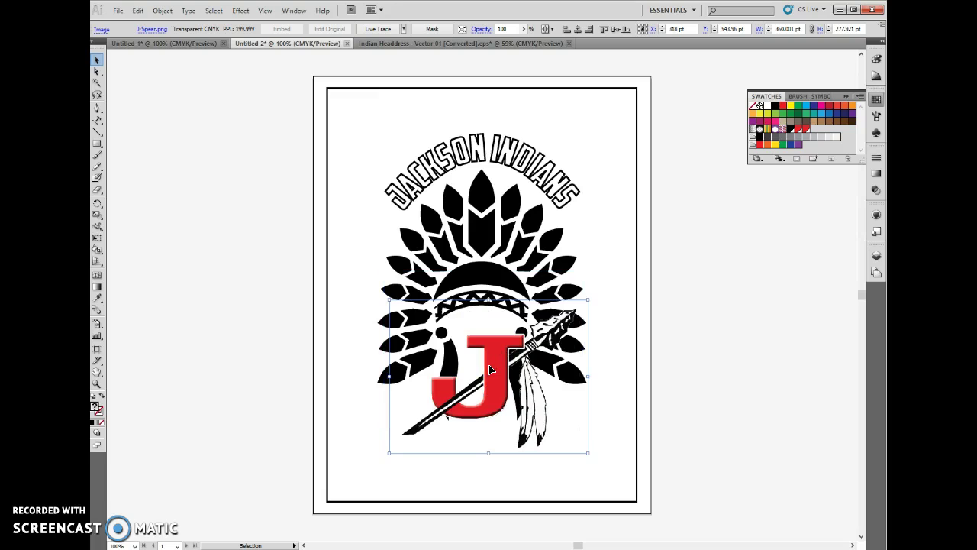
Shift the J-Spear image lower right and Live Trace it
left_click_drag(496, 369, 525, 391)
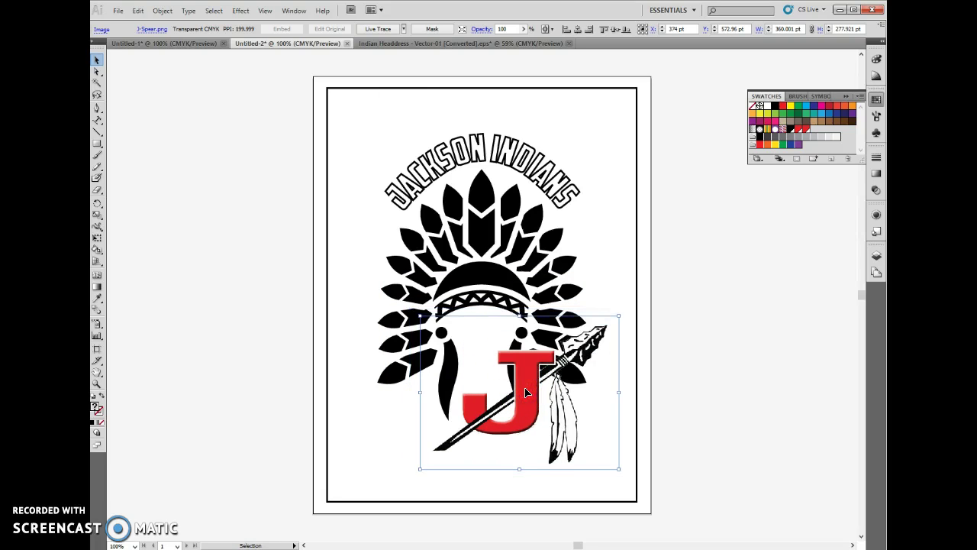
left_click(380, 31)
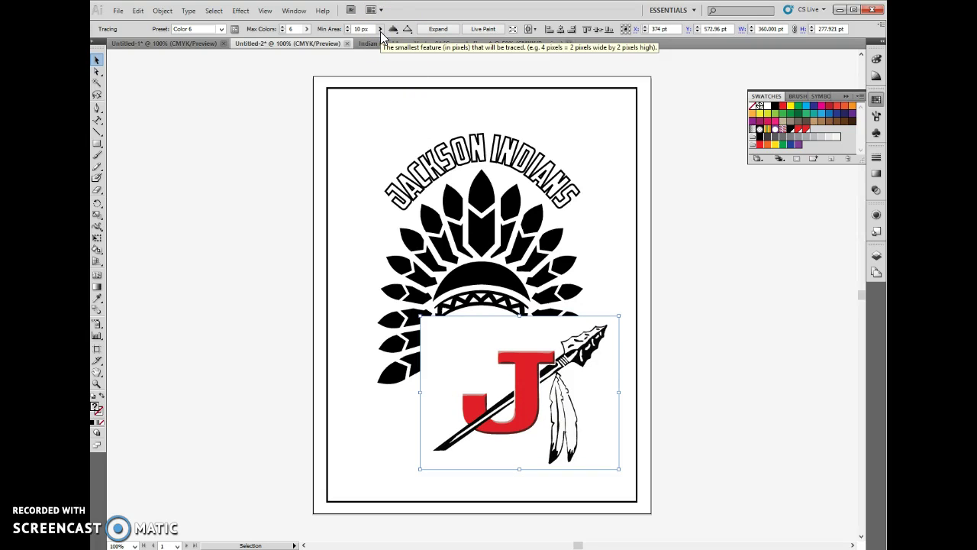
left_click(517, 360)
left_click(580, 395)
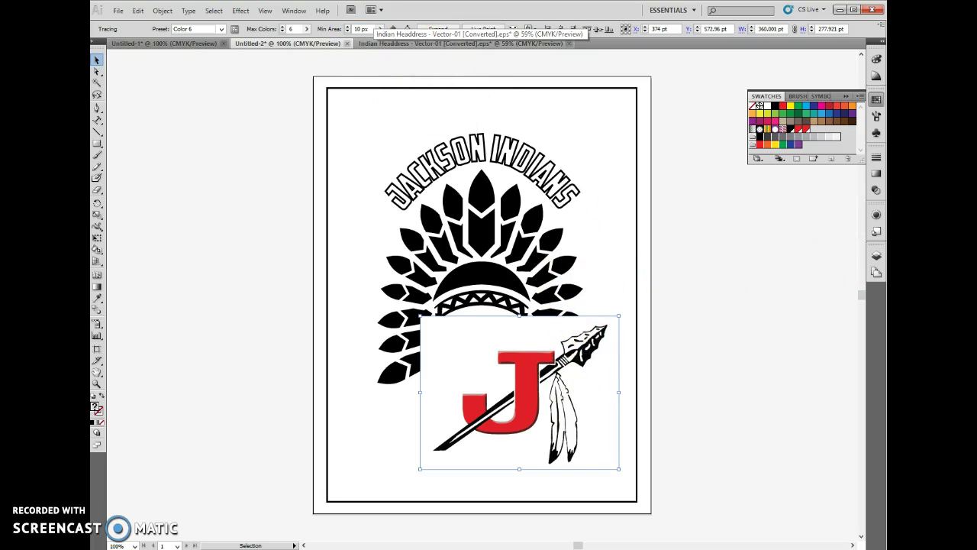
Set the trace's Max Colors to 3 so the J stays red, and open Tracing Options
left_click(282, 32)
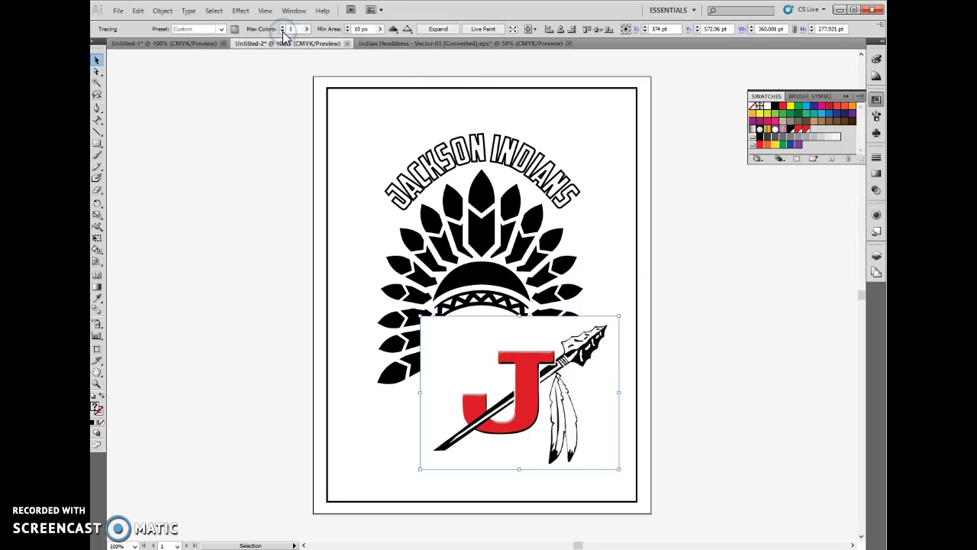
left_click(282, 32)
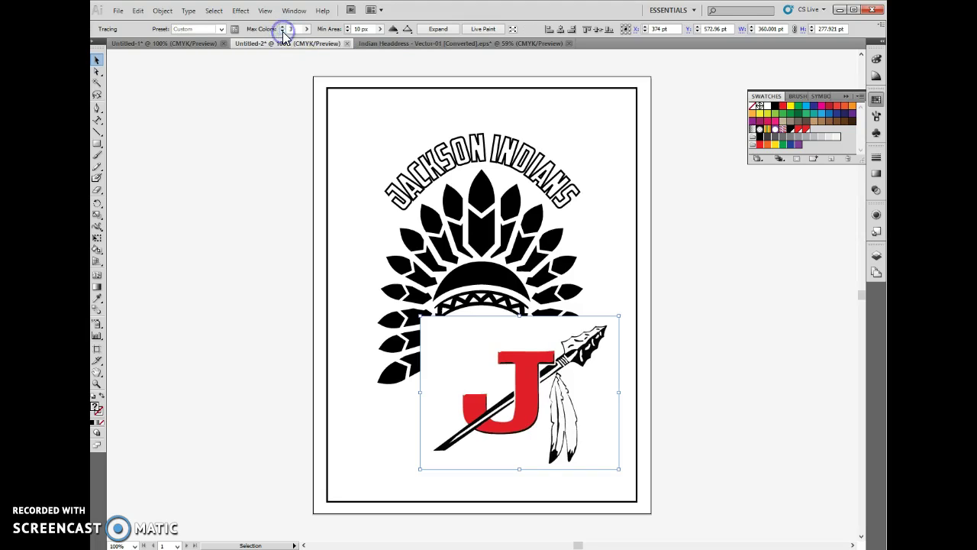
left_click(283, 27)
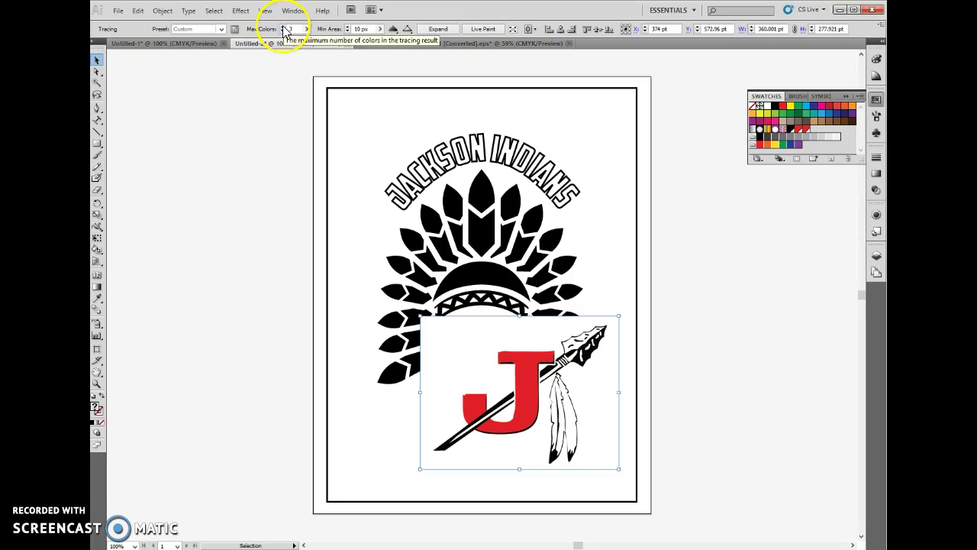
left_click(283, 26)
left_click(283, 32)
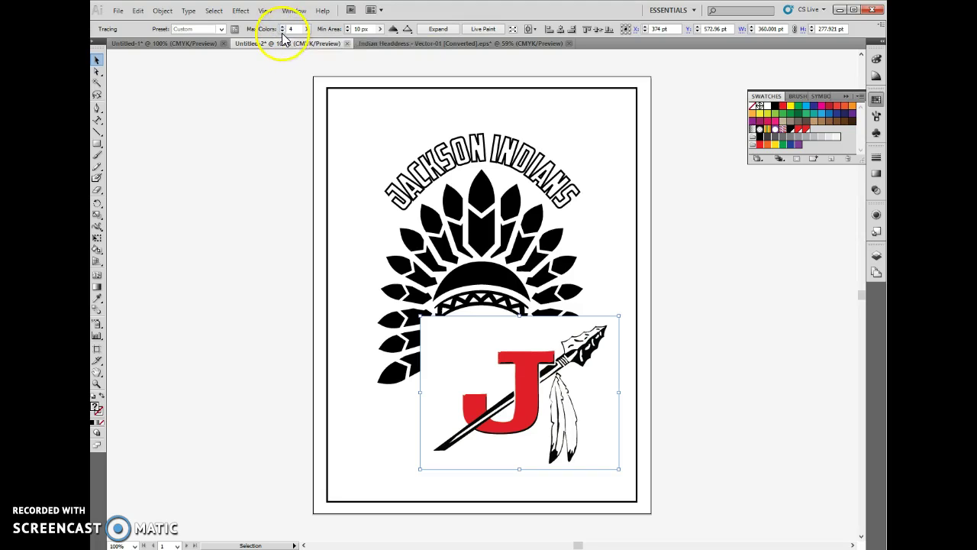
left_click(282, 32)
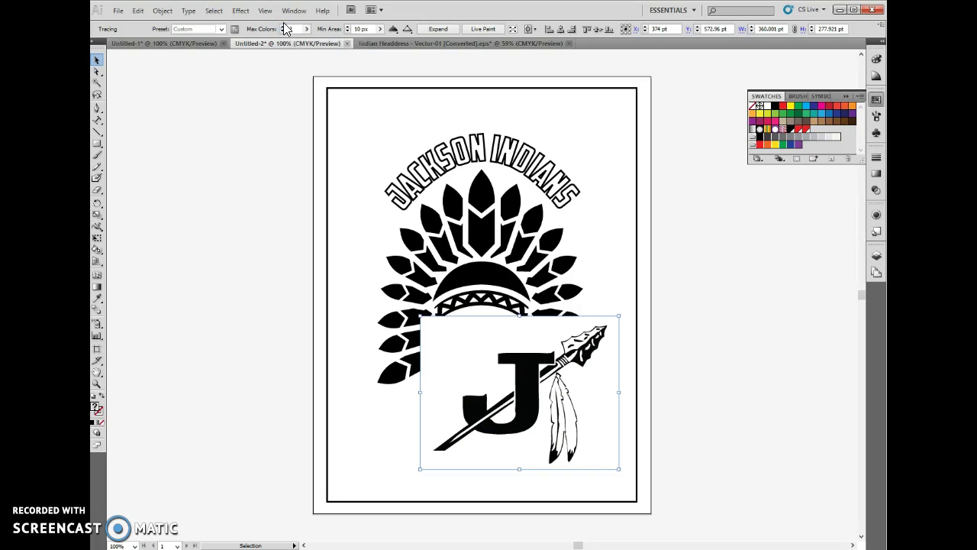
left_click(283, 27)
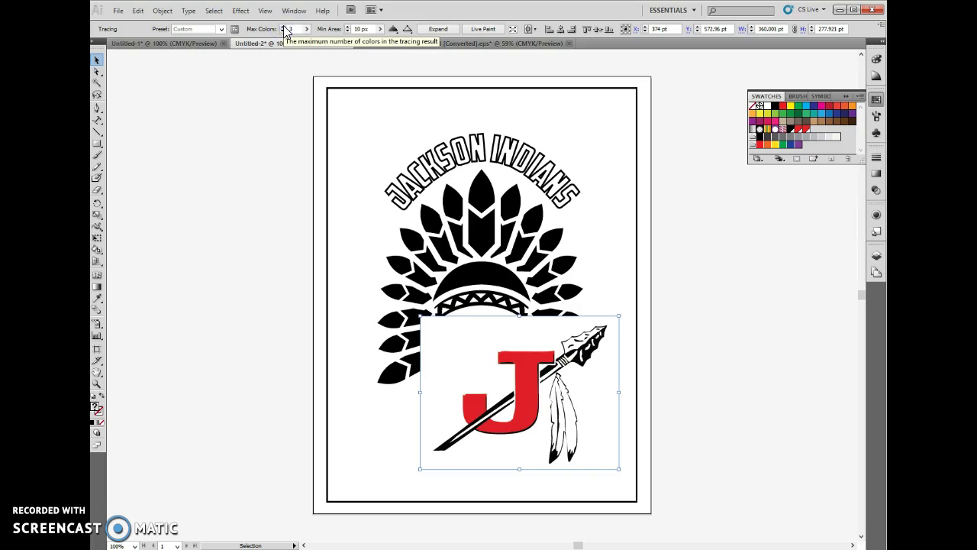
left_click(235, 30)
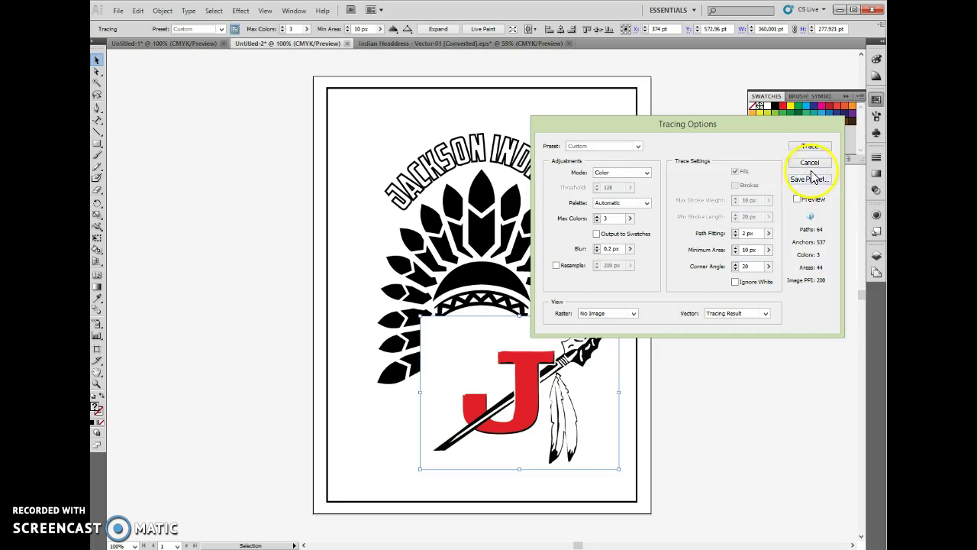
Apply the trace, expand it to paths, and delete the logo's white background shape
left_click(810, 146)
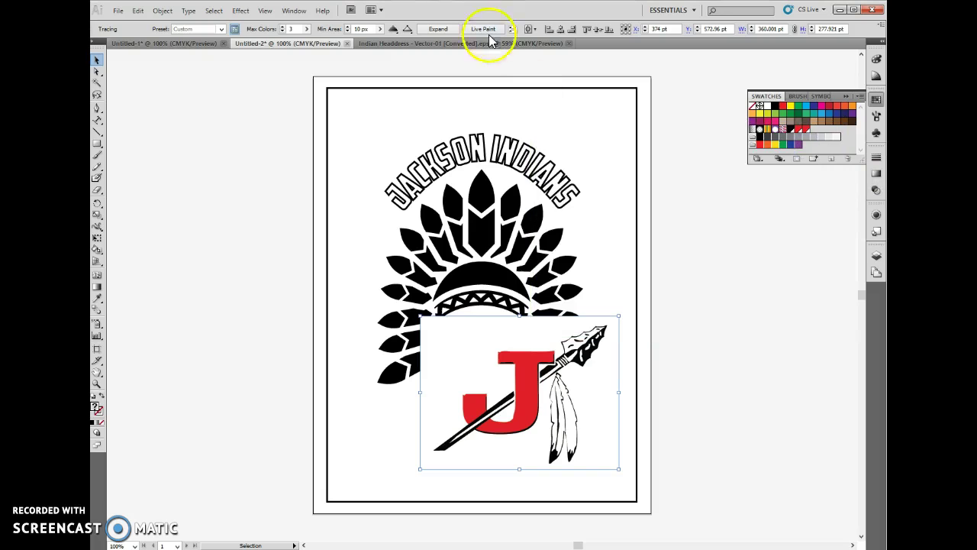
left_click(442, 28)
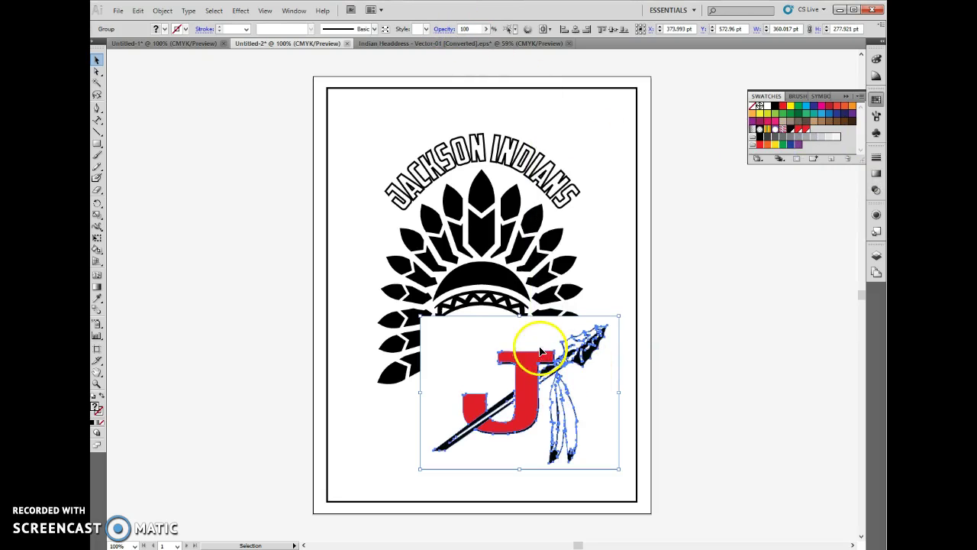
left_click(280, 317)
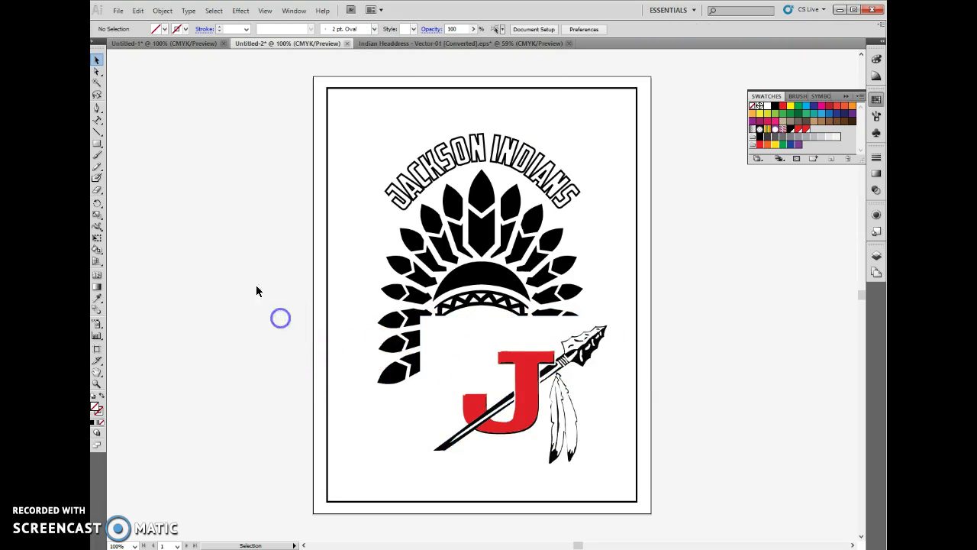
left_click(97, 71)
left_click(473, 351)
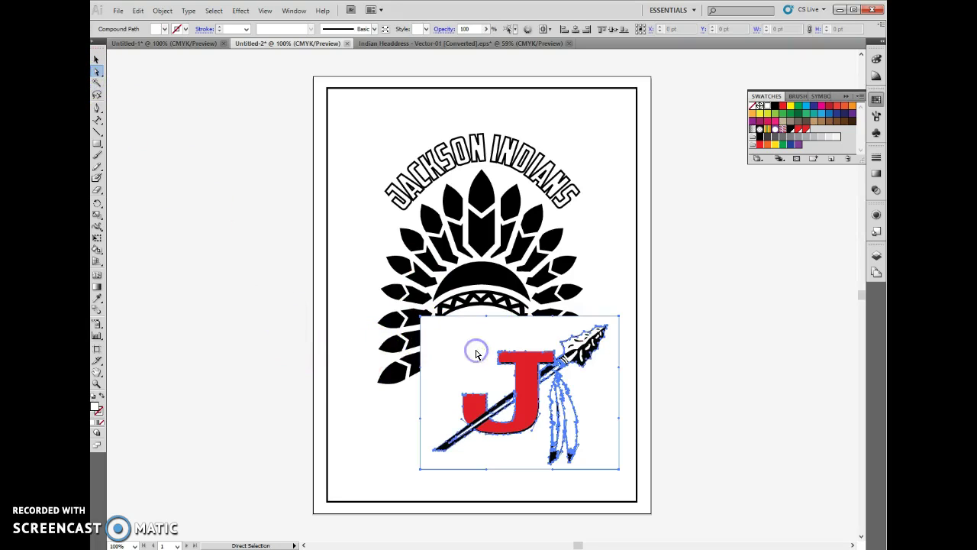
key("Delete")
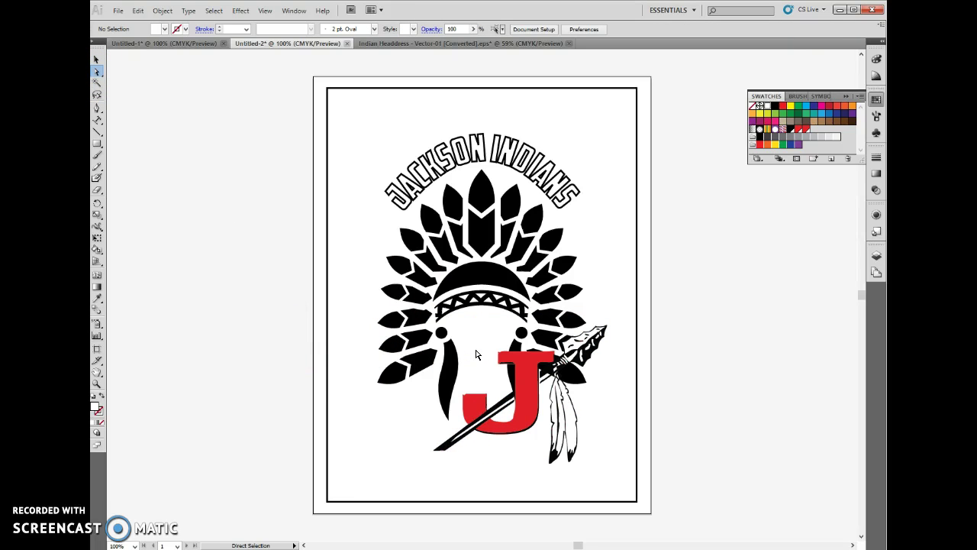
left_click(477, 349)
Scale the J-Spear logo group smaller and move it to the page's top-left corner
left_click(97, 60)
left_click(475, 415)
left_click_drag(475, 414, 483, 432)
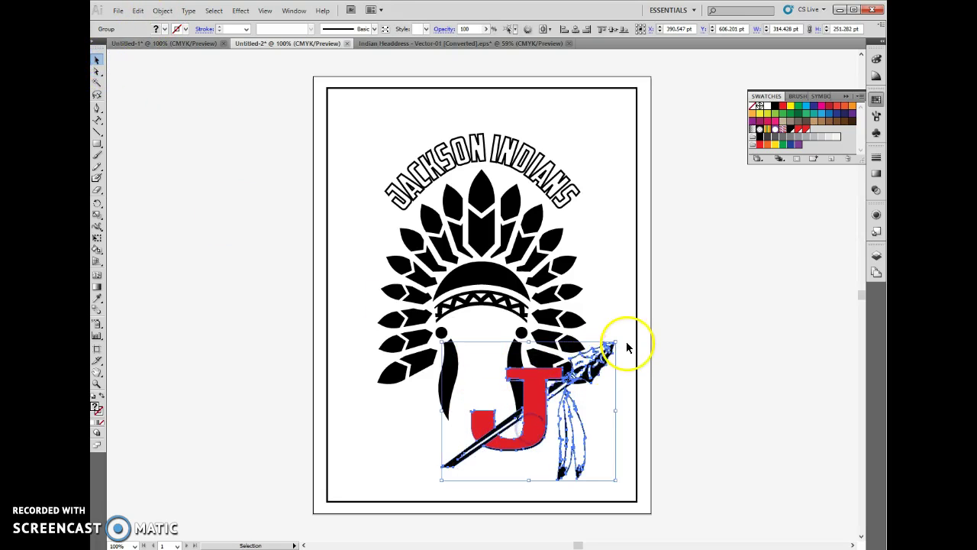
left_click_drag(618, 345, 523, 416)
left_click_drag(481, 456, 371, 135)
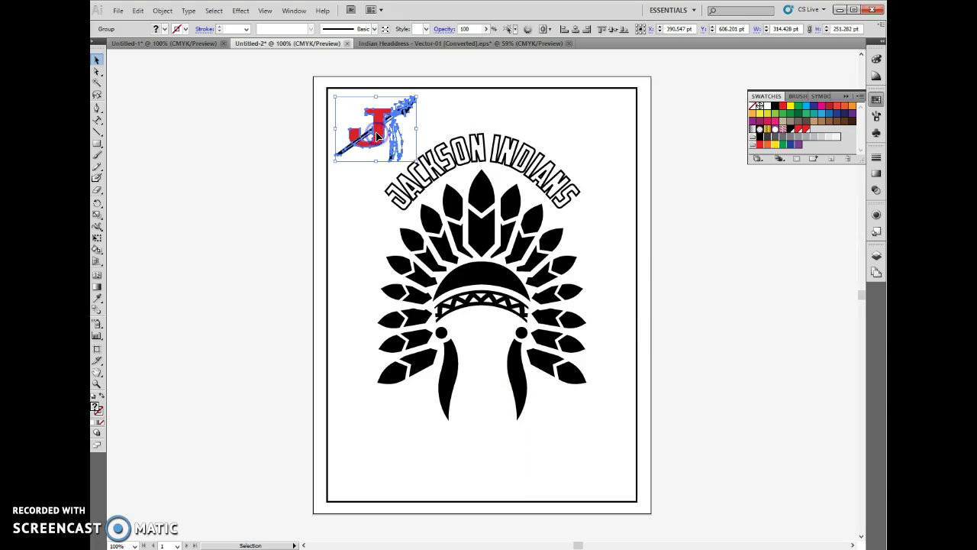
left_click(707, 315)
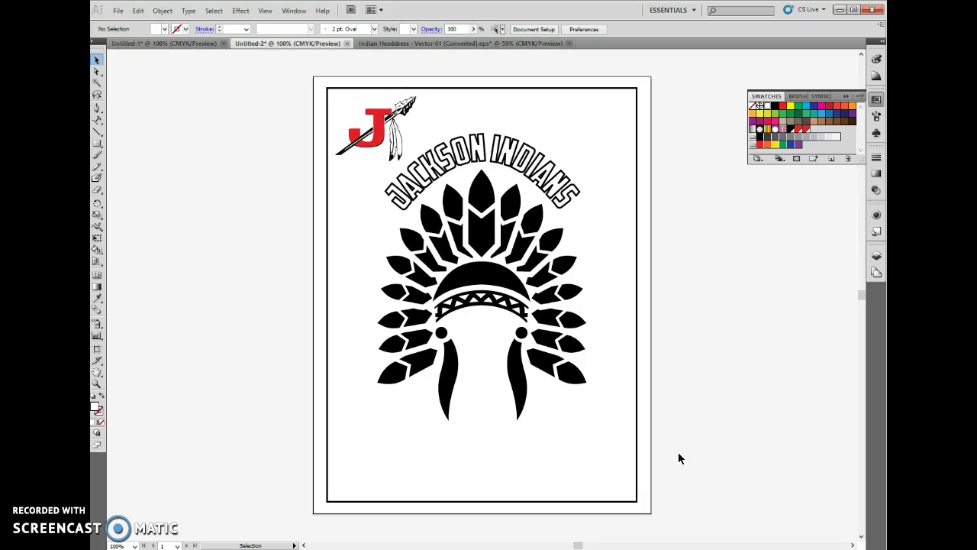
left_click(239, 484)
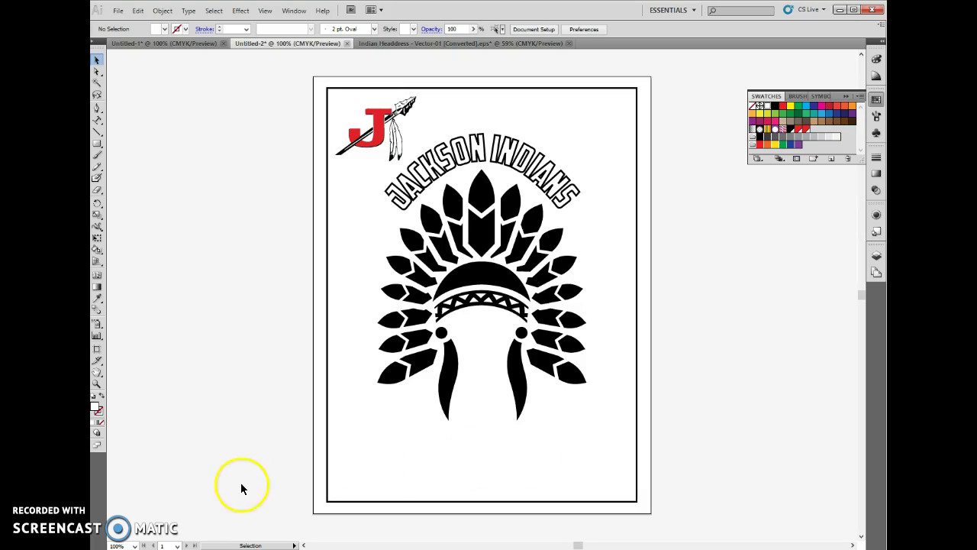